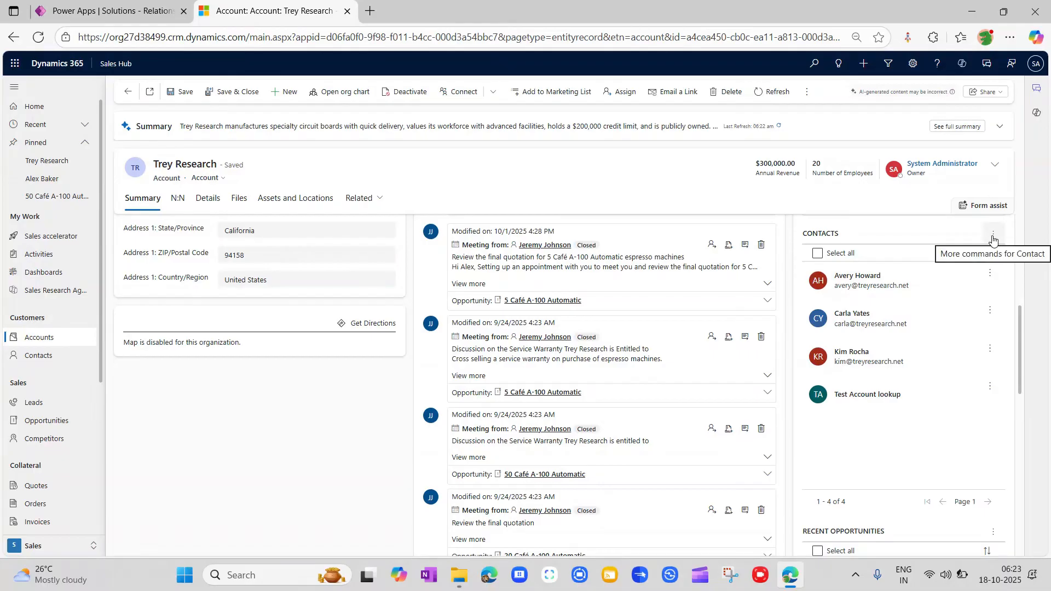
# Add the pinned existing contact to the Contacts list of the Trey Research account
pyautogui.click(992, 239)
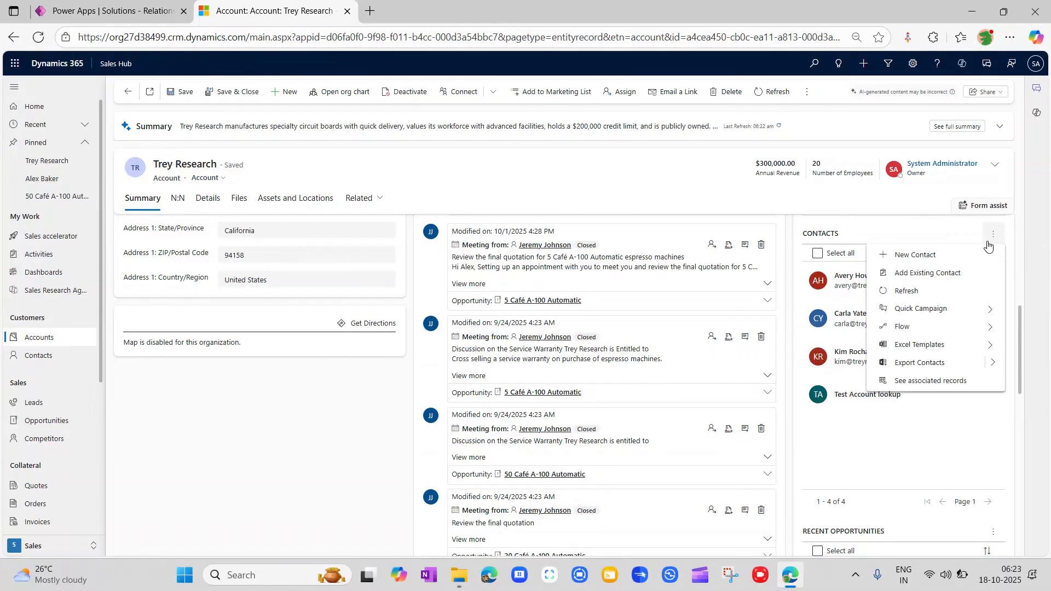
pyautogui.click(939, 271)
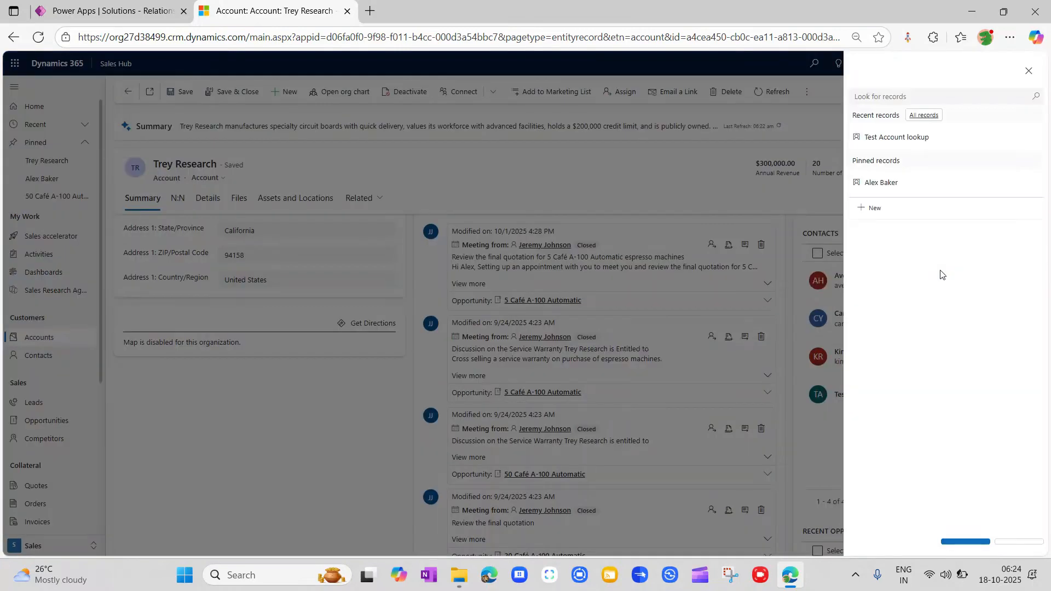
pyautogui.click(900, 196)
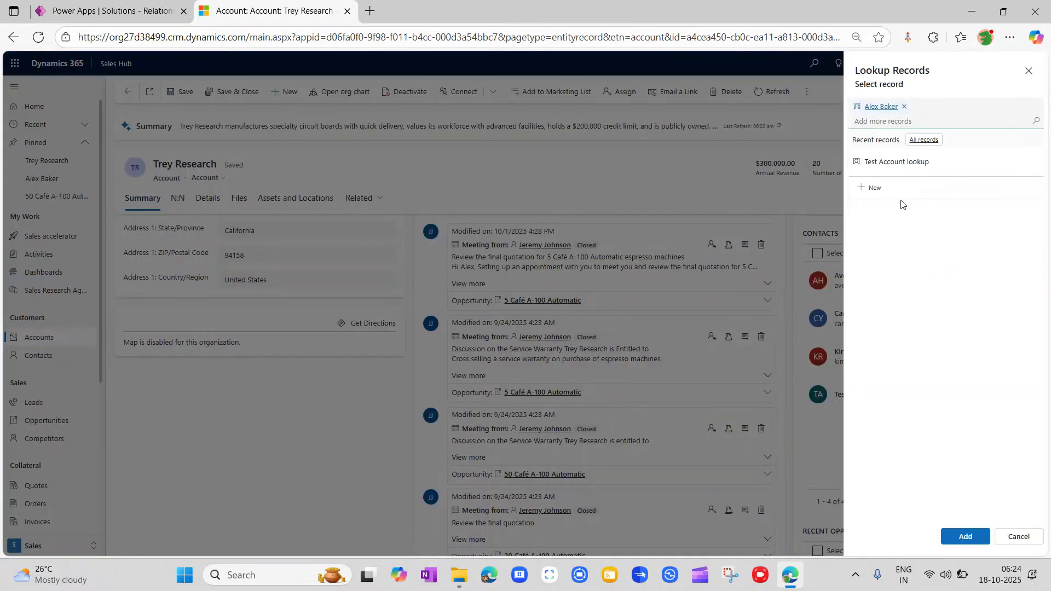
pyautogui.click(965, 536)
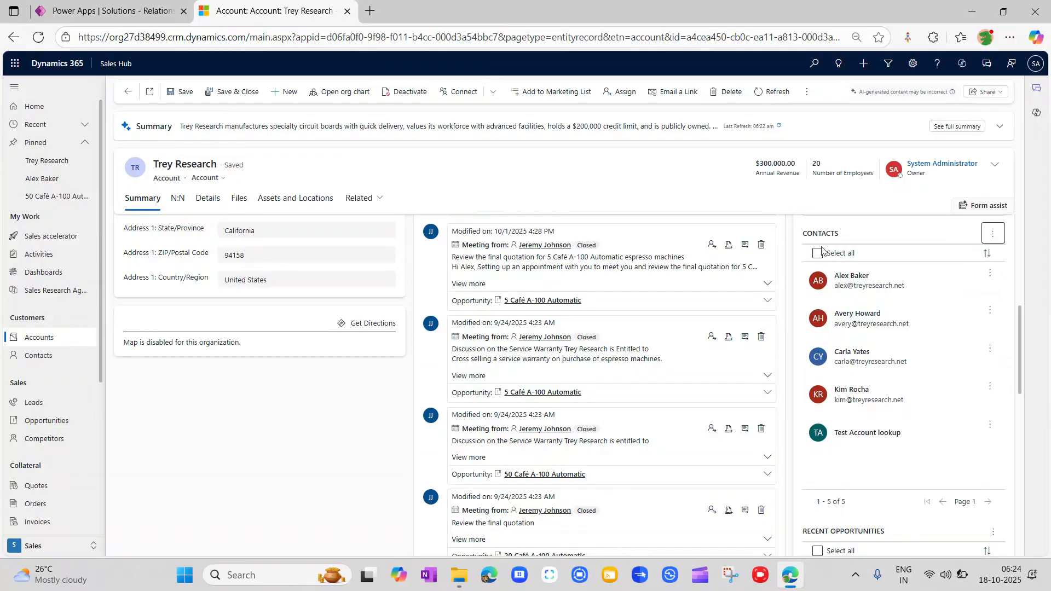
# Open the first contact in the Trey Research Contacts list and examine its Account Name field
pyautogui.click(865, 279)
pyautogui.click(864, 279)
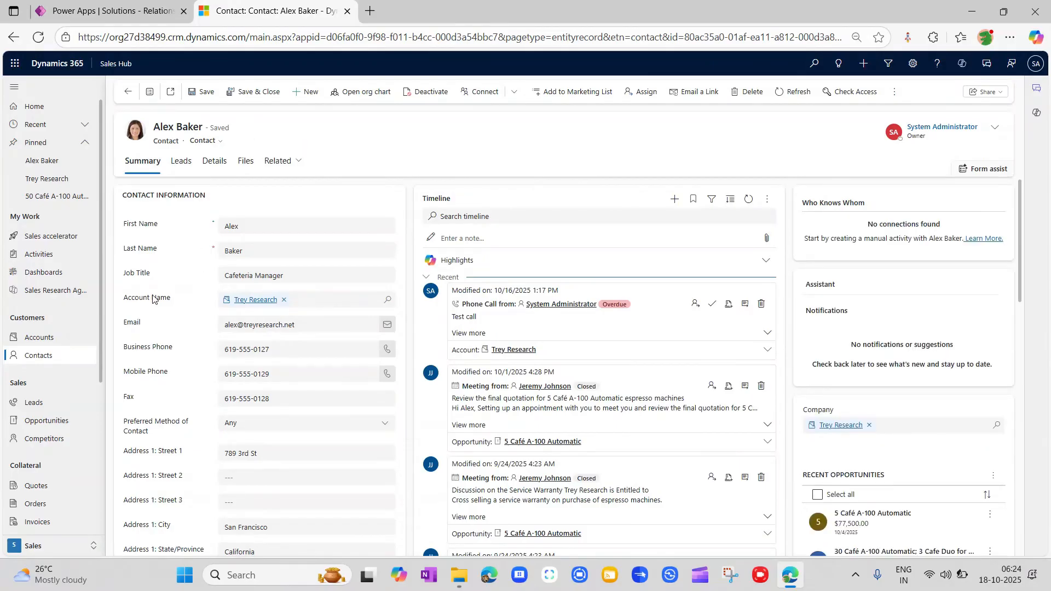
pyautogui.click(127, 295)
pyautogui.moveTo(126, 298); pyautogui.dragTo(169, 299)
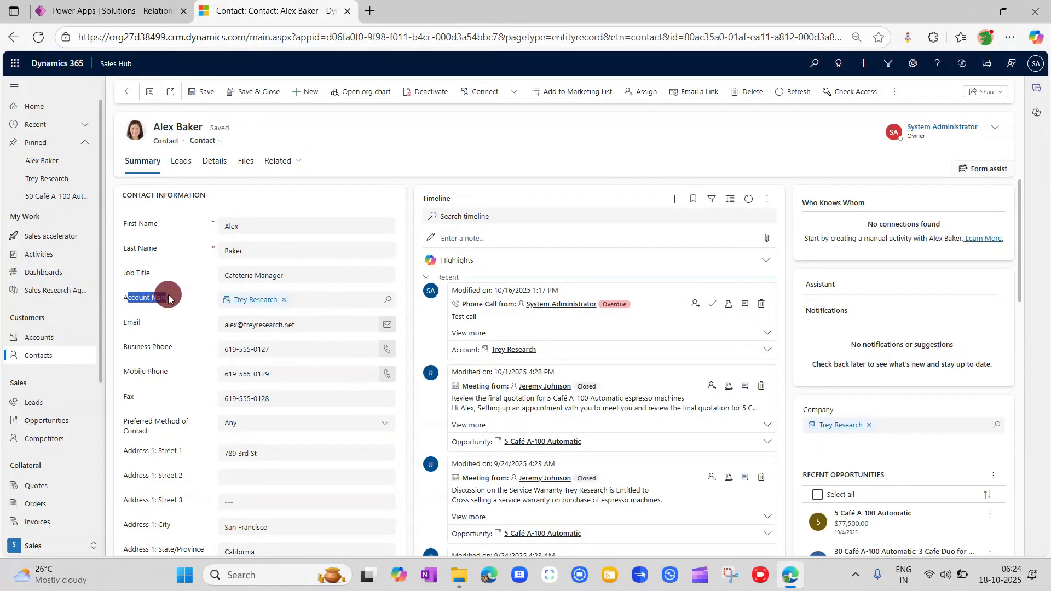
pyautogui.click(178, 303)
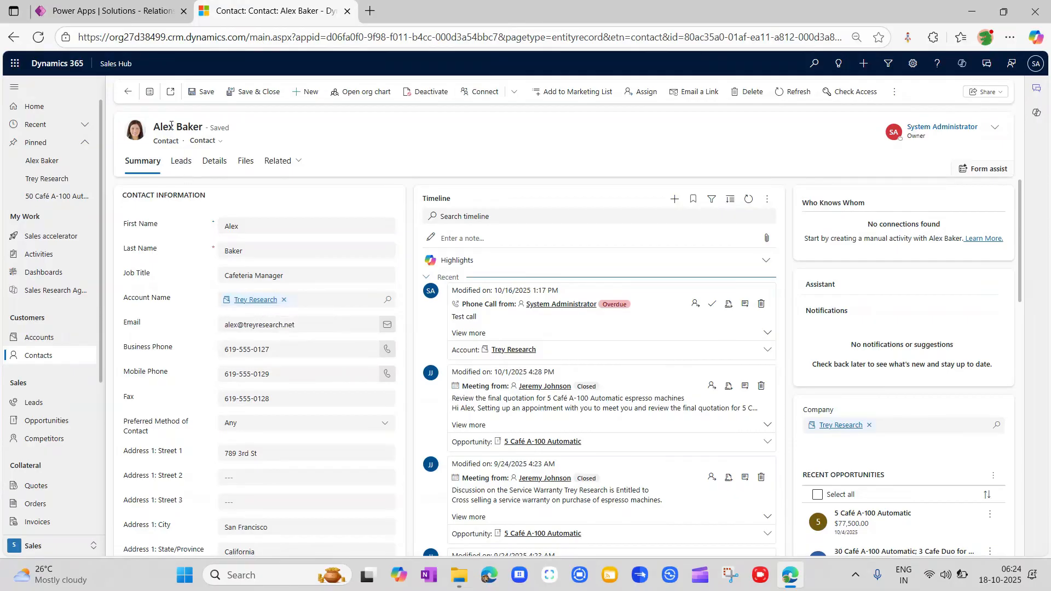
# Return to the Trey Research account and open the second contact in its Contacts list
pyautogui.click(127, 92)
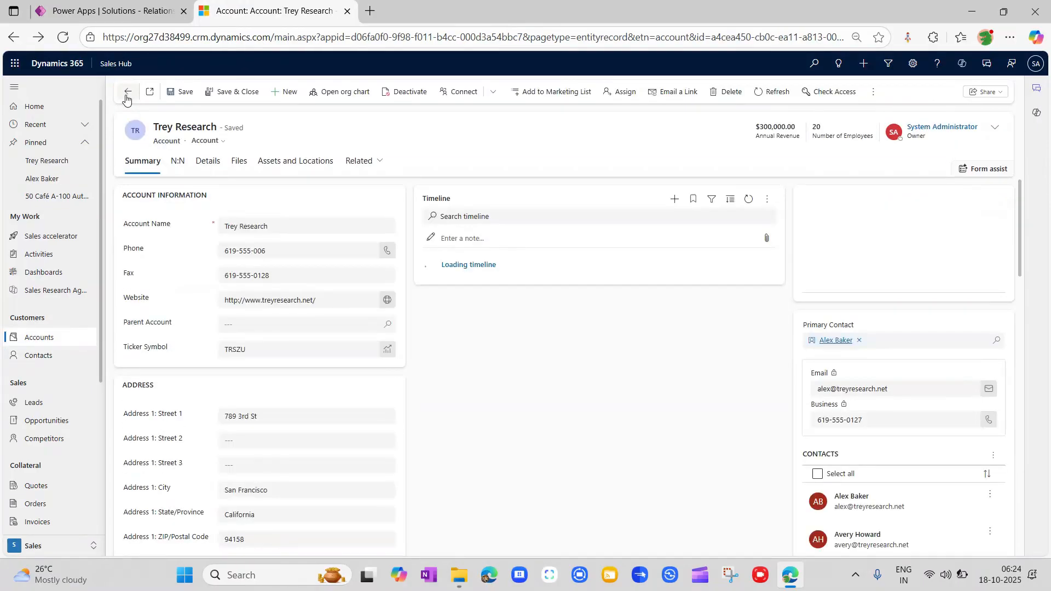
pyautogui.scroll(-5, 900, 355)
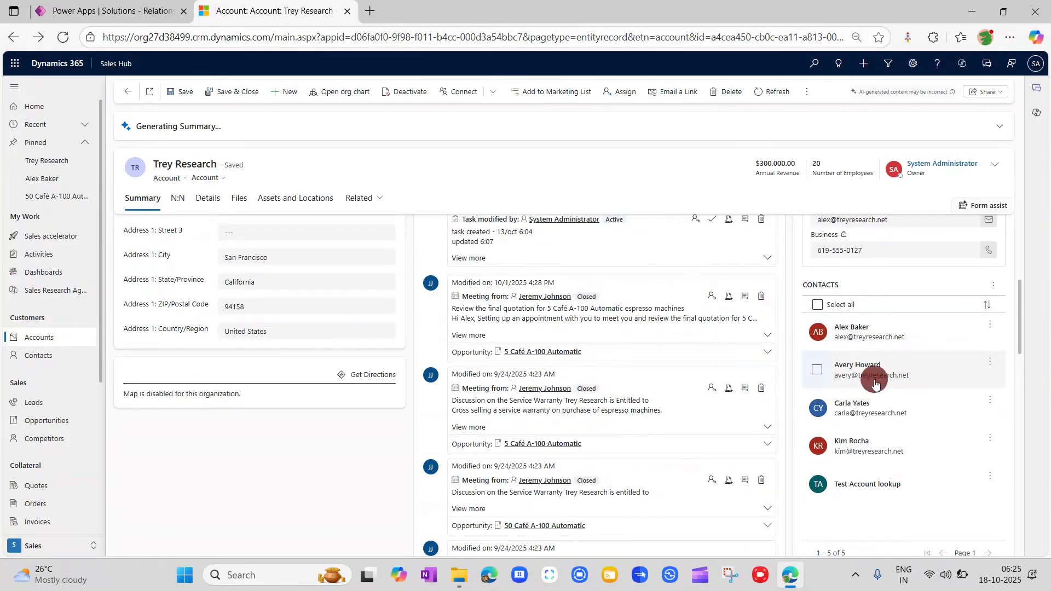
pyautogui.click(874, 380)
pyautogui.click(874, 380)
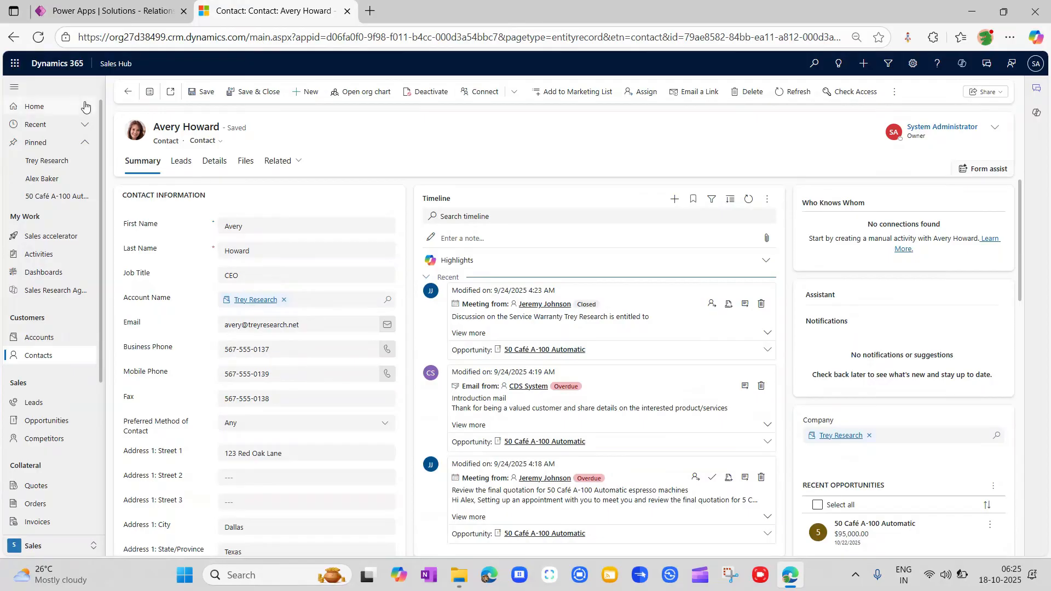
# Open competitor Fourth Coffee from the pinned 50 Café A-100 Automatic opportunity and view the opportunities linked to that competitor
pyautogui.click(64, 199)
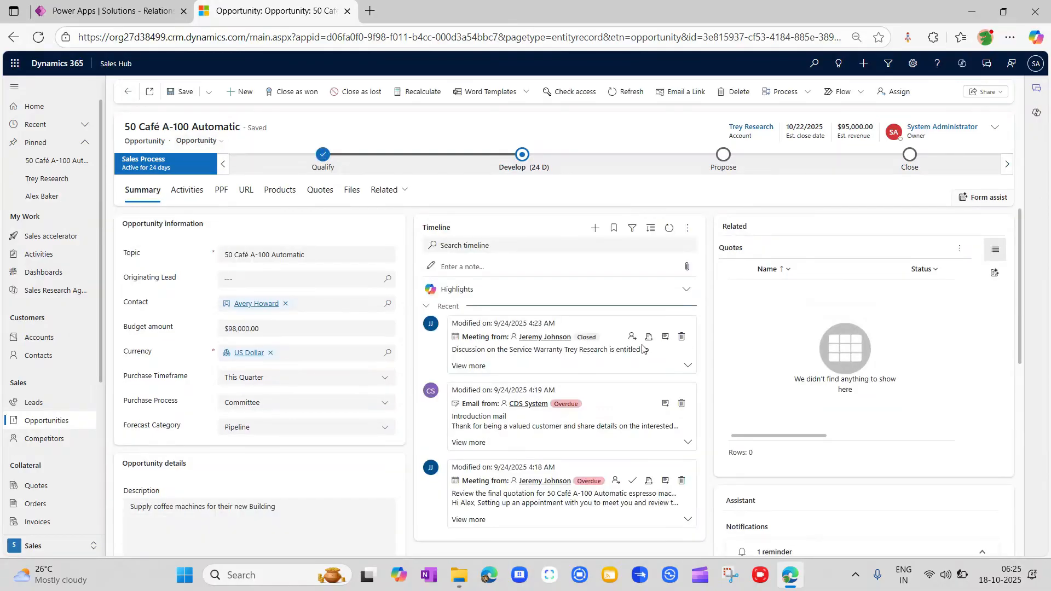
pyautogui.scroll(-10, 643, 348)
pyautogui.scroll(-3, 643, 349)
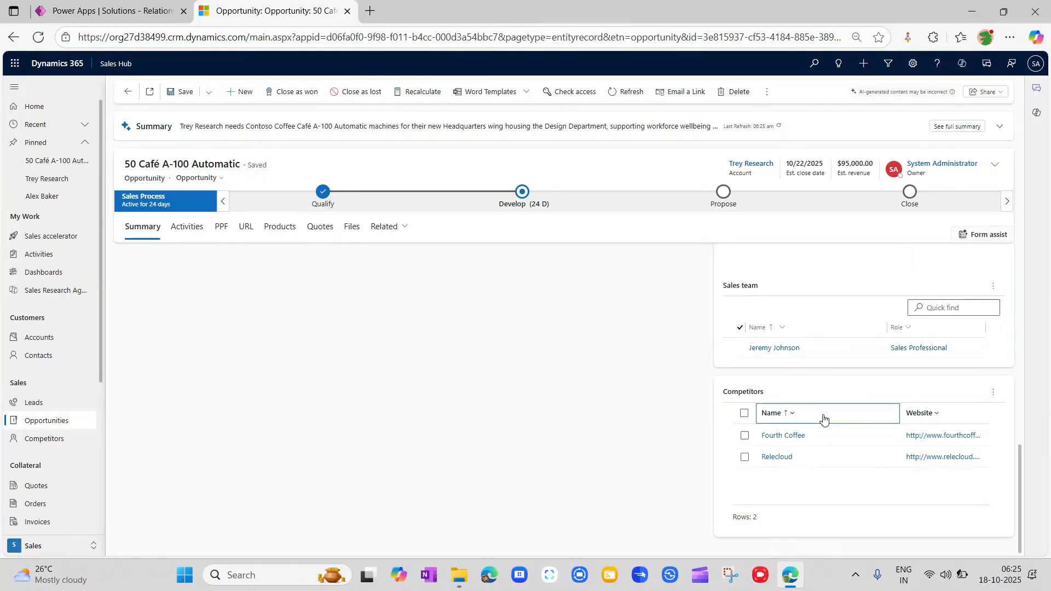
pyautogui.click(794, 436)
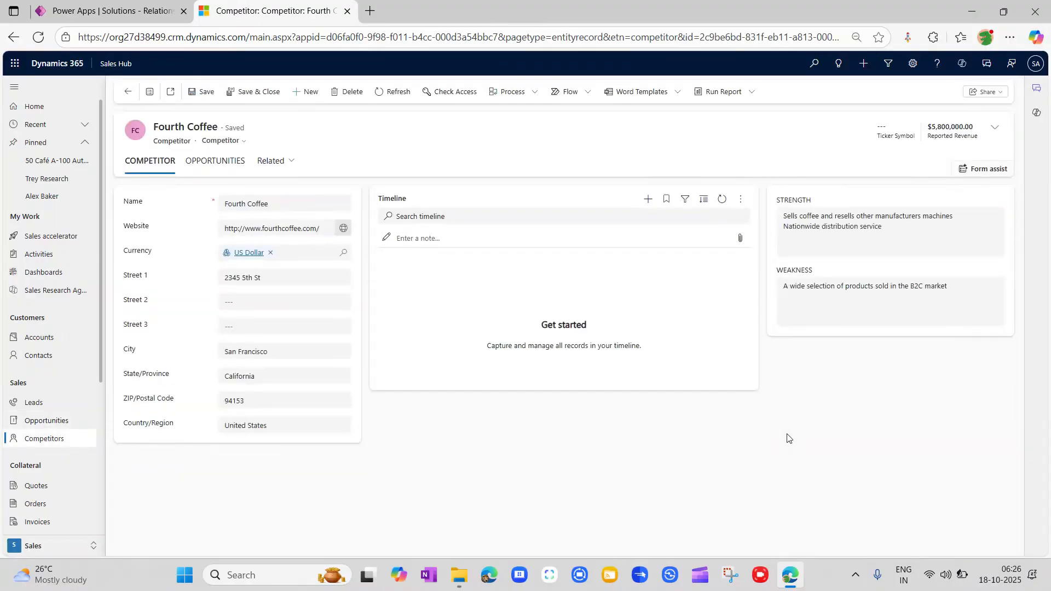
pyautogui.click(225, 161)
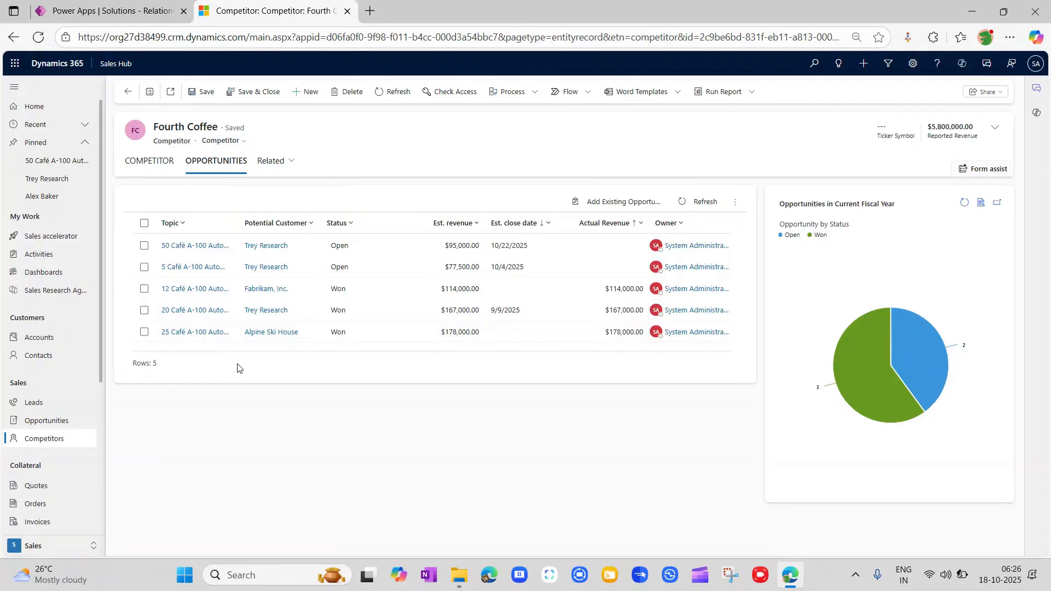
# Switch to Power Apps and open the relationships of the Account table in the Relationship Solution
pyautogui.click(114, 11)
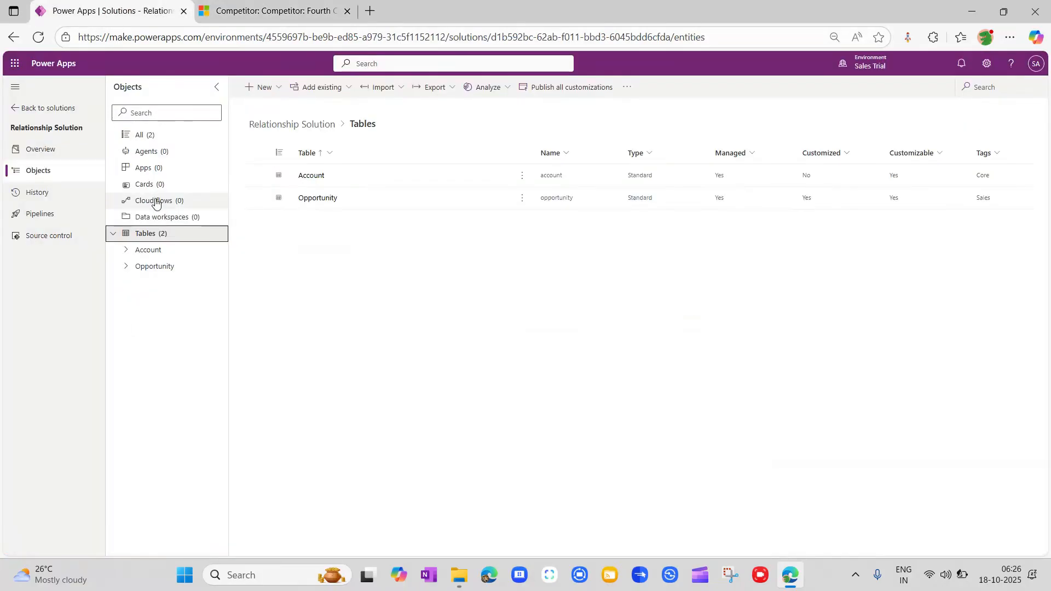
pyautogui.click(129, 252)
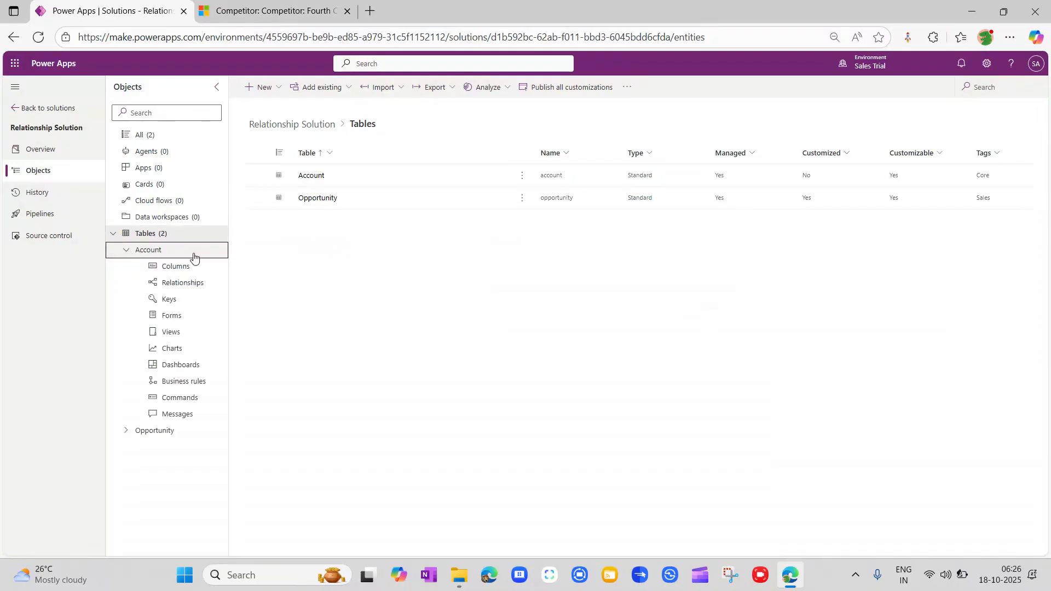
pyautogui.click(184, 284)
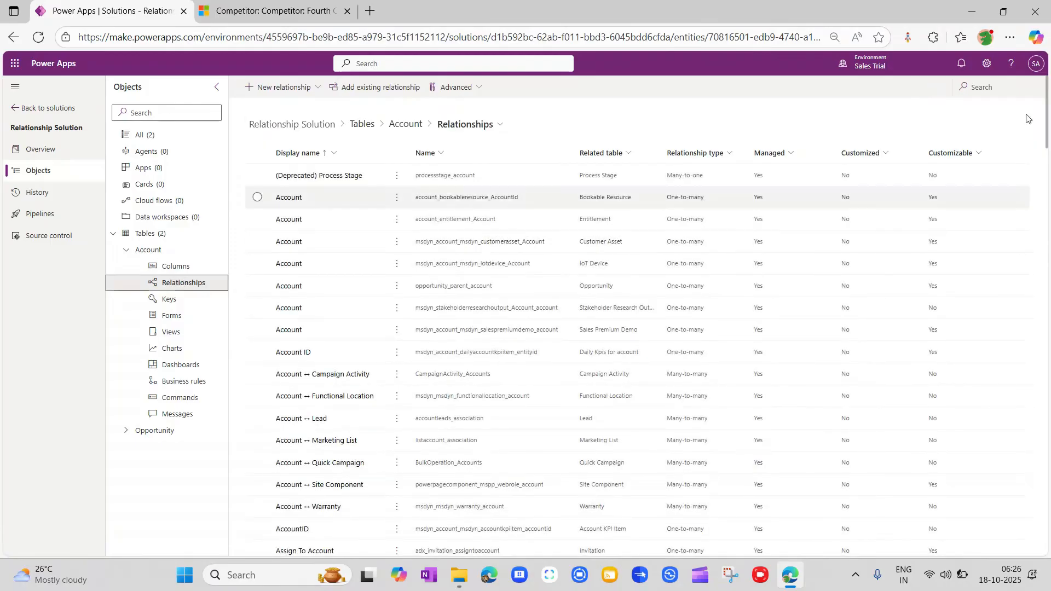
# Search the Account relationships for "contact" and select the Company Name relationship
pyautogui.click(999, 87)
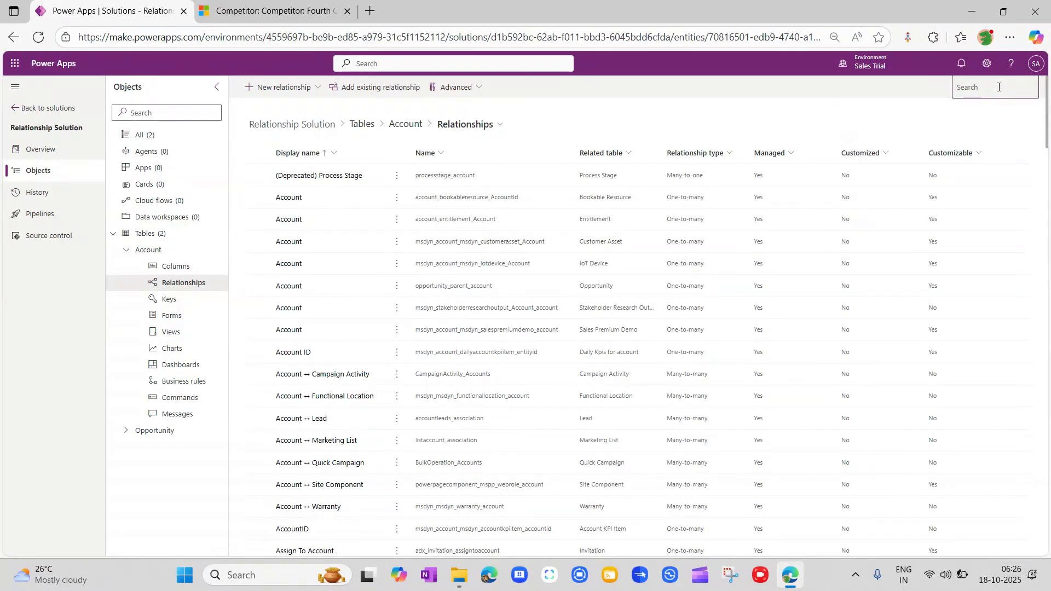
pyautogui.write('ntac')
pyautogui.press('BackSpace')
pyautogui.press('BackSpace')
pyautogui.press('BackSpace')
pyautogui.press('BackSpace')
pyautogui.click(999, 87)
pyautogui.write('contact')
pyautogui.press('Return')
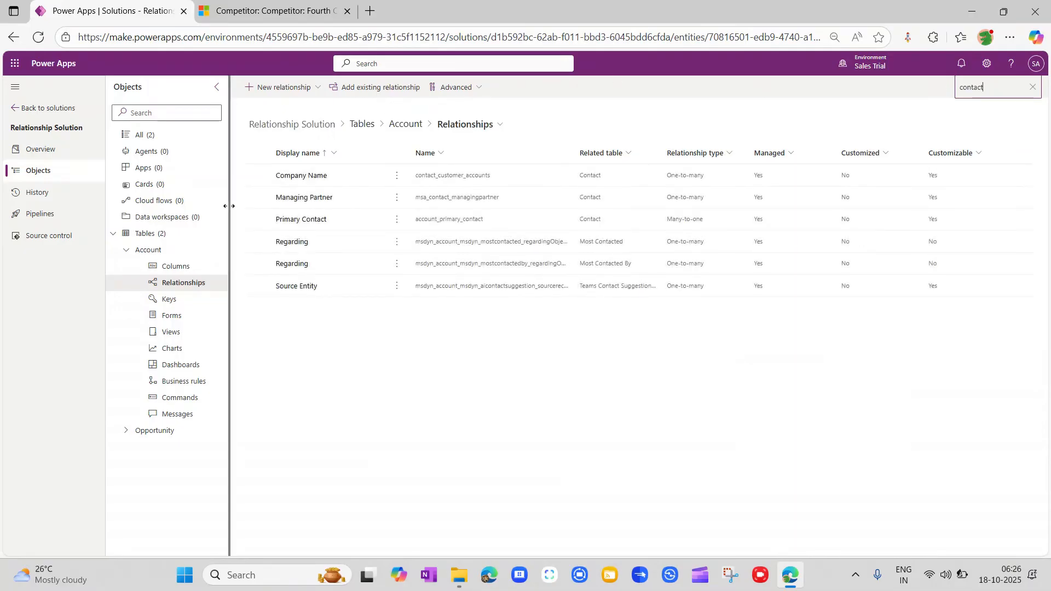
pyautogui.click(257, 175)
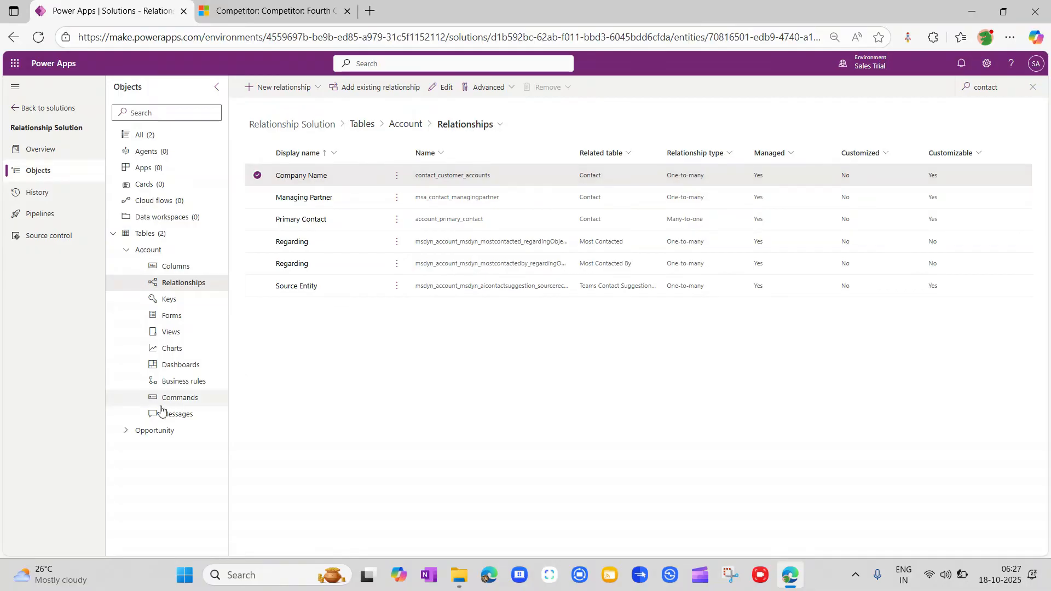
# Open the Opportunity table's relationships and select the Competitor ↔ Opportunity relationship
pyautogui.click(125, 431)
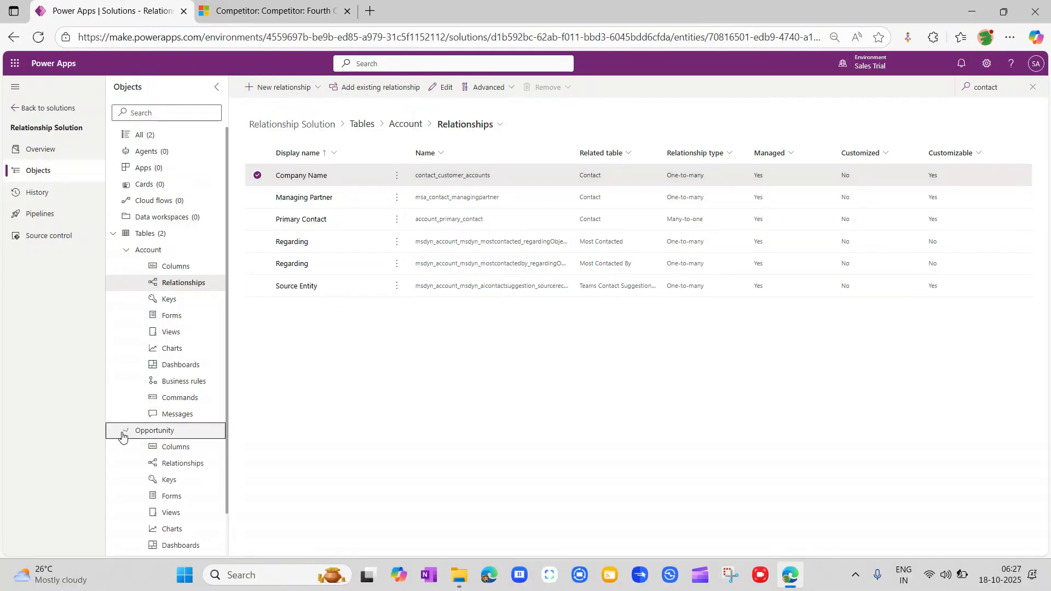
pyautogui.click(180, 462)
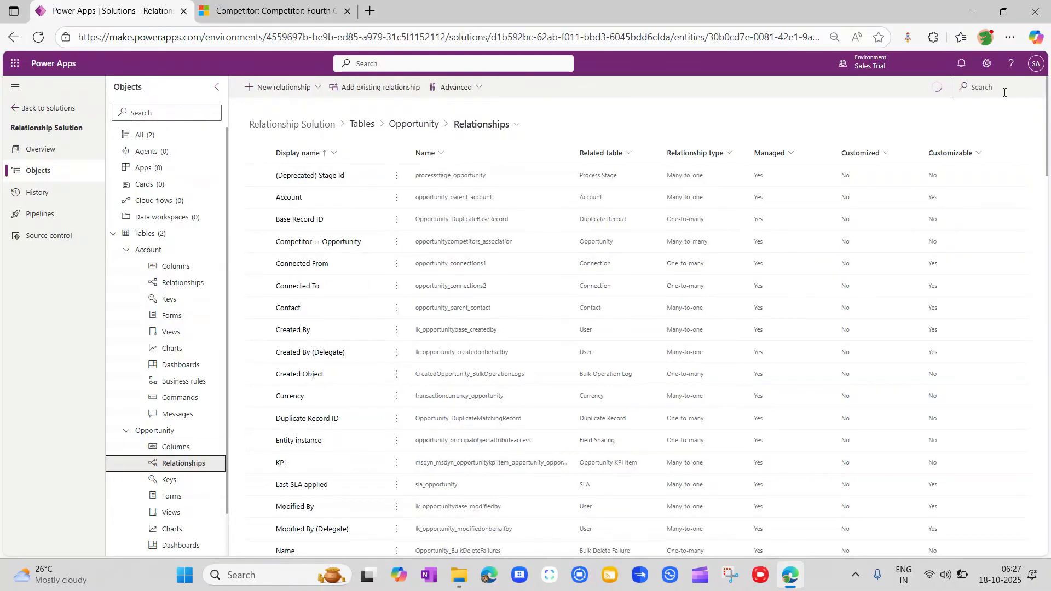
pyautogui.click(989, 87)
pyautogui.write('comp')
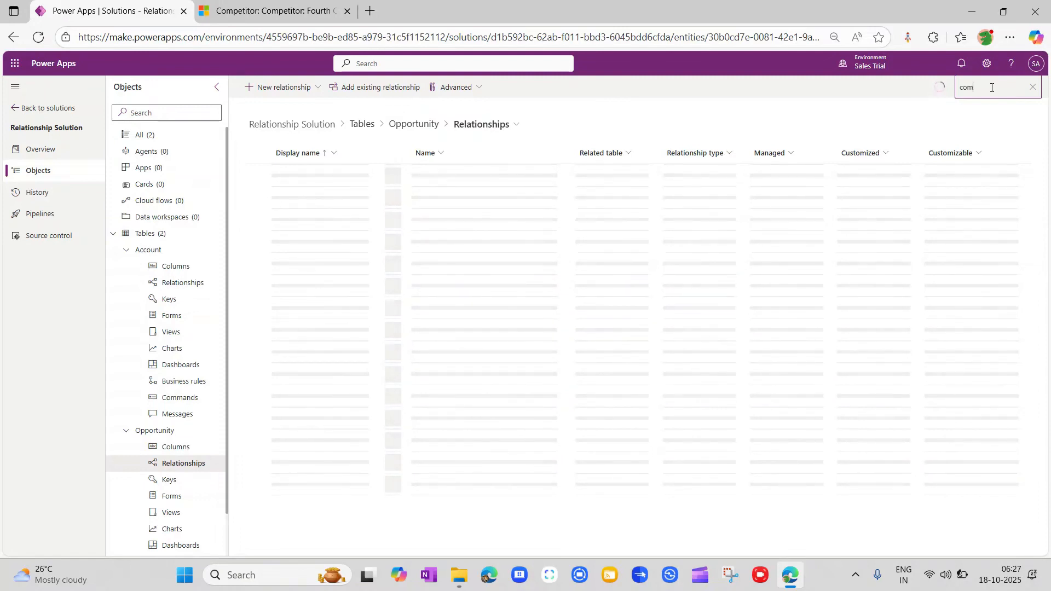
pyautogui.press('BackSpace')
pyautogui.press('BackSpace')
pyautogui.press('BackSpace')
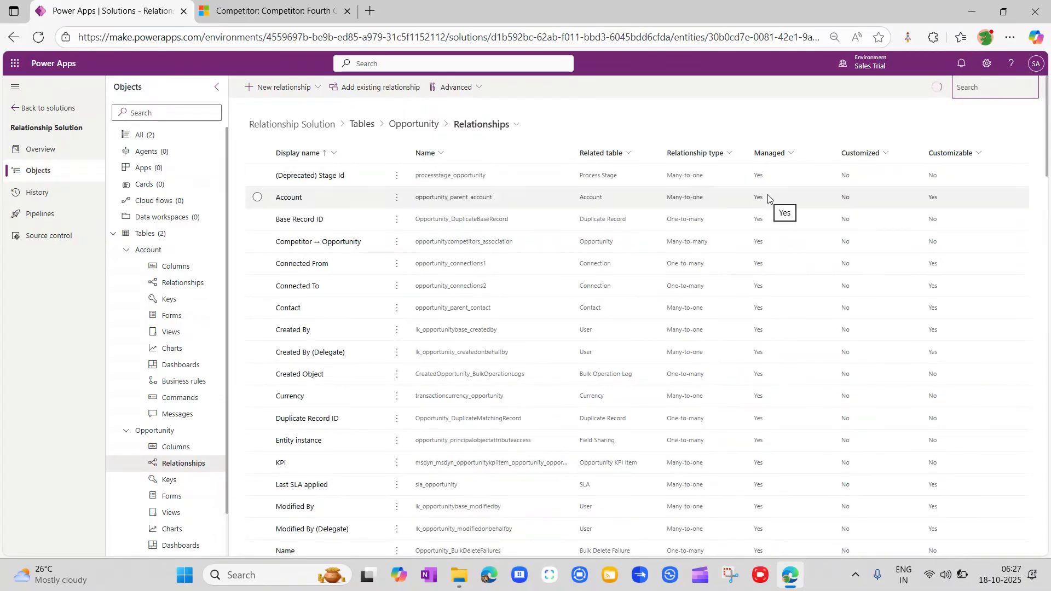
pyautogui.click(257, 242)
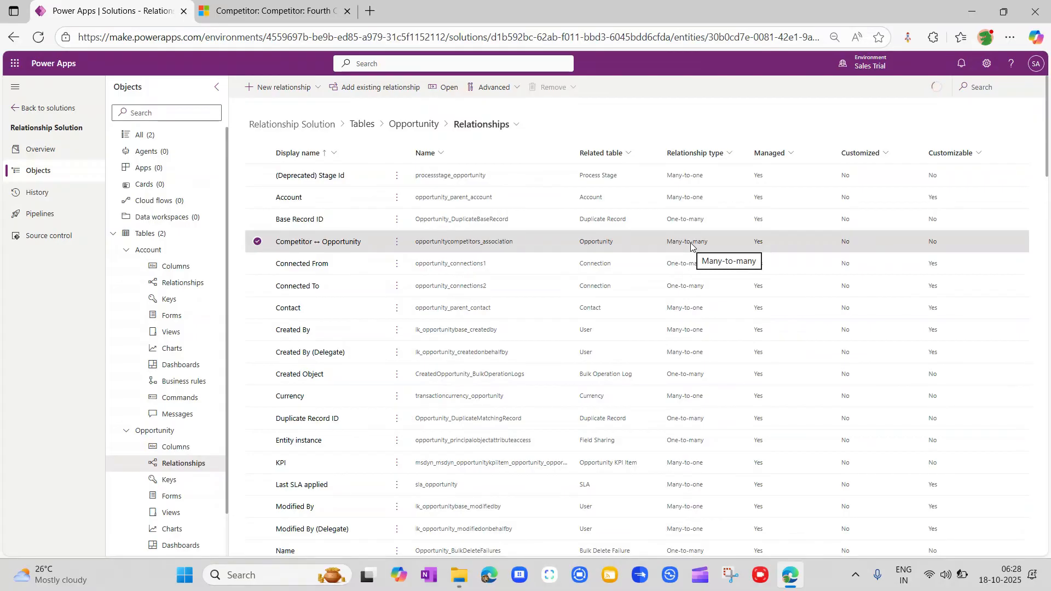
# Start a new table with advanced properties in the solution and give it the display name Table 1
pyautogui.click(127, 250)
pyautogui.click(128, 268)
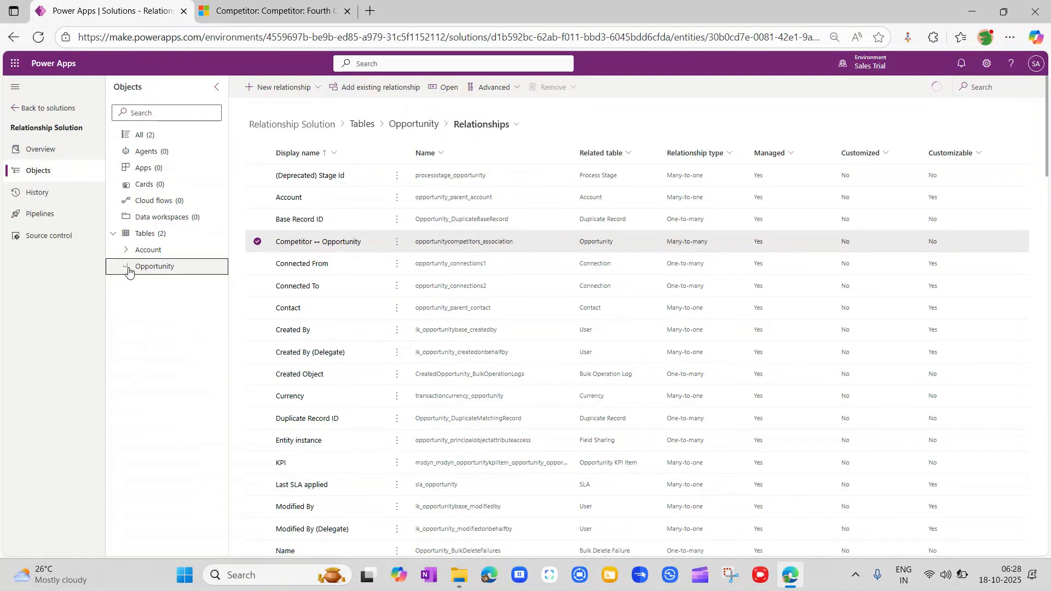
pyautogui.click(146, 234)
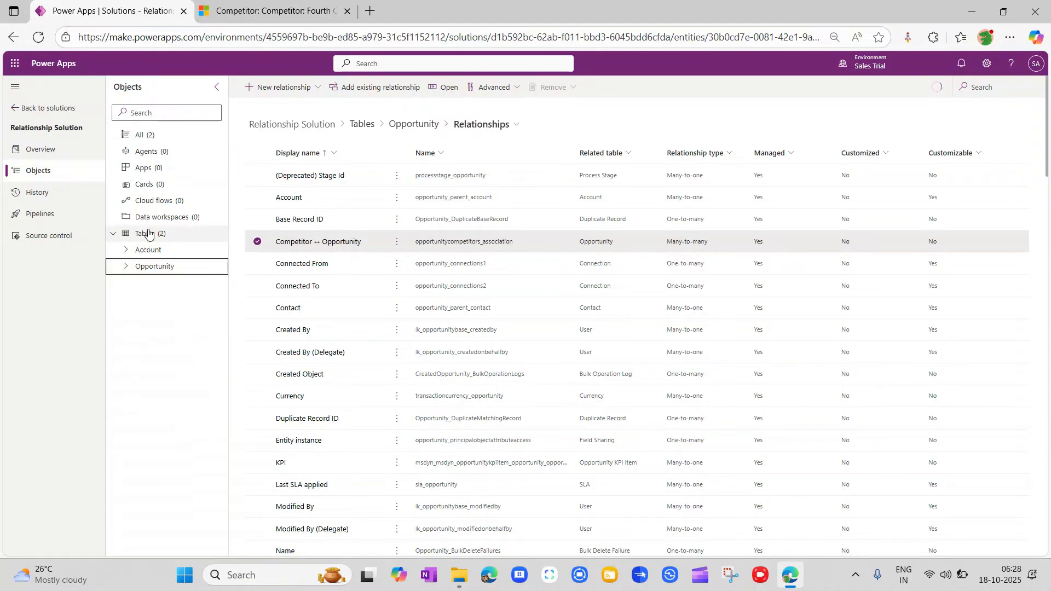
pyautogui.click(268, 87)
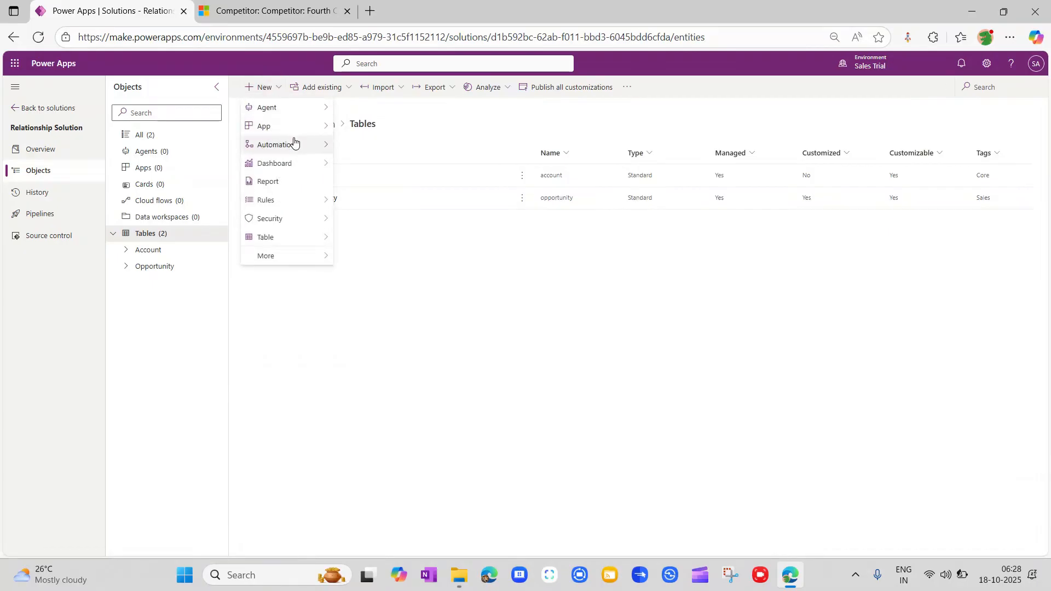
pyautogui.moveTo(291, 237)
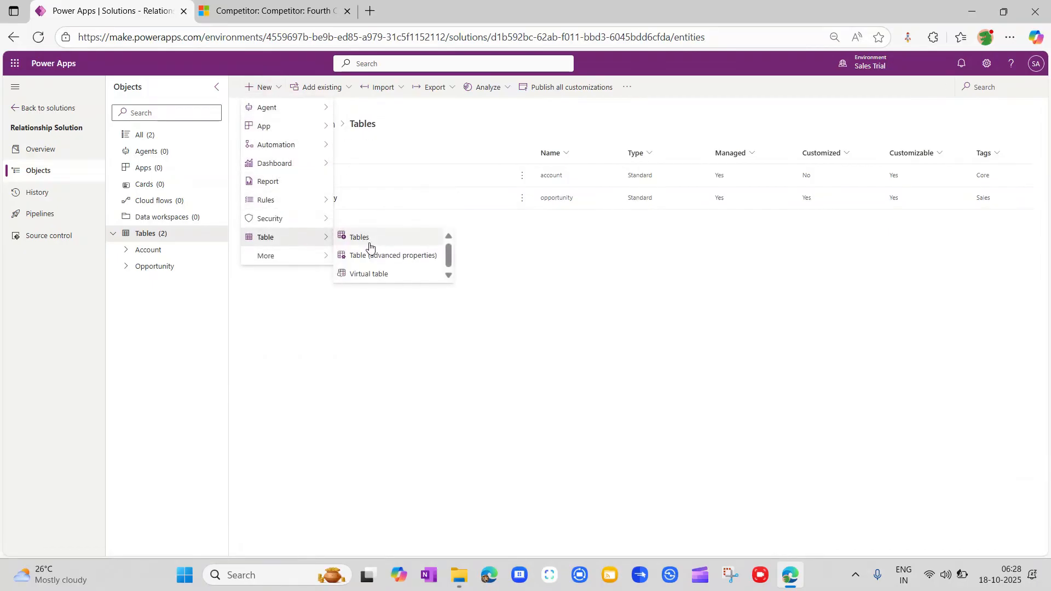
pyautogui.click(380, 257)
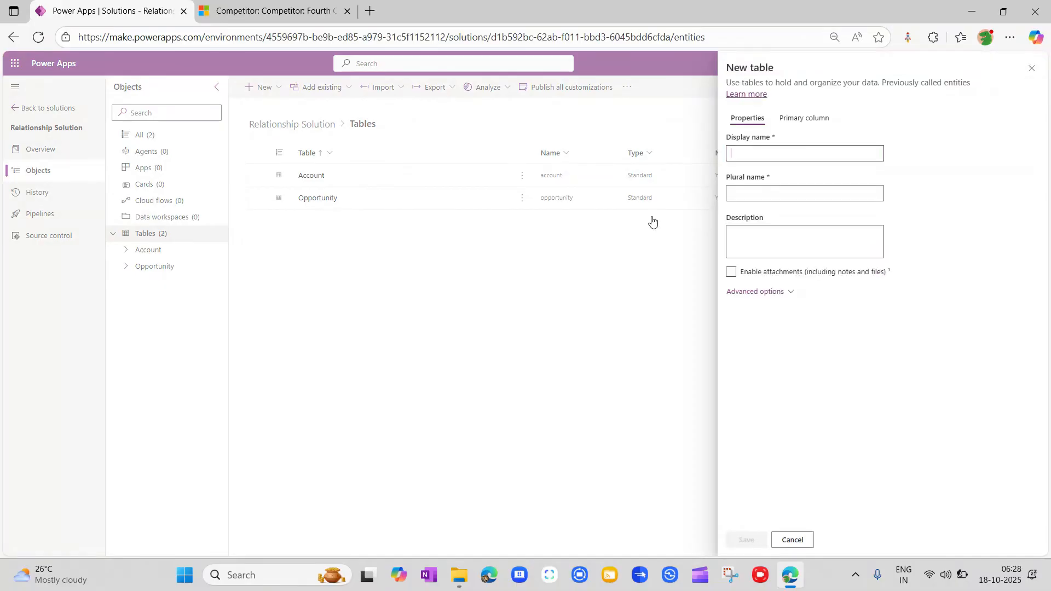
pyautogui.write('Table ')
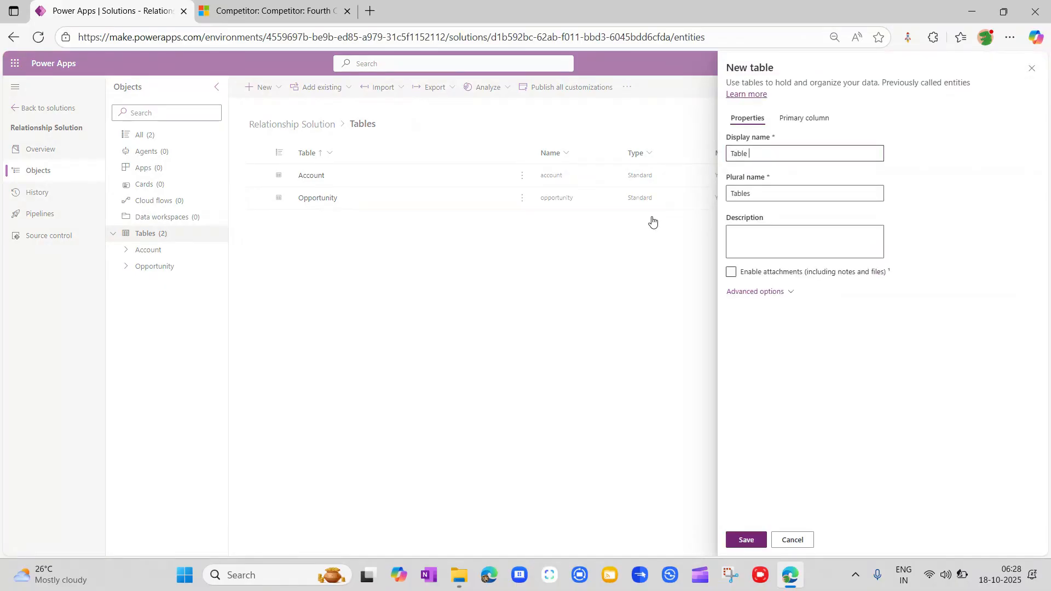
pyautogui.write('1')
# Prefix the primary column's display name with "Table 1", save the new table and return to the solution's table list
pyautogui.click(803, 125)
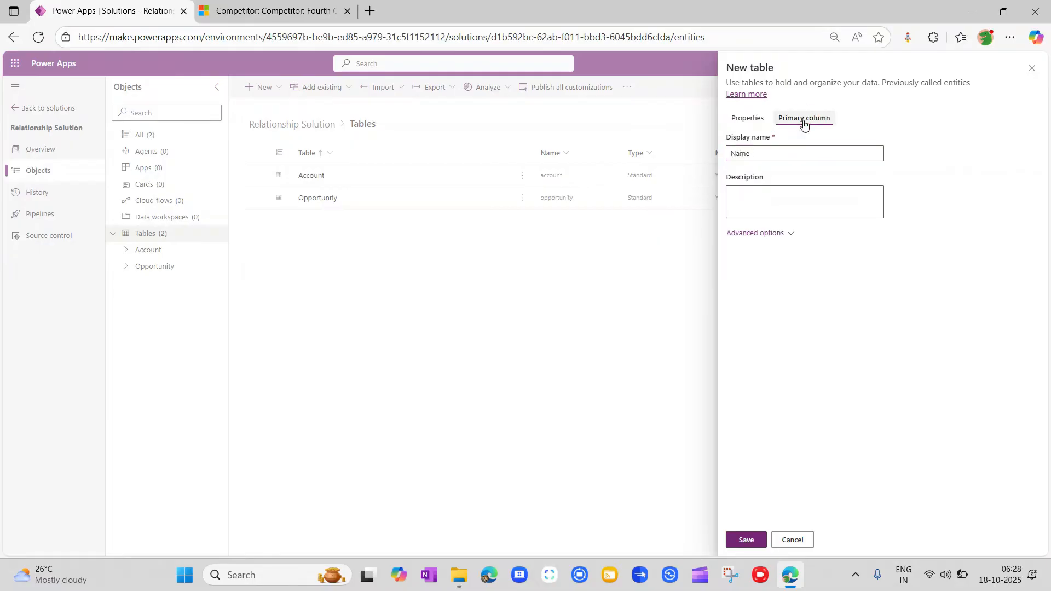
pyautogui.click(730, 153)
pyautogui.write('Table 1')
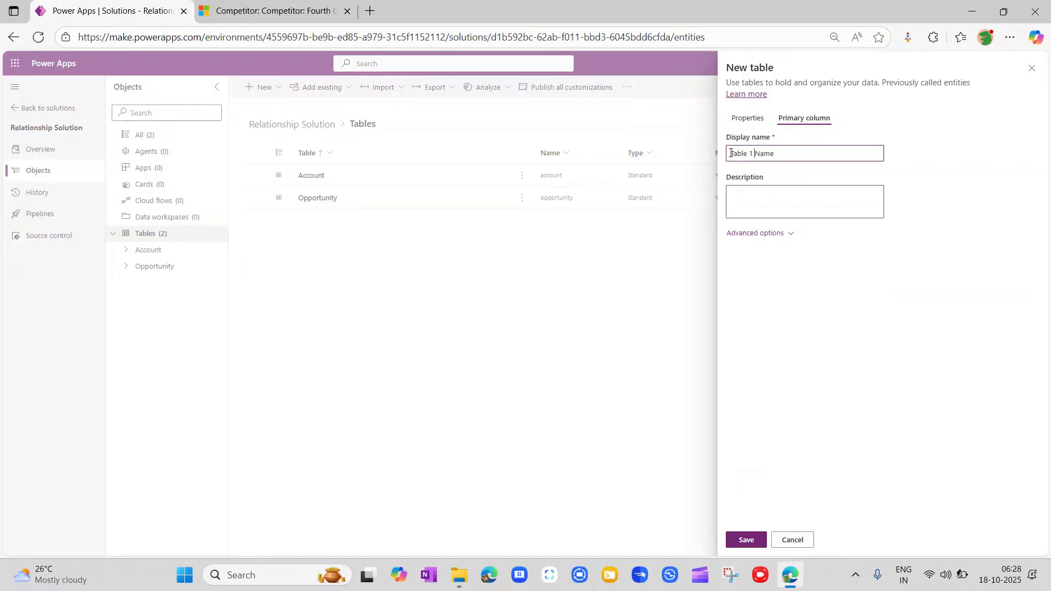
pyautogui.click(759, 542)
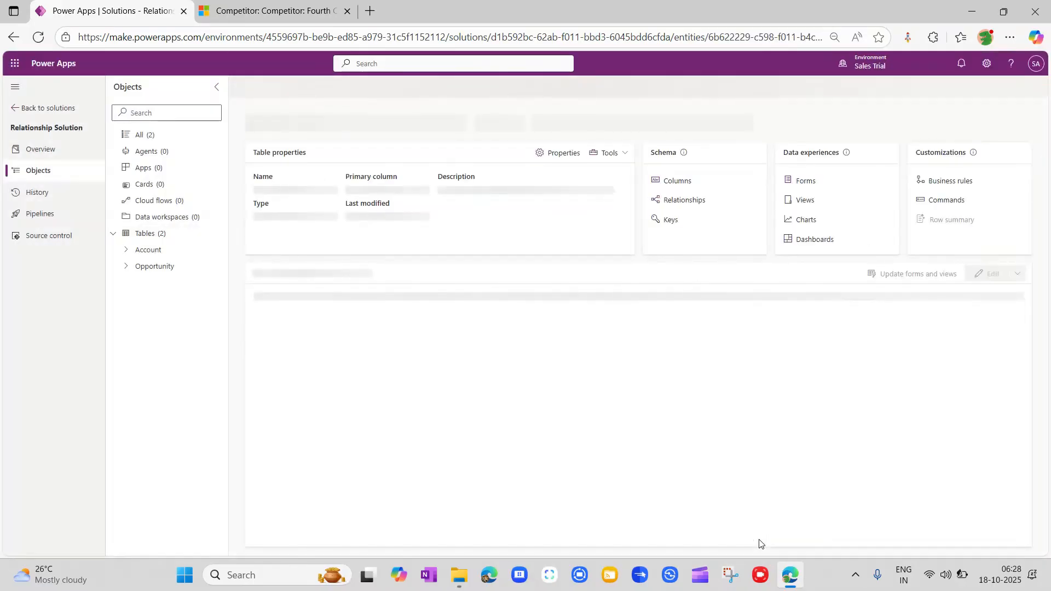
pyautogui.click(157, 234)
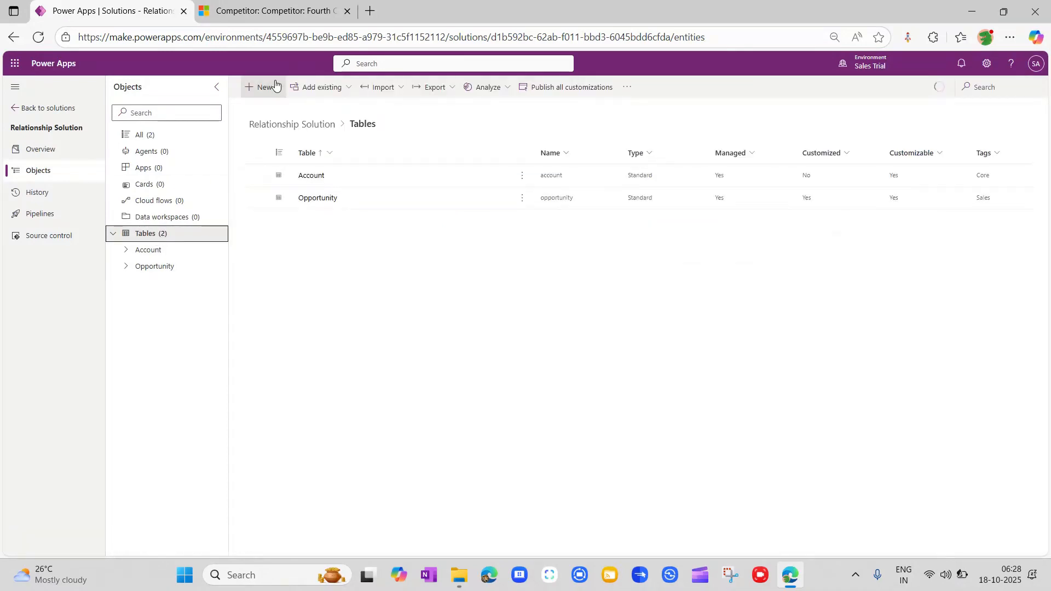
# Start a new table with advanced properties in the solution and give it the display name Table 2
pyautogui.click(268, 87)
pyautogui.click(271, 237)
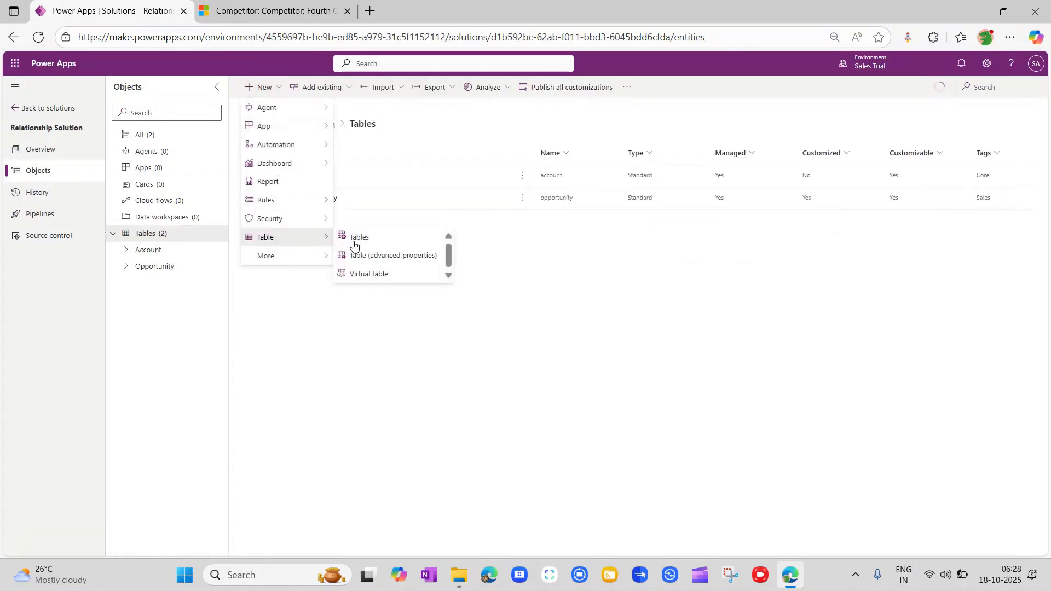
pyautogui.click(375, 257)
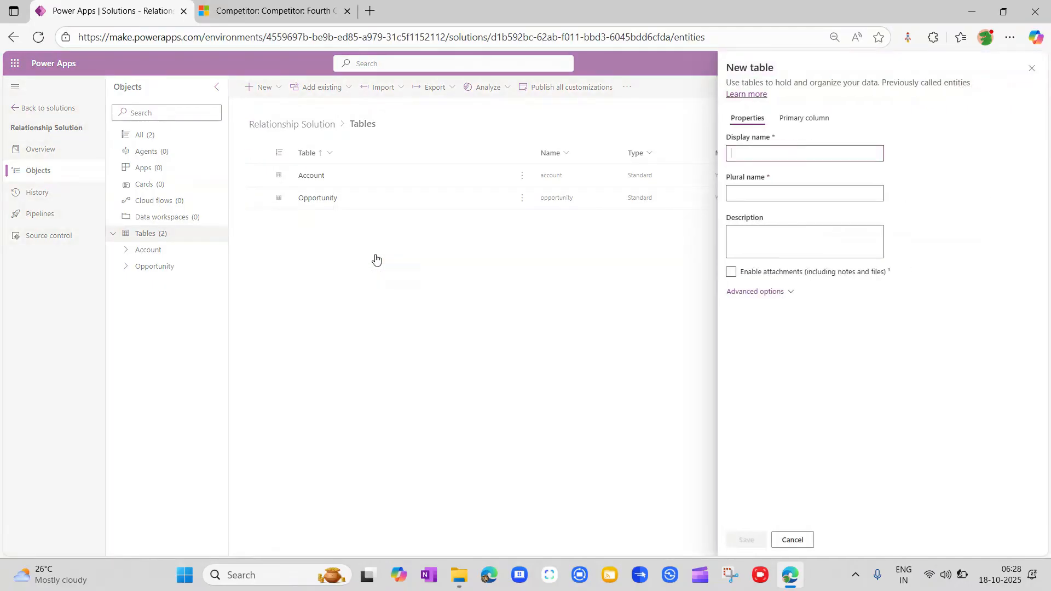
pyautogui.write('Table 2')
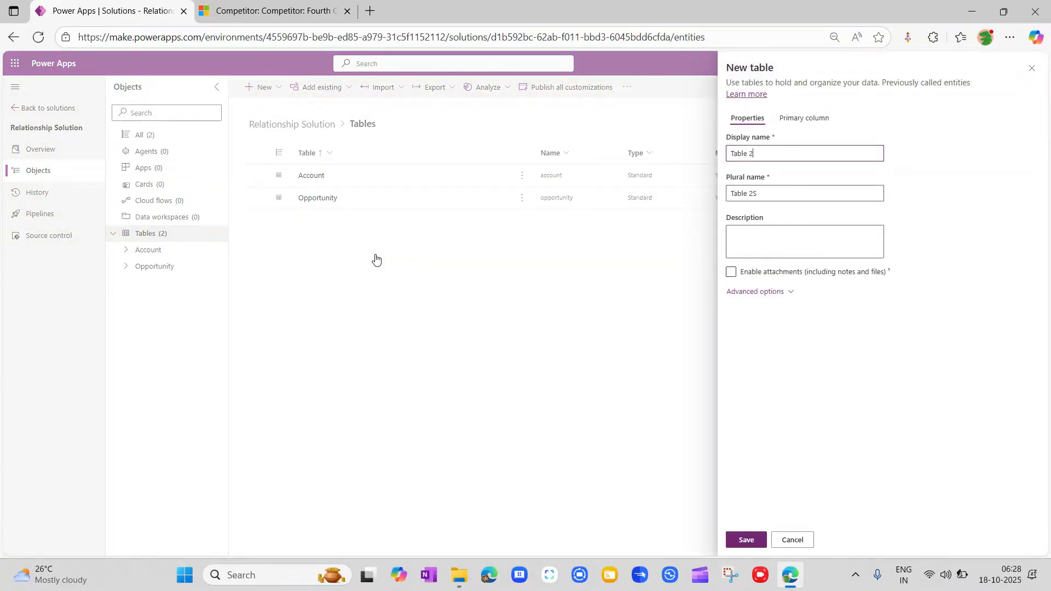
# Set the primary column's display name to "Table 2 Name", save the table and return to the solution's table list
pyautogui.click(810, 117)
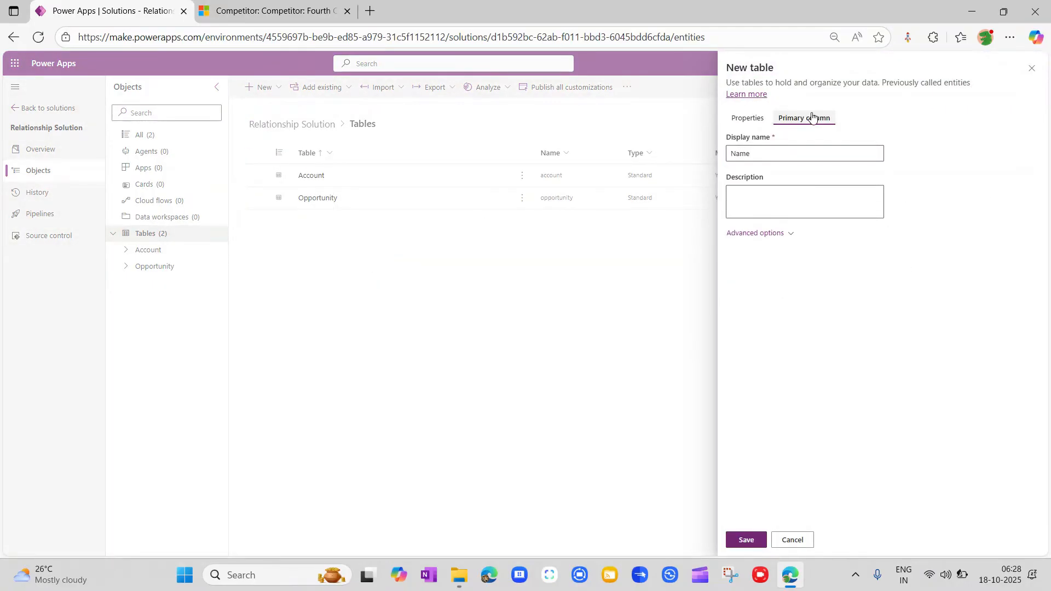
pyautogui.click(732, 153)
pyautogui.write('Table 2')
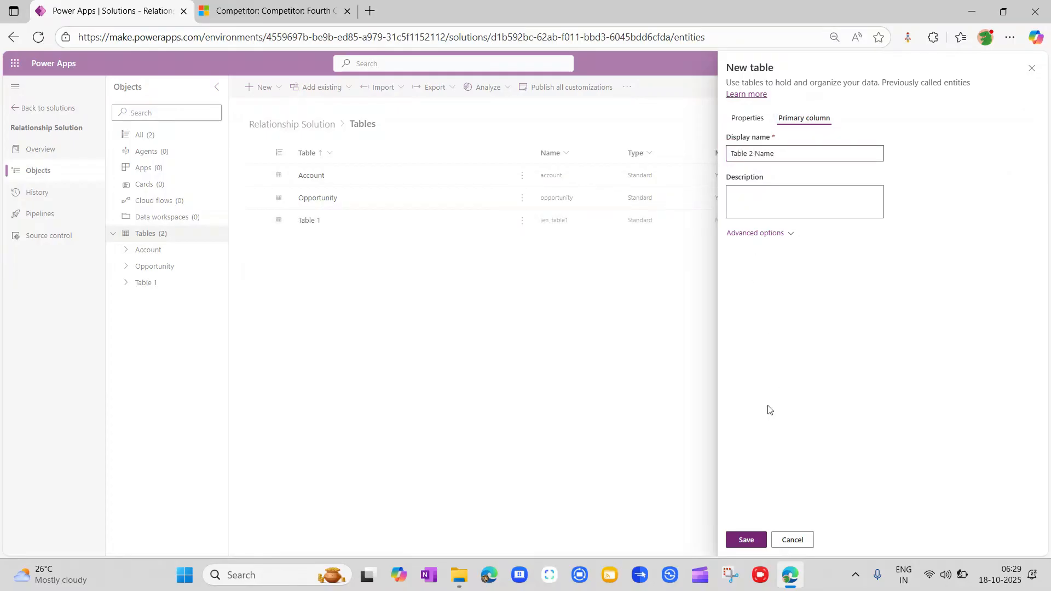
pyautogui.click(746, 542)
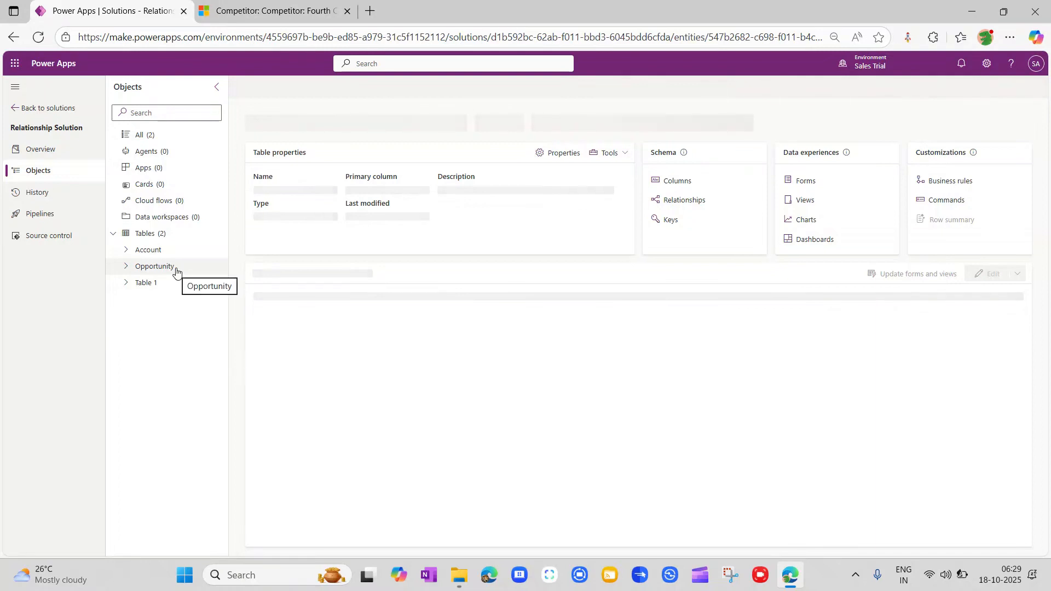
pyautogui.click(166, 234)
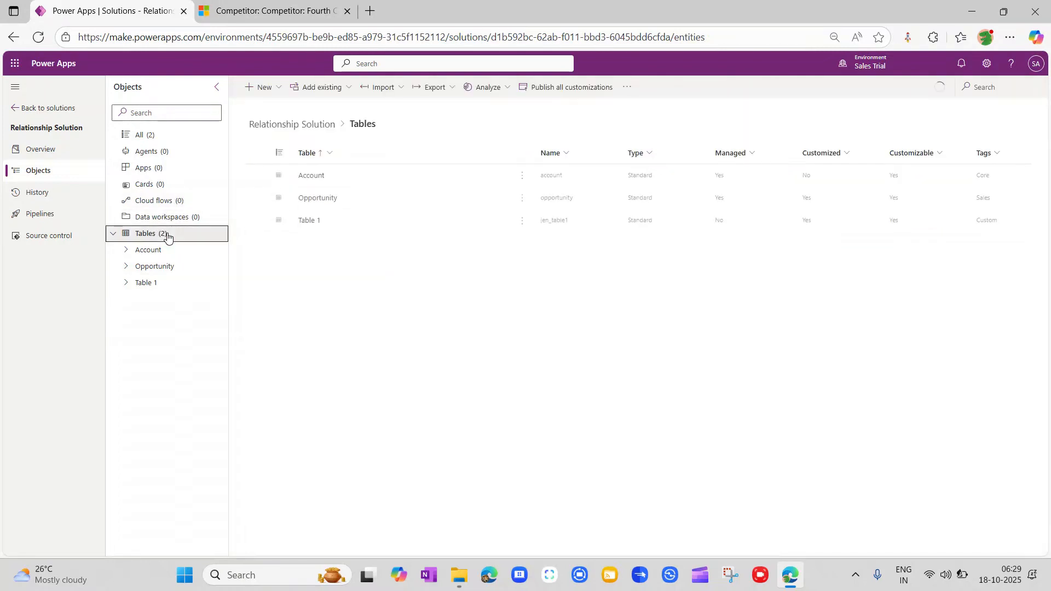
# Start another new table with advanced properties and give it the display name Table 3
pyautogui.click(284, 90)
pyautogui.moveTo(296, 242)
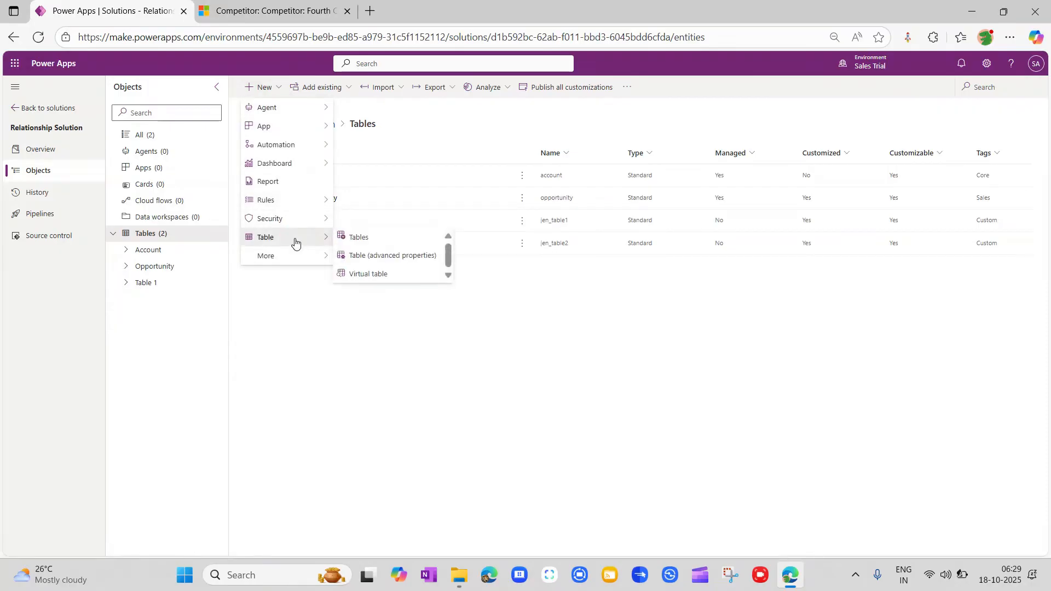
pyautogui.click(398, 256)
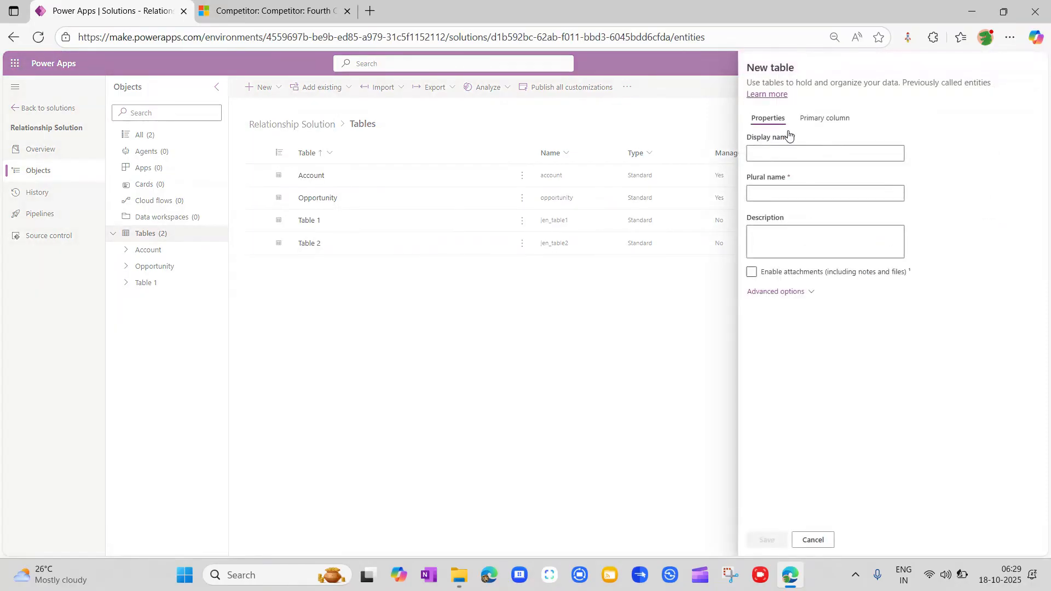
pyautogui.click(775, 151)
pyautogui.write('Tabl')
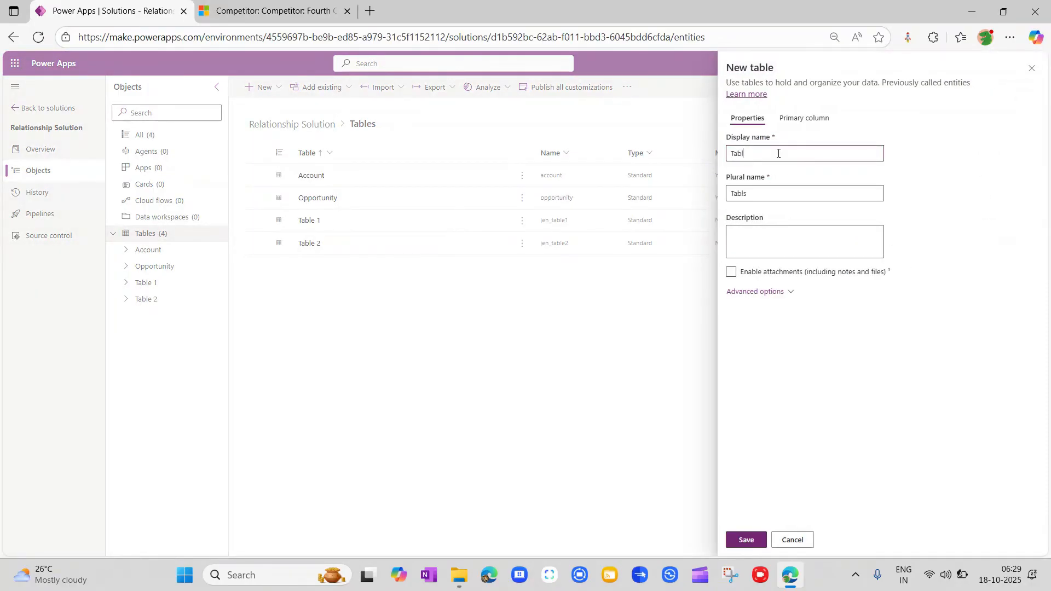
pyautogui.write('e 3')
# Set the primary column's display name to "Table 3 Name", save the table and return to the solution's table list
pyautogui.click(790, 111)
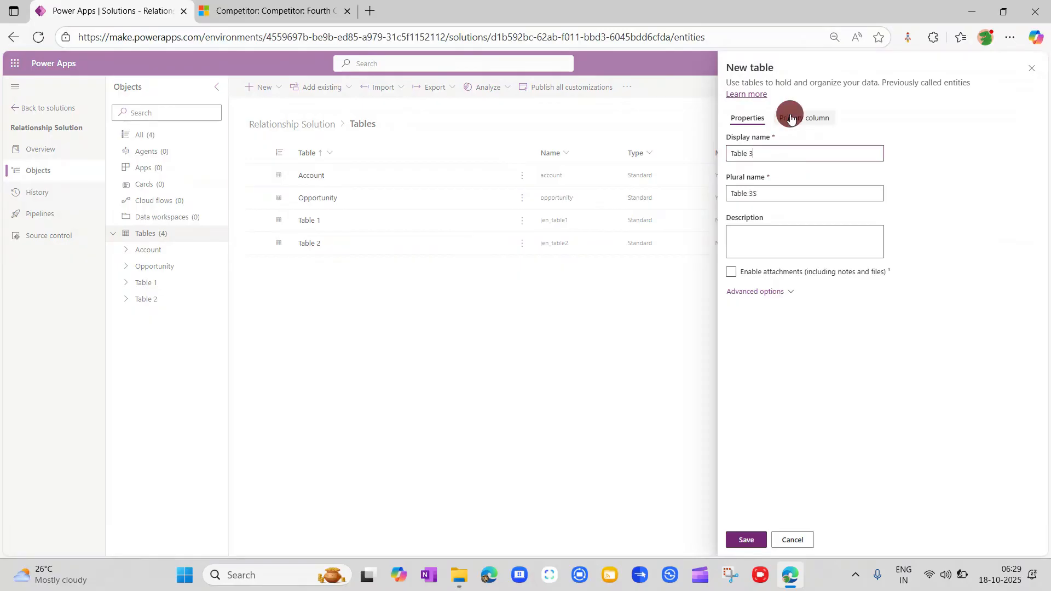
pyautogui.click(730, 154)
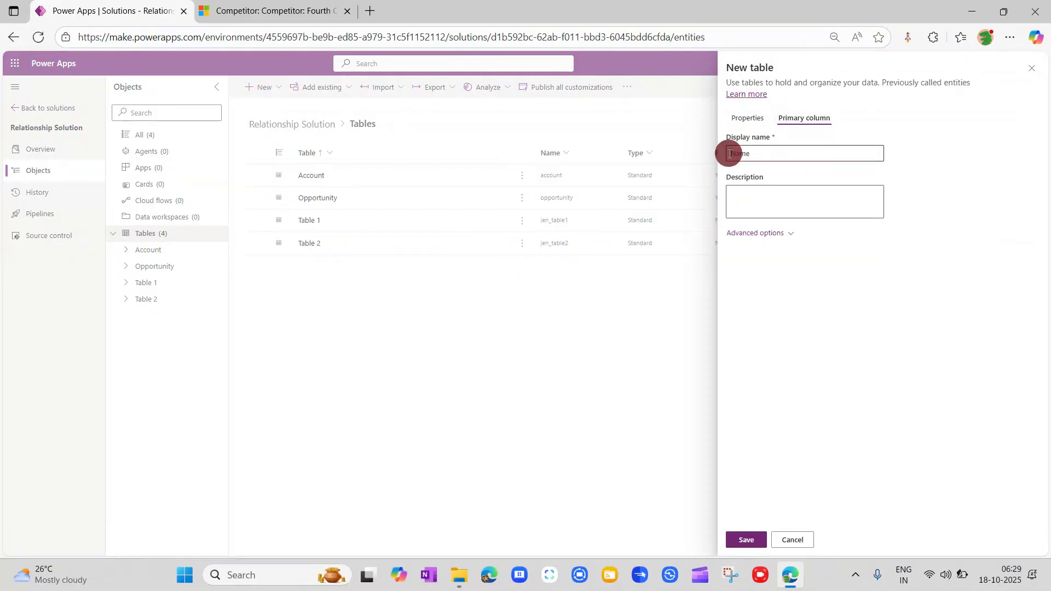
pyautogui.write('Table 3')
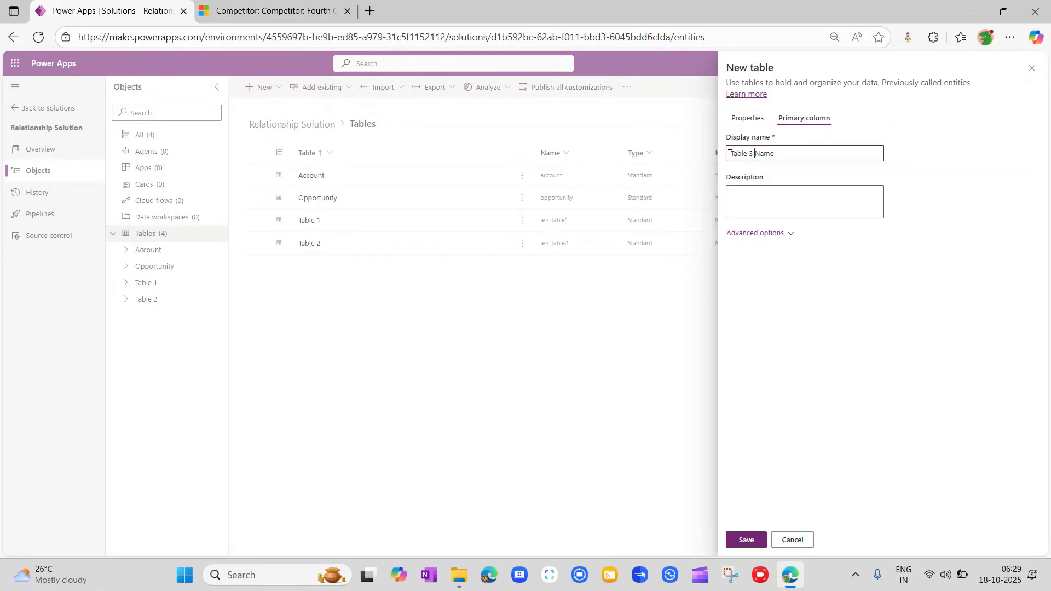
pyautogui.click(756, 539)
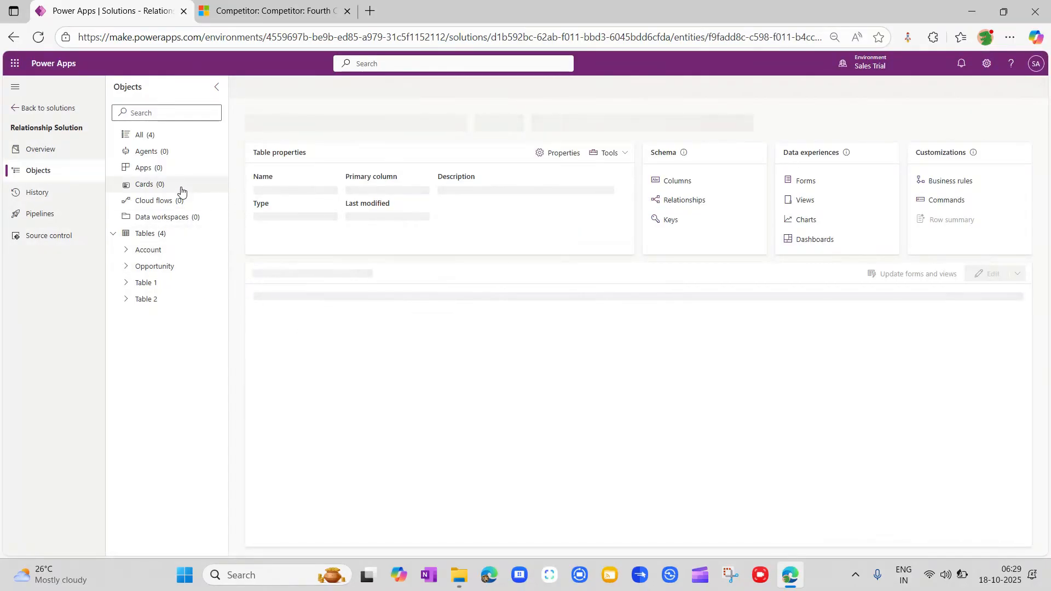
pyautogui.click(171, 235)
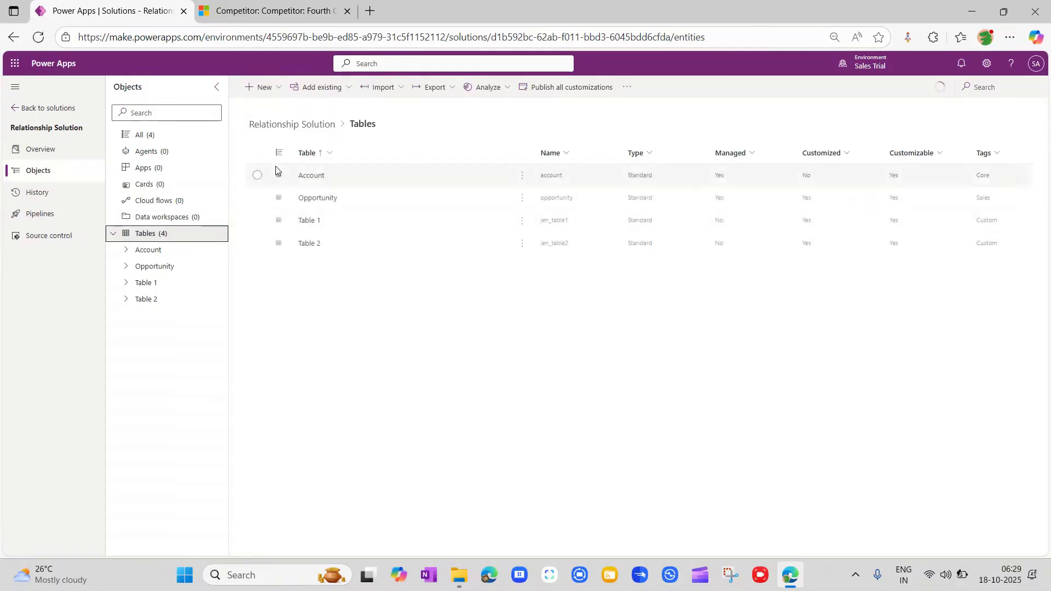
# Start a further new table with advanced properties and give it the display name Table 4
pyautogui.click(278, 88)
pyautogui.moveTo(288, 247)
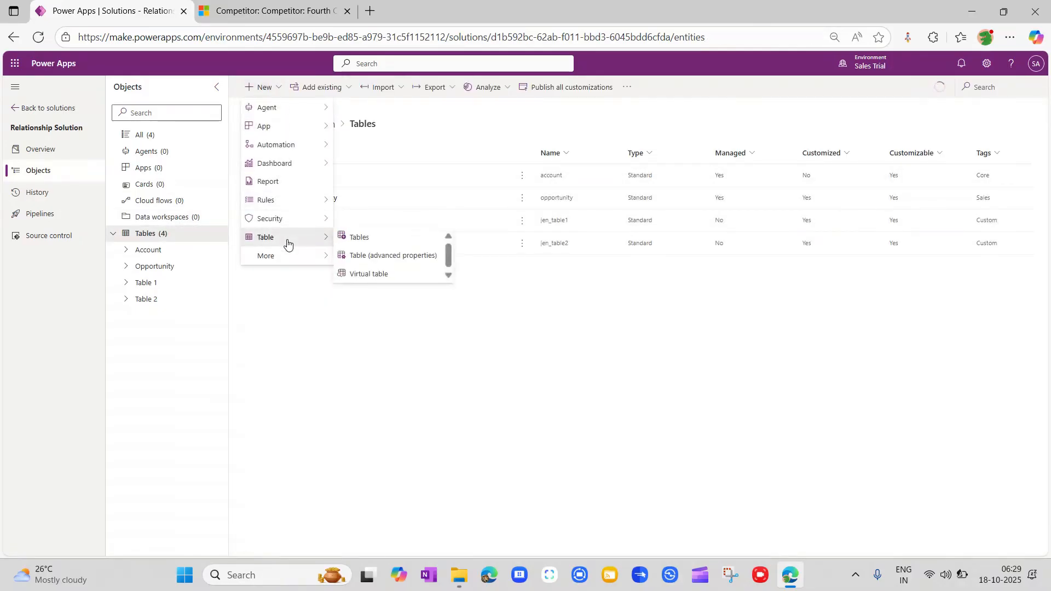
pyautogui.click(395, 259)
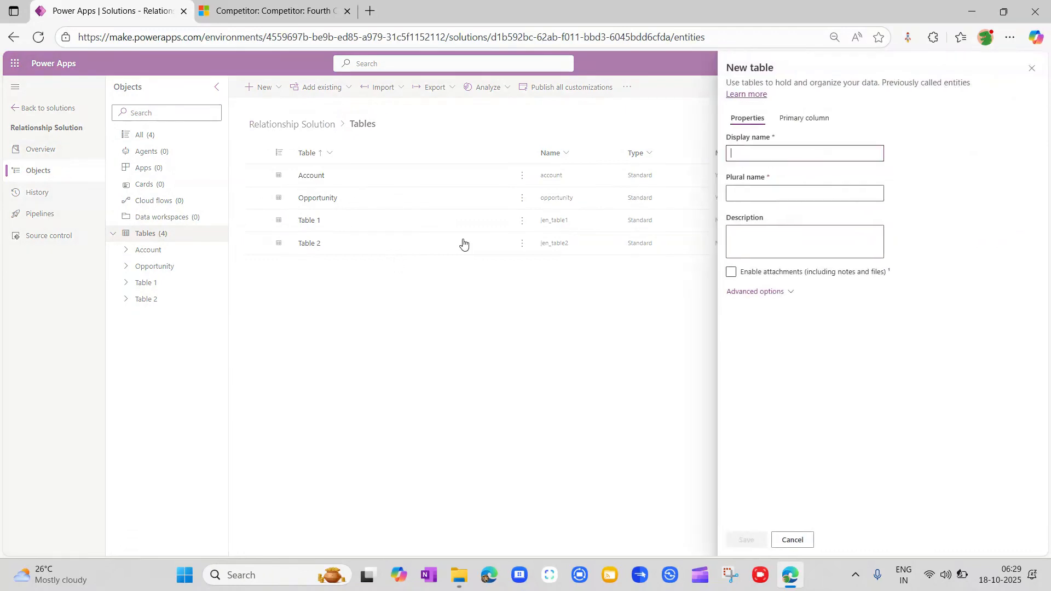
pyautogui.write('Tab')
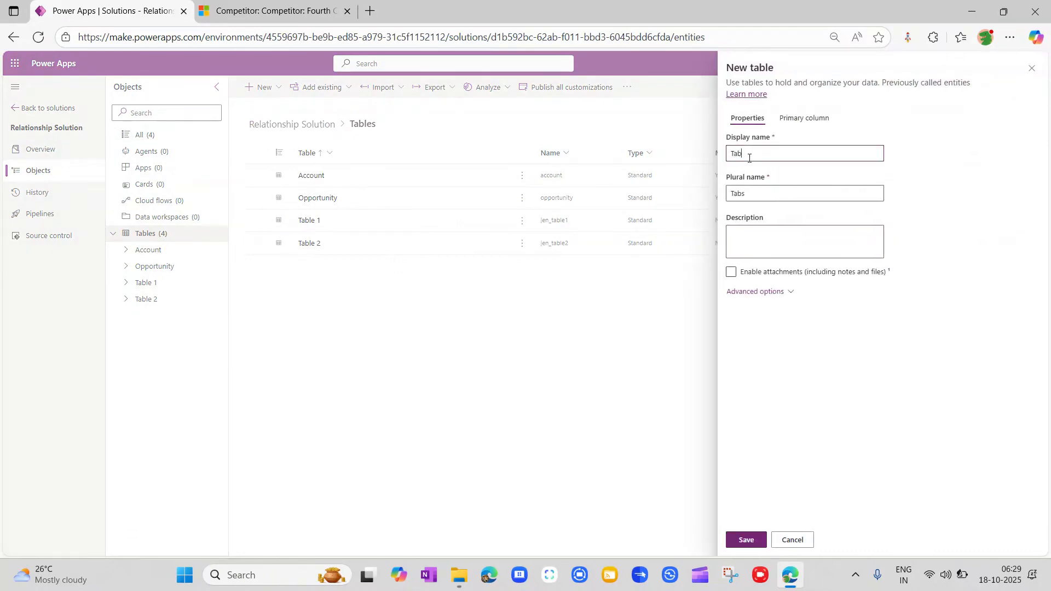
pyautogui.write('le 4')
# Copy the table's display name in front of the primary column's name to make "Table 4 Name", save the table and return to the table list
pyautogui.tripleClick(749, 158)
pyautogui.hotkey('ctrl', 'c')
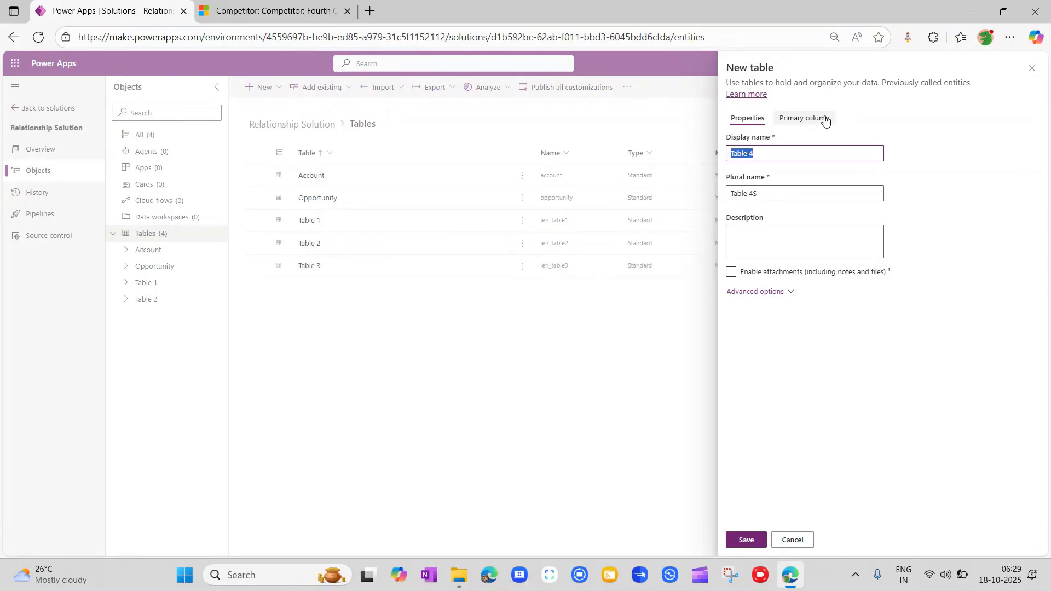
pyautogui.click(825, 120)
pyautogui.click(732, 154)
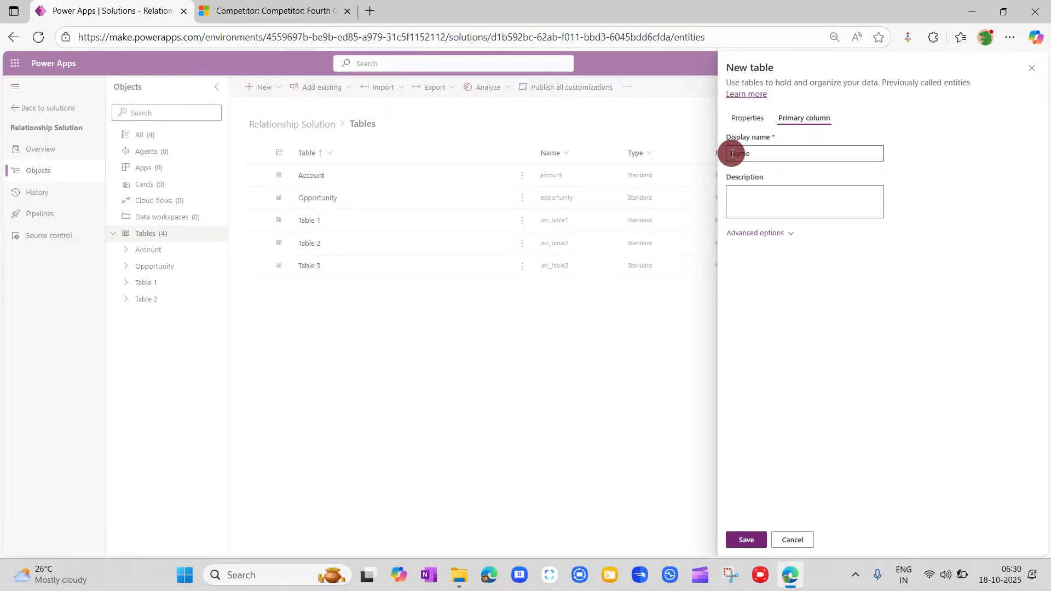
pyautogui.hotkey('ctrl', 'v')
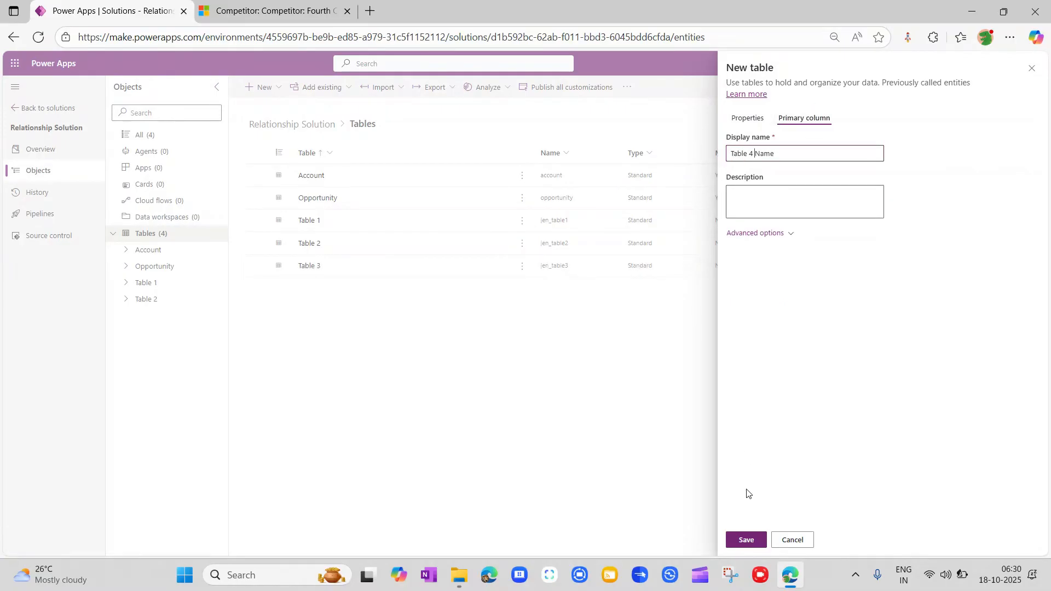
pyautogui.click(748, 539)
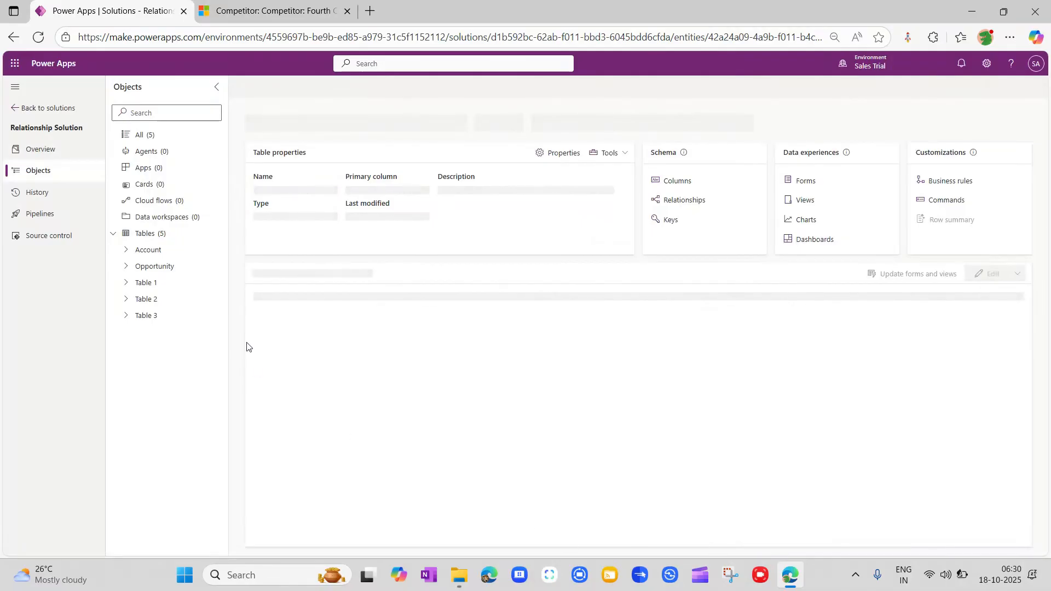
pyautogui.click(185, 244)
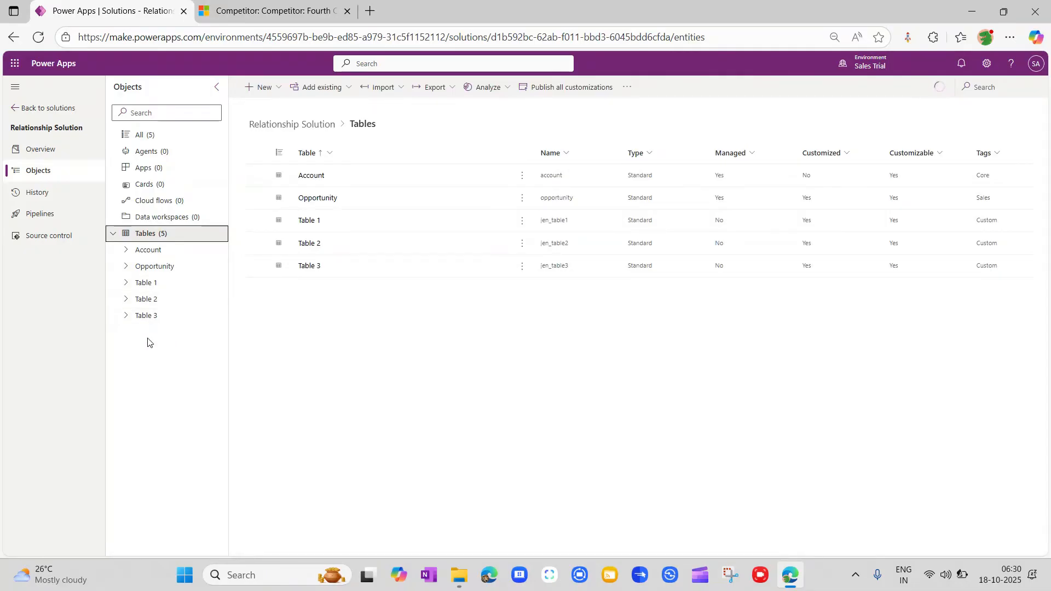
# Create a one-to-many relationship on Table 1 with Table 2 as the related table, keeping the default lookup column settings
pyautogui.click(160, 285)
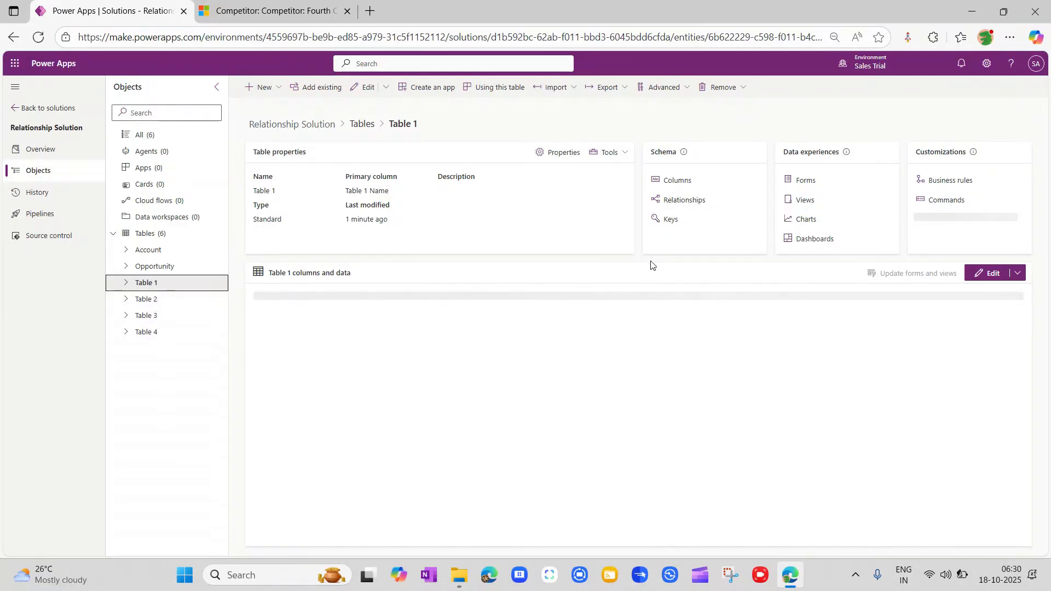
pyautogui.click(704, 207)
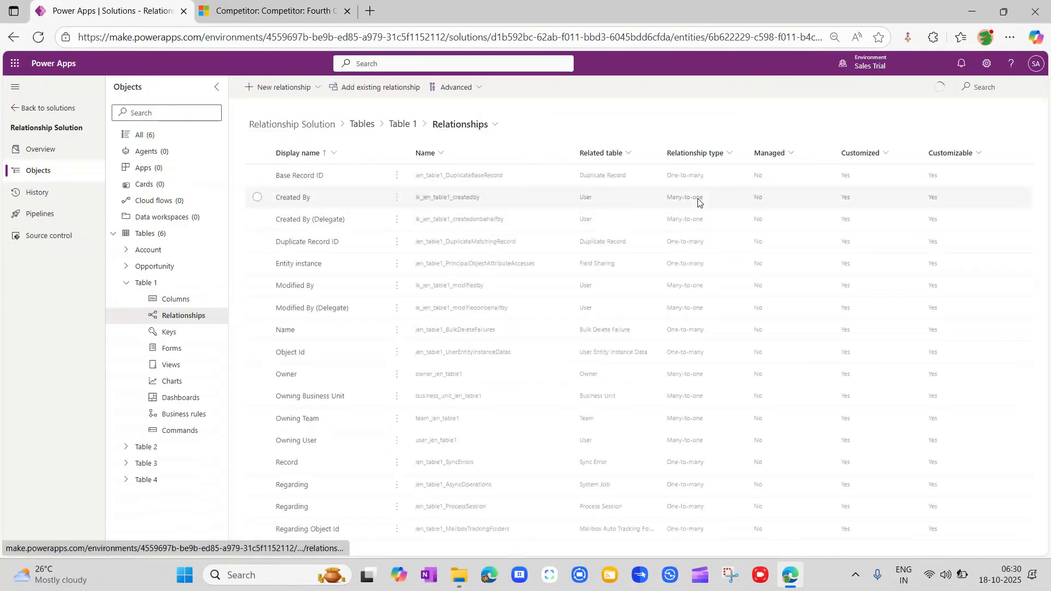
pyautogui.click(299, 88)
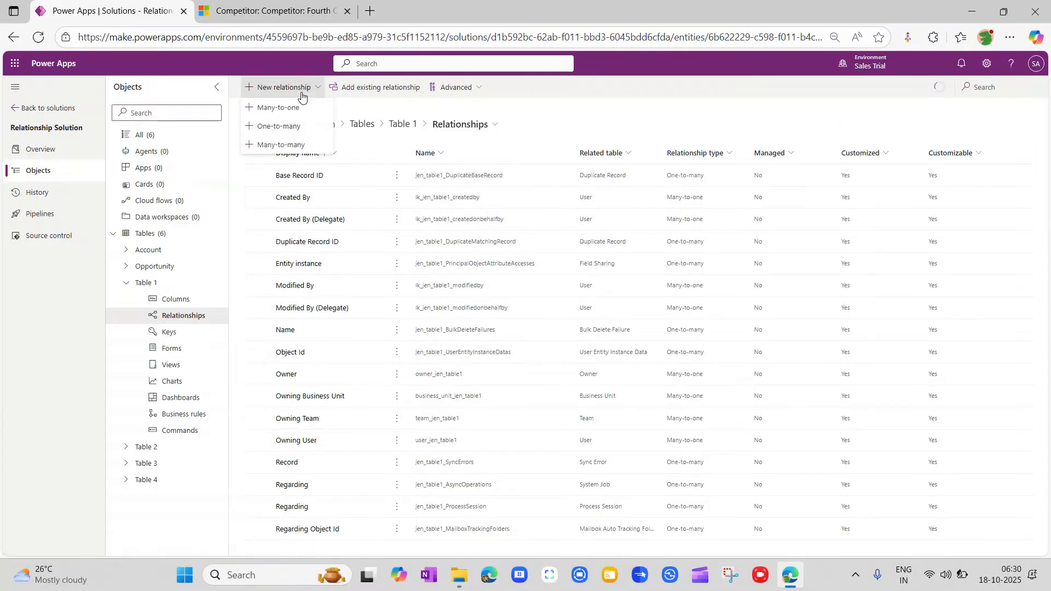
pyautogui.click(292, 131)
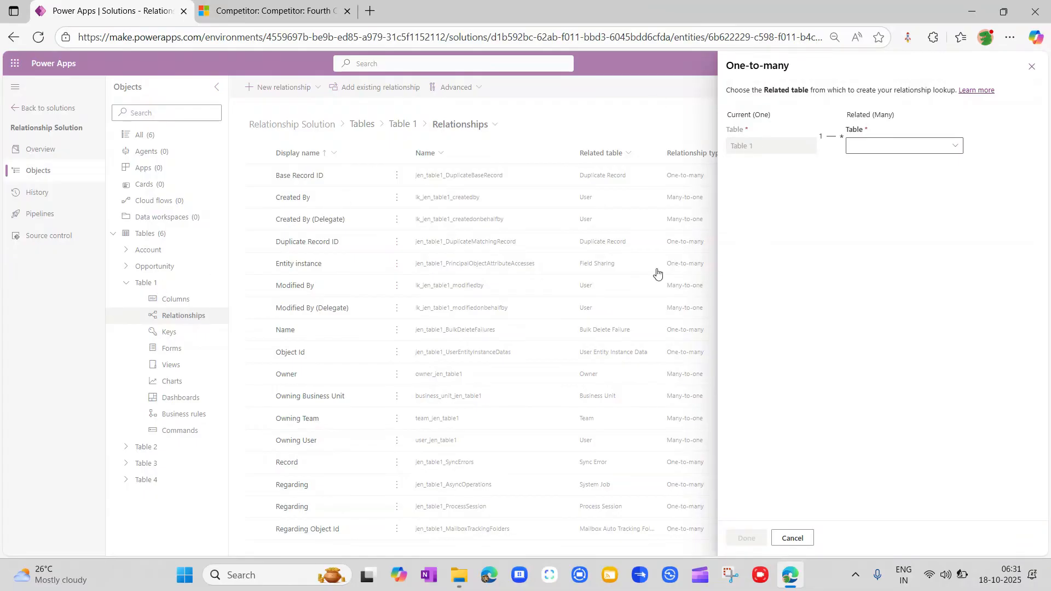
pyautogui.click(871, 143)
pyautogui.write('table 2')
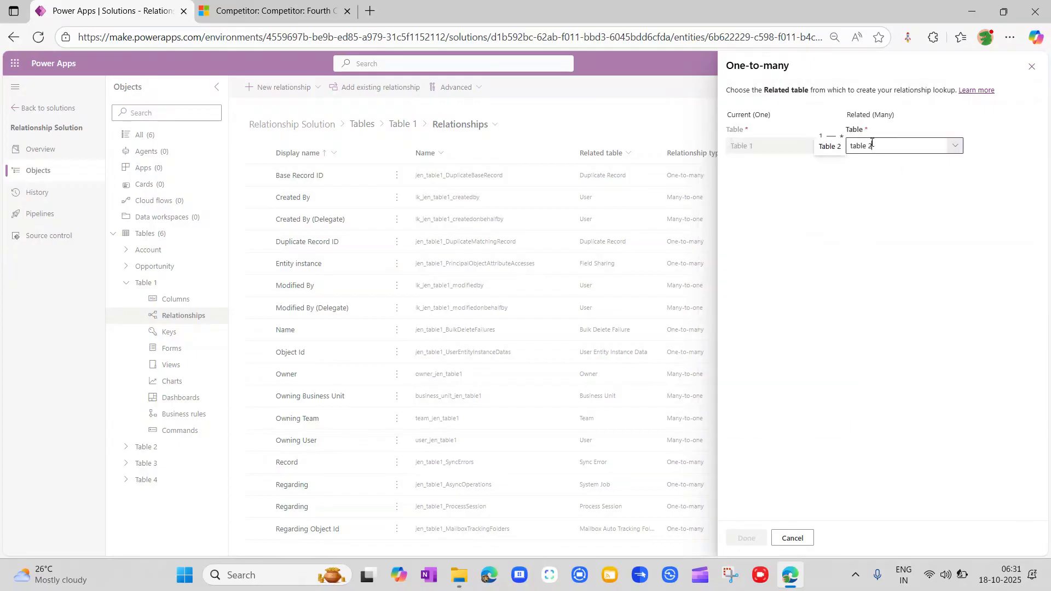
pyautogui.click(830, 147)
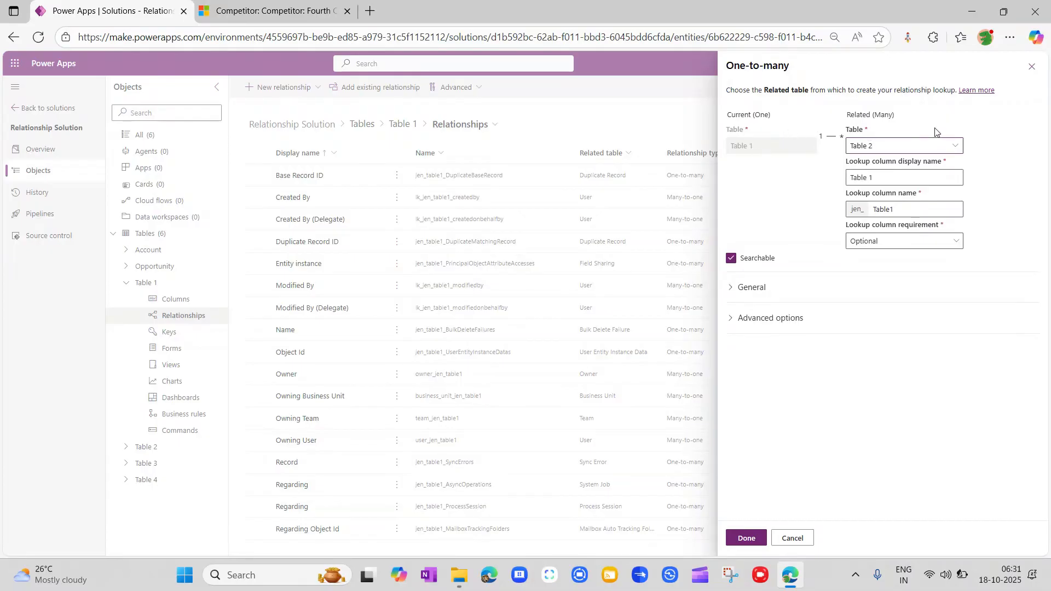
pyautogui.click(895, 208)
pyautogui.click(747, 539)
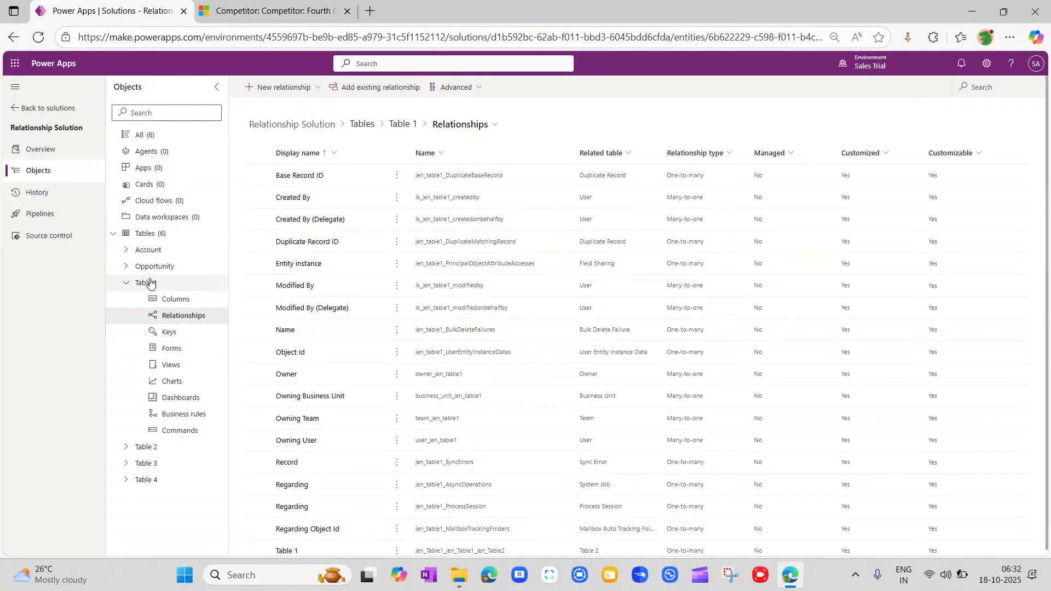
# Open Table 2's relationships and select the many-to-one relationship with Table 1
pyautogui.click(126, 282)
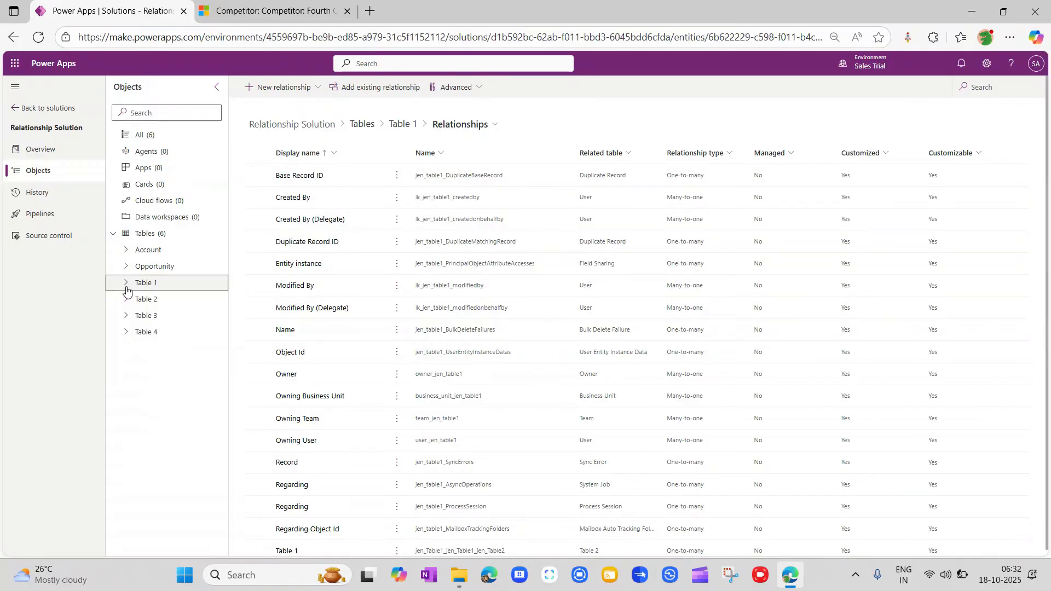
pyautogui.click(125, 300)
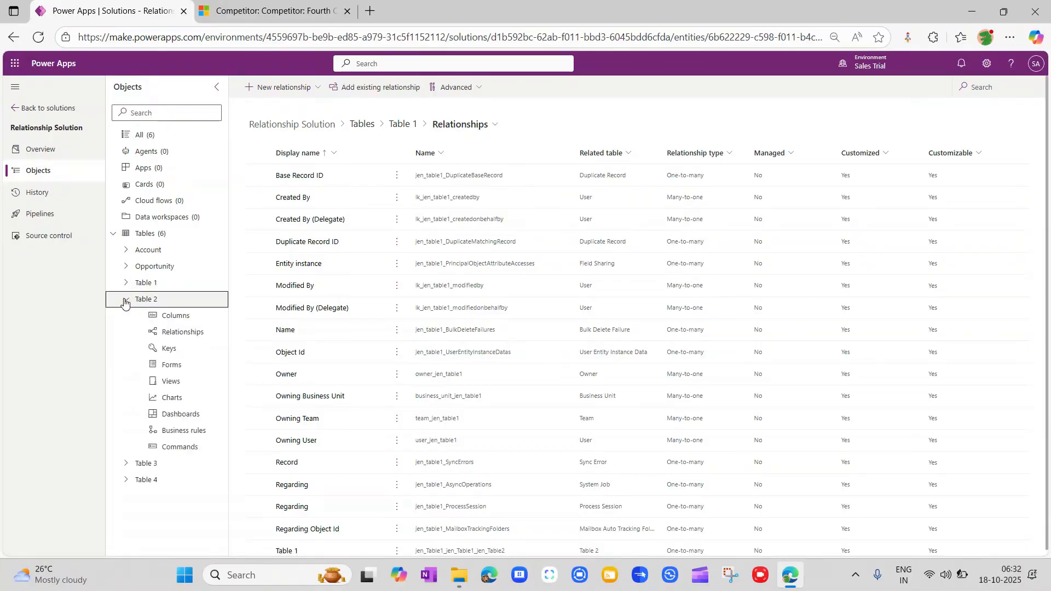
pyautogui.click(176, 332)
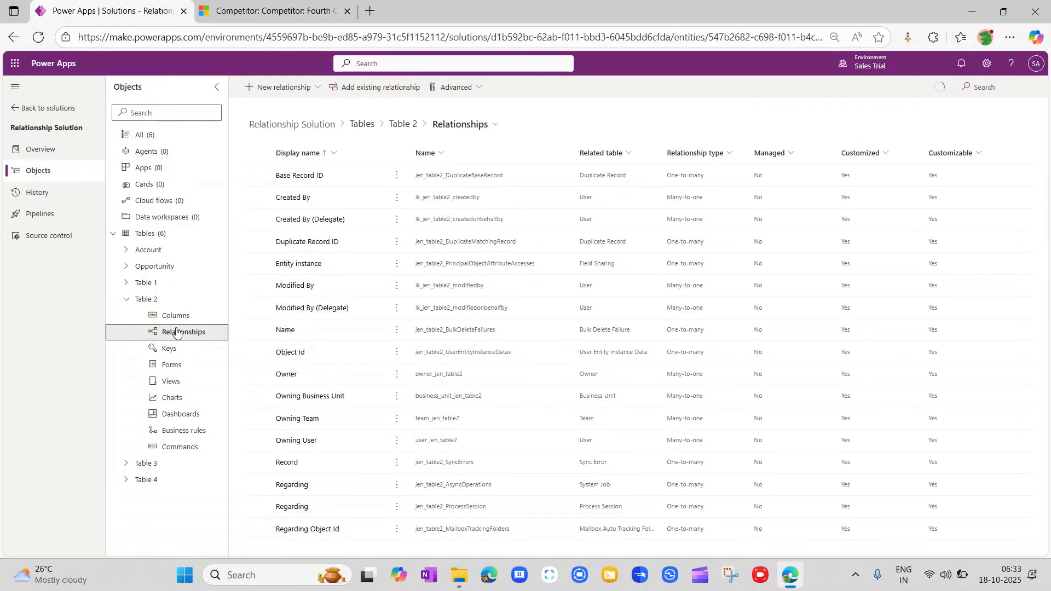
pyautogui.scroll(-1, 357, 367)
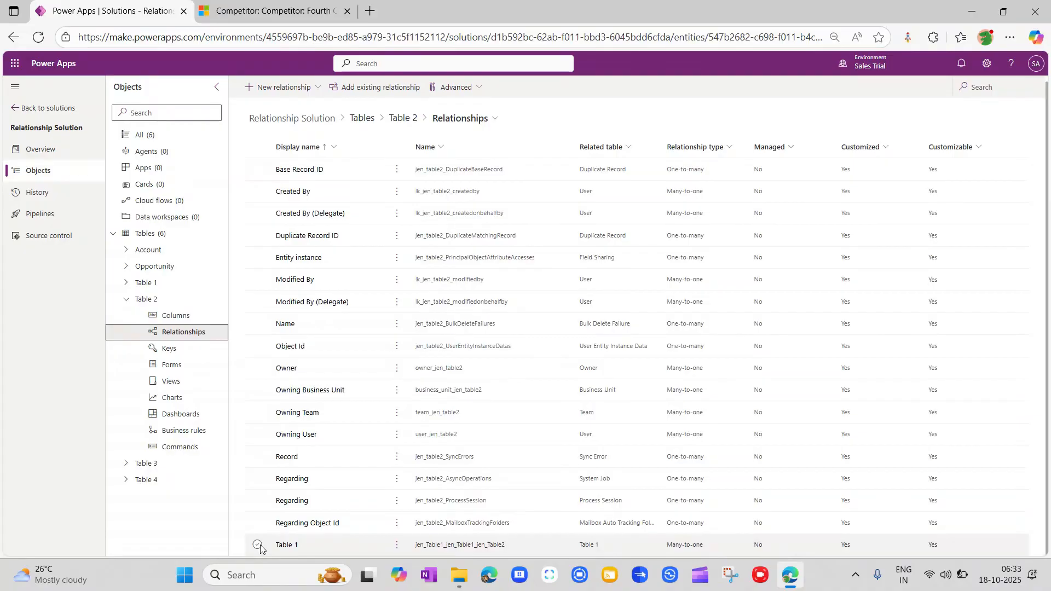
pyautogui.click(259, 547)
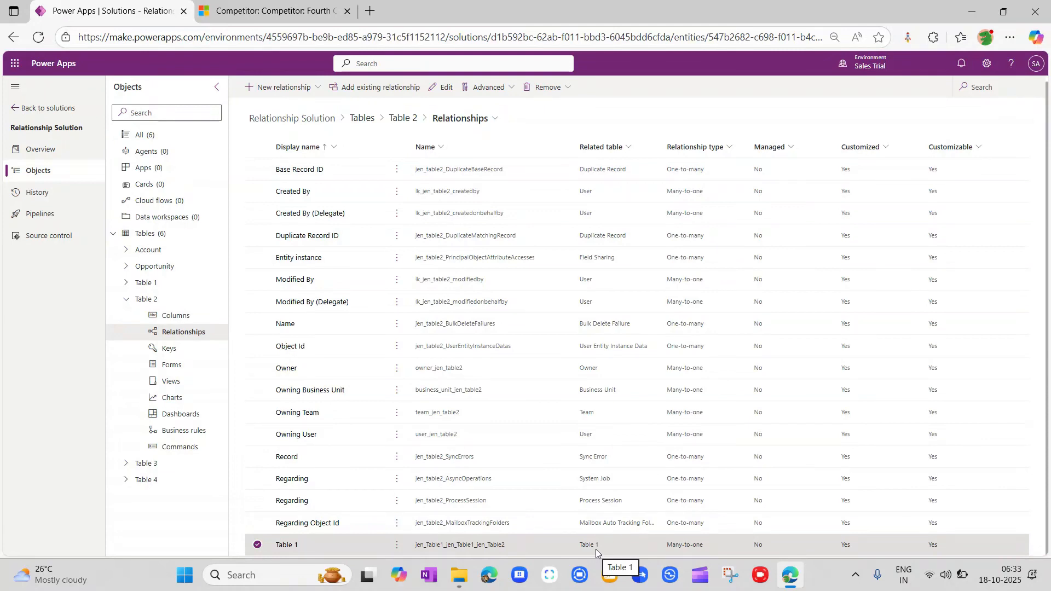
# Open Table 1's main Information form for editing in a new tab
pyautogui.click(125, 283)
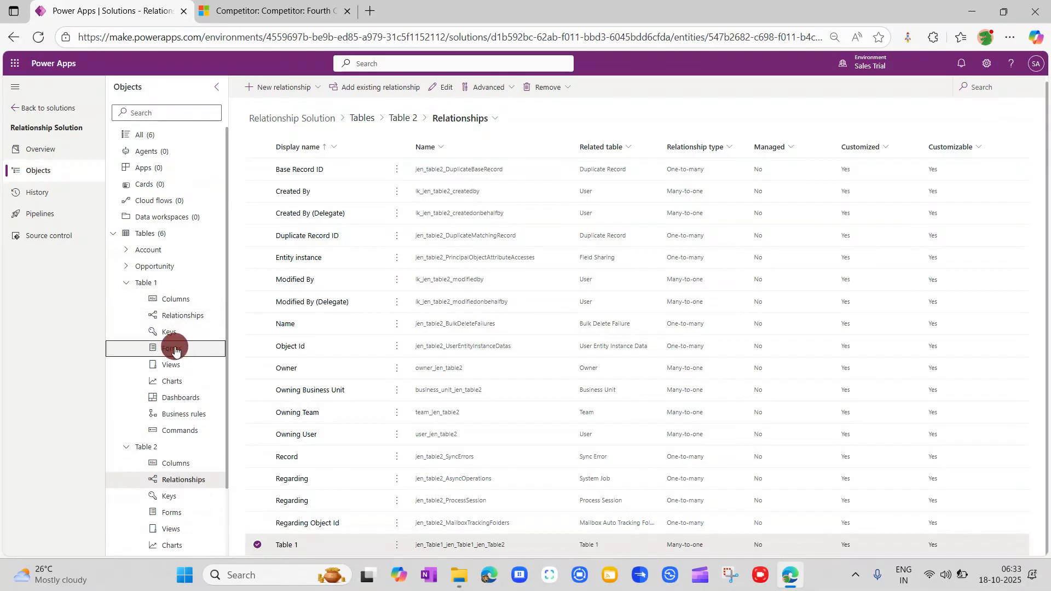
pyautogui.click(173, 350)
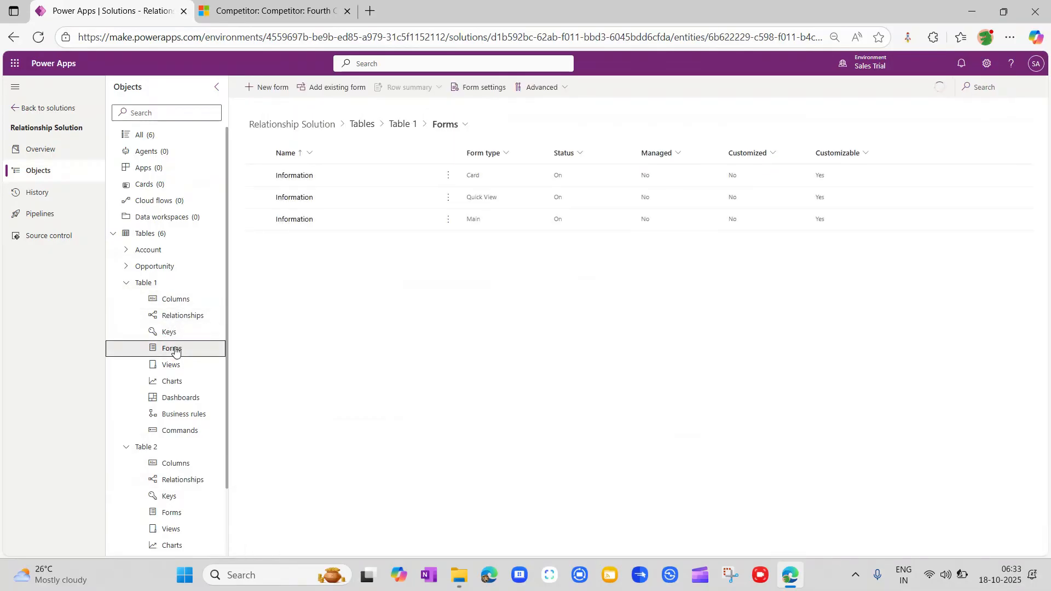
pyautogui.click(447, 219)
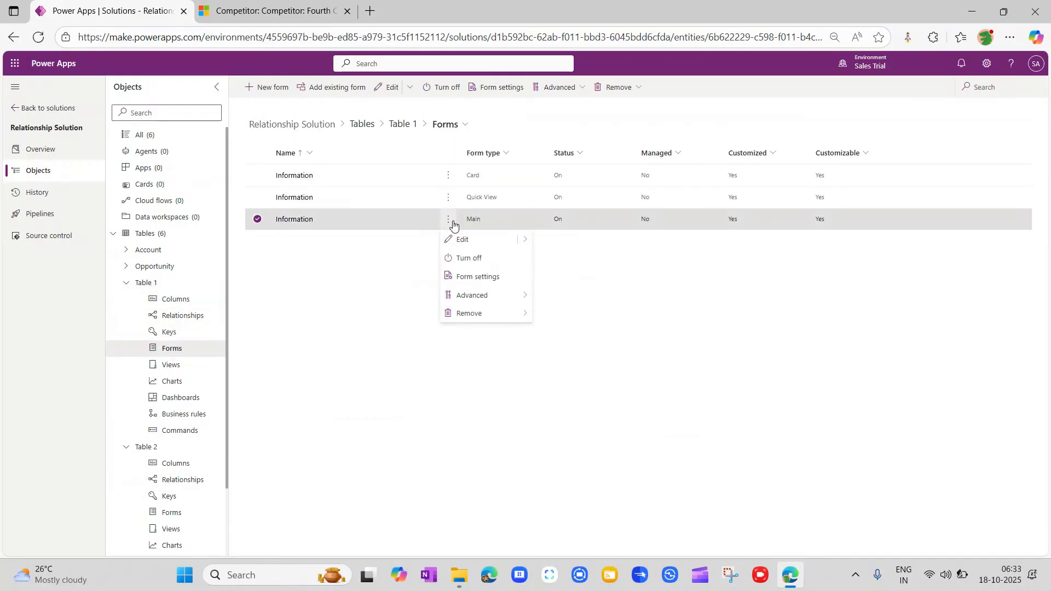
pyautogui.moveTo(519, 239)
pyautogui.click(564, 259)
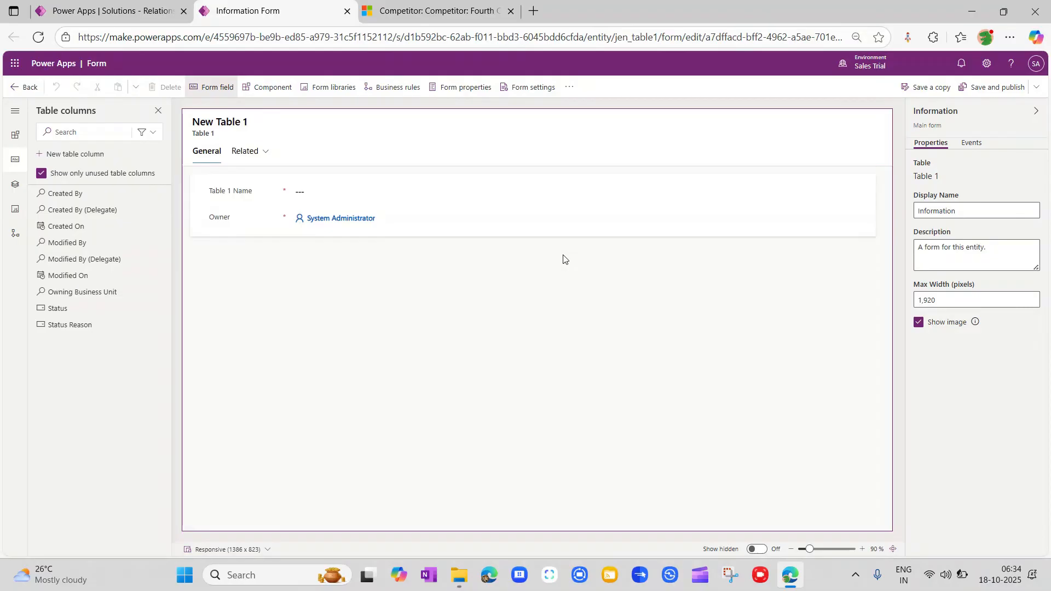
# Add a 1-column section below the General section of the Table 1 form and hide its label
pyautogui.click(196, 182)
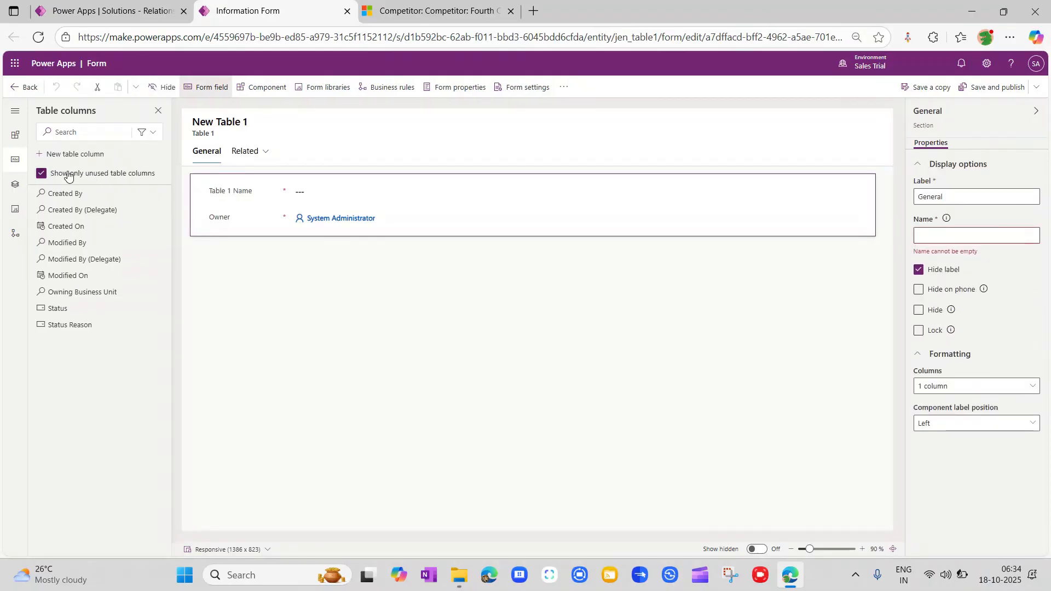
pyautogui.click(15, 136)
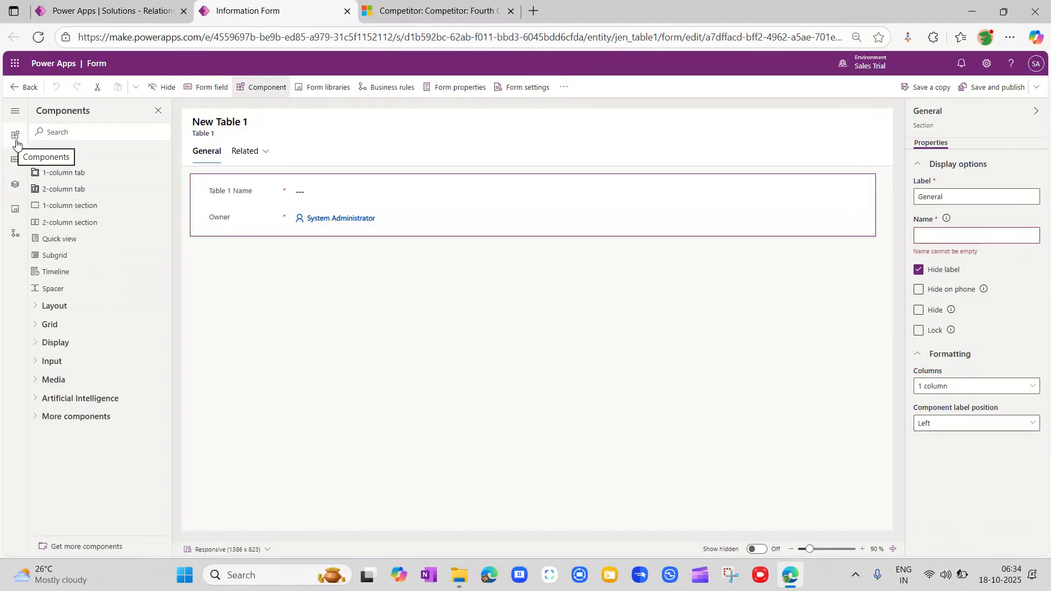
pyautogui.click(101, 204)
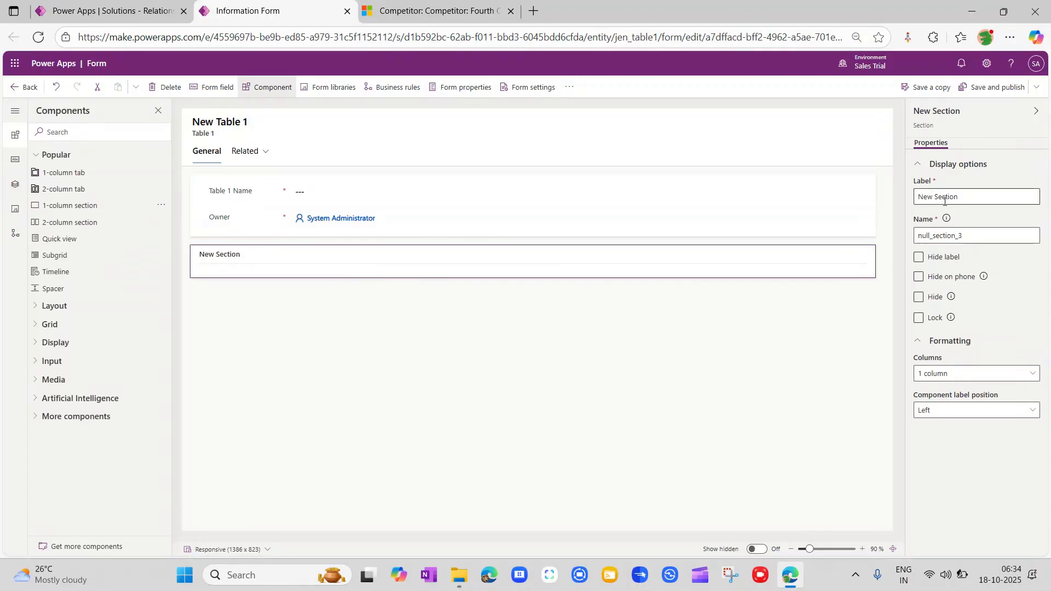
pyautogui.click(919, 258)
# Insert a subgrid of related records in the new section, using Table 2S (Table 1) with the Active Table 2S view
pyautogui.click(56, 255)
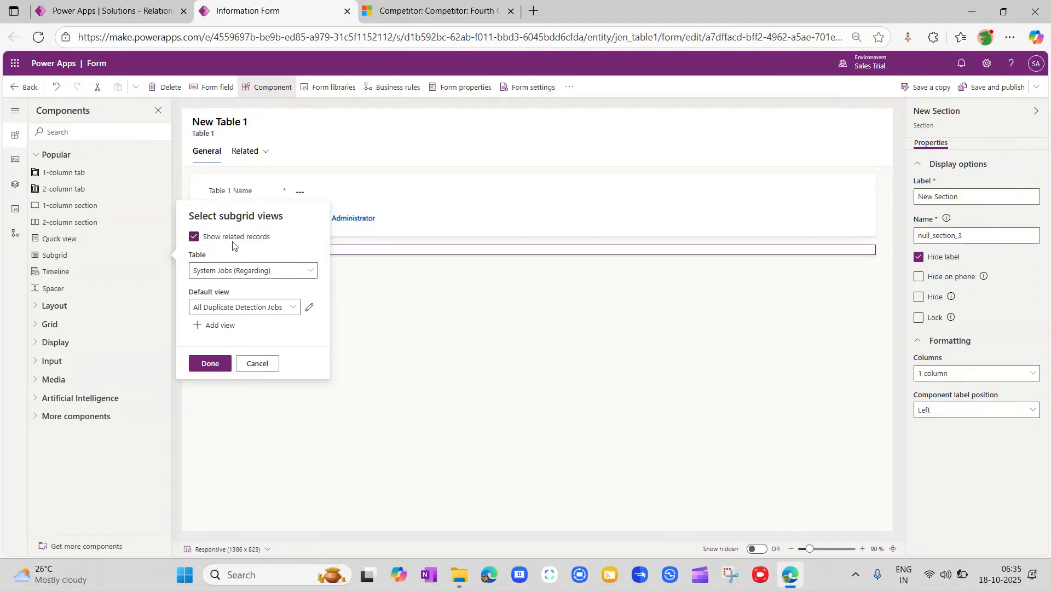
pyautogui.click(298, 271)
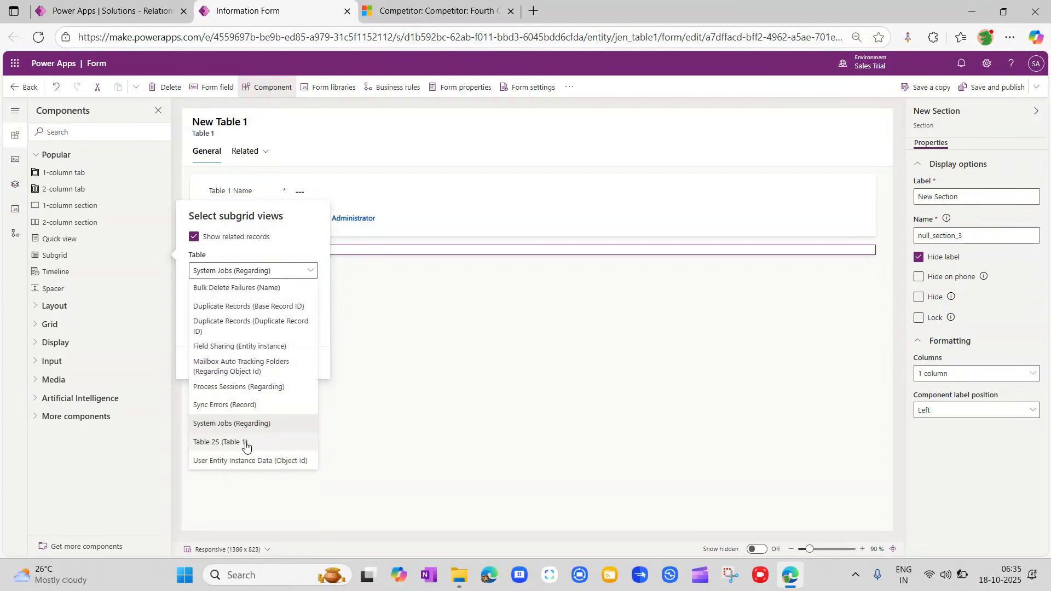
pyautogui.click(245, 424)
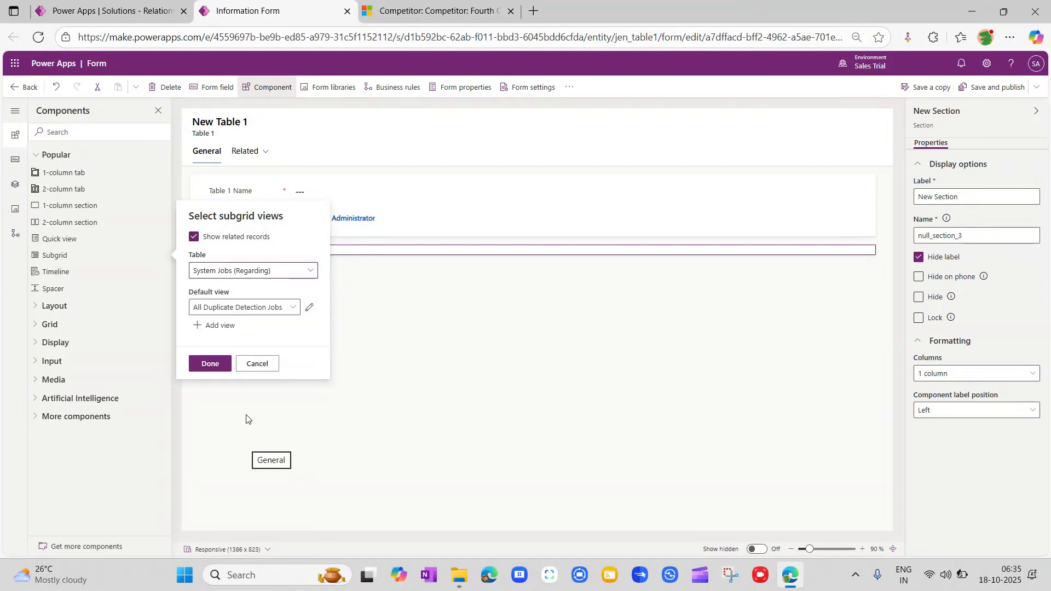
pyautogui.click(211, 363)
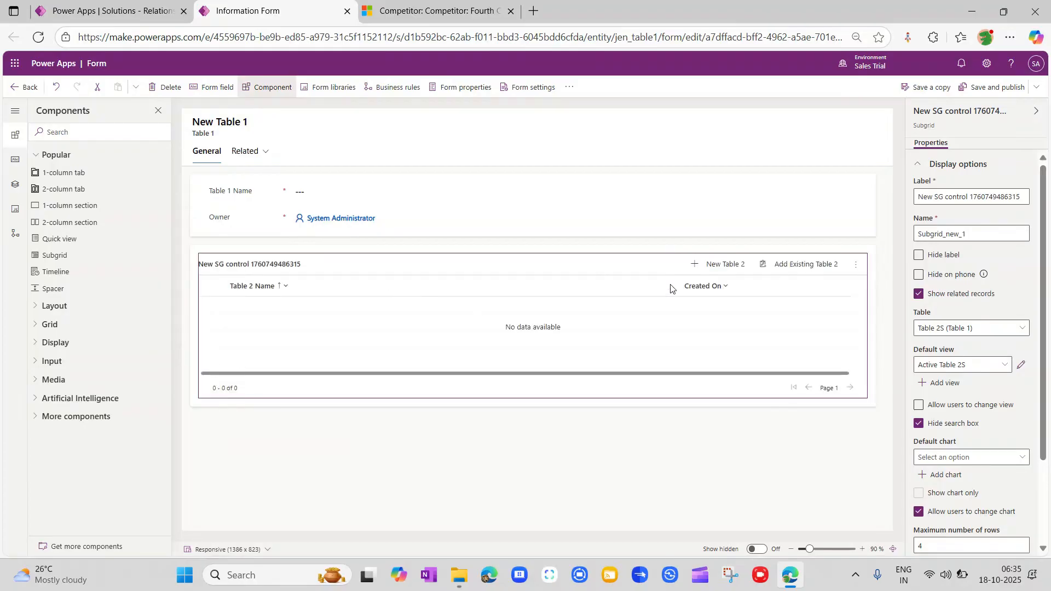
# Label the subgrid "Table 2 records", then save and publish the Table 1 form
pyautogui.click(992, 195)
pyautogui.hotkey('ctrl', 'a')
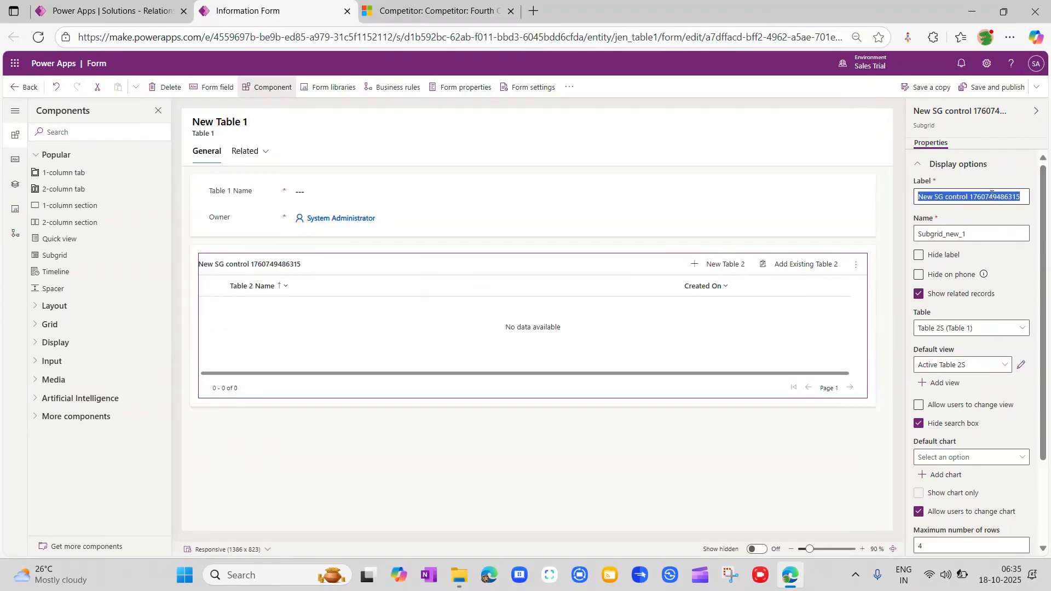
pyautogui.write('Table 2 records')
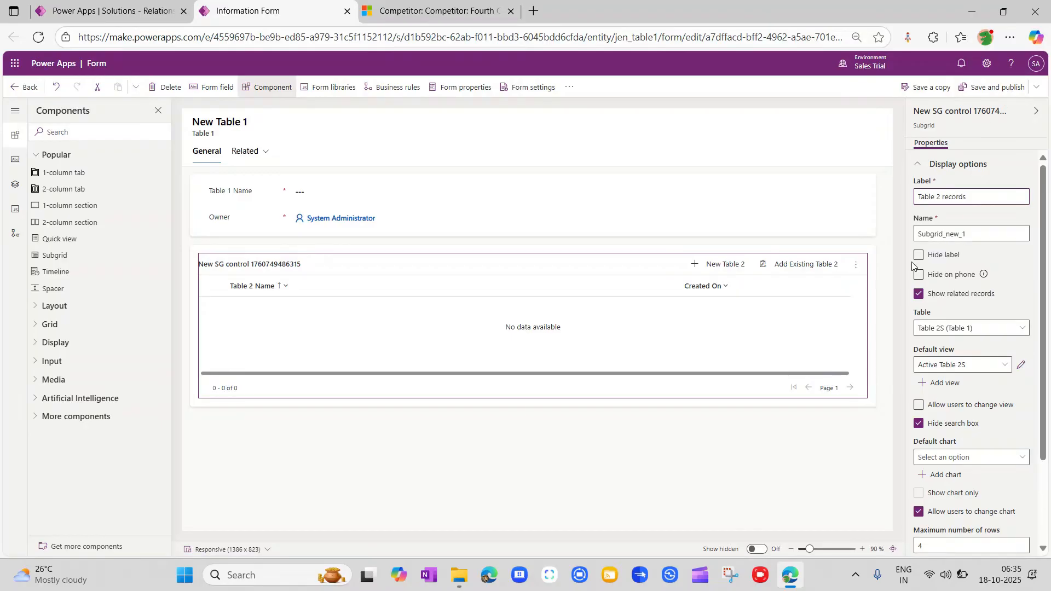
pyautogui.click(994, 158)
pyautogui.click(995, 157)
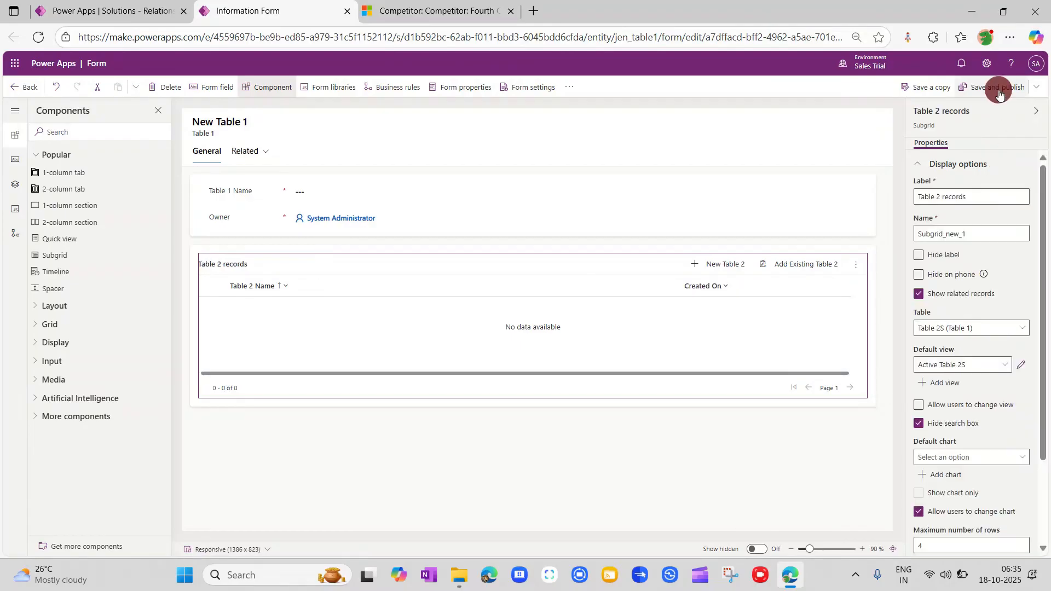
pyautogui.click(997, 88)
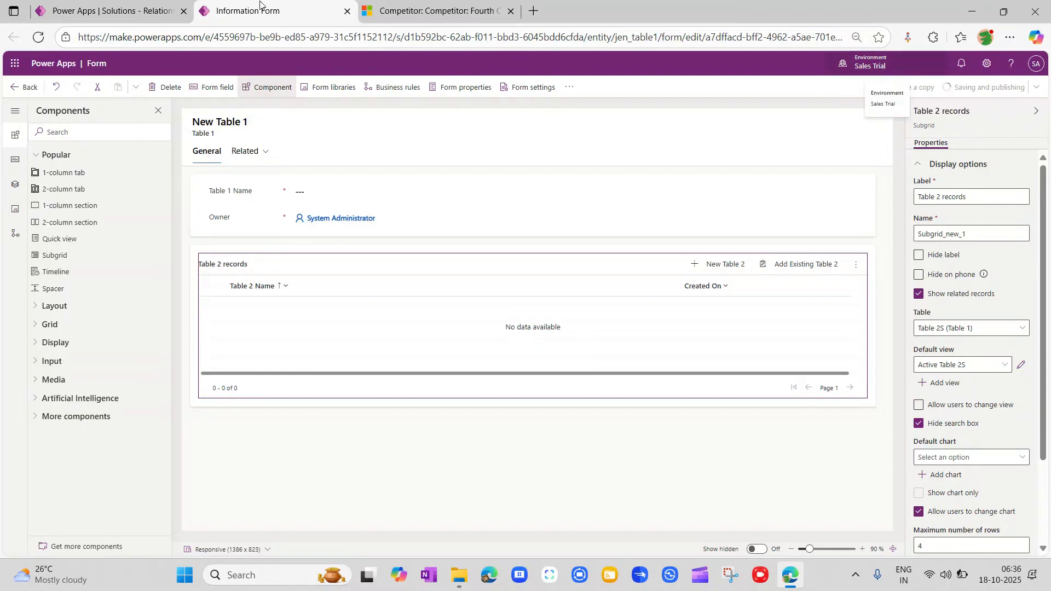
# Return to the solution, finish the form editing prompt and open Table 2's main Information form in a new tab
pyautogui.click(158, 13)
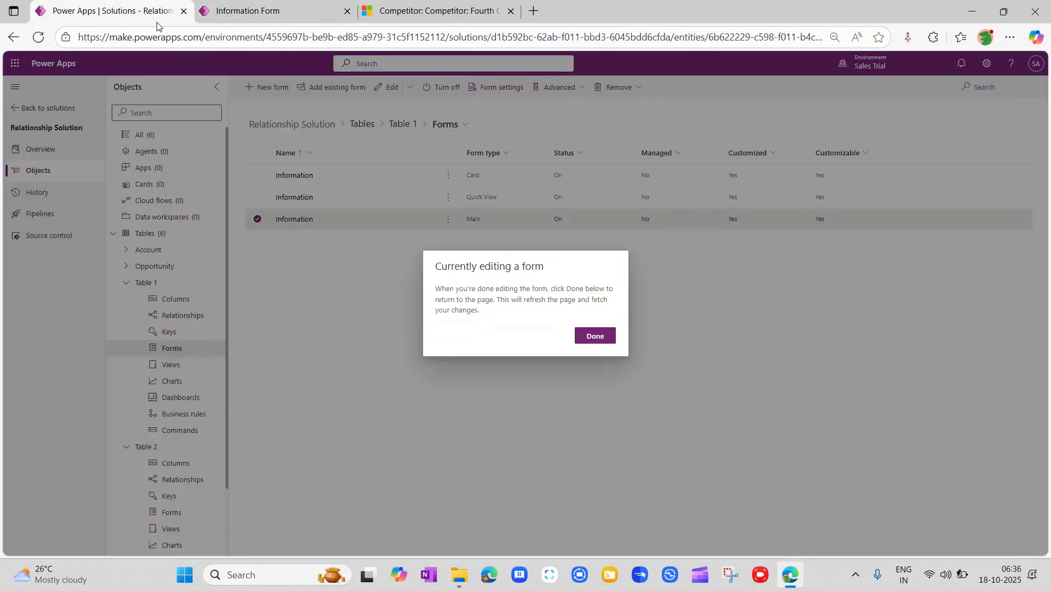
pyautogui.click(594, 335)
pyautogui.scroll(-2, 174, 300)
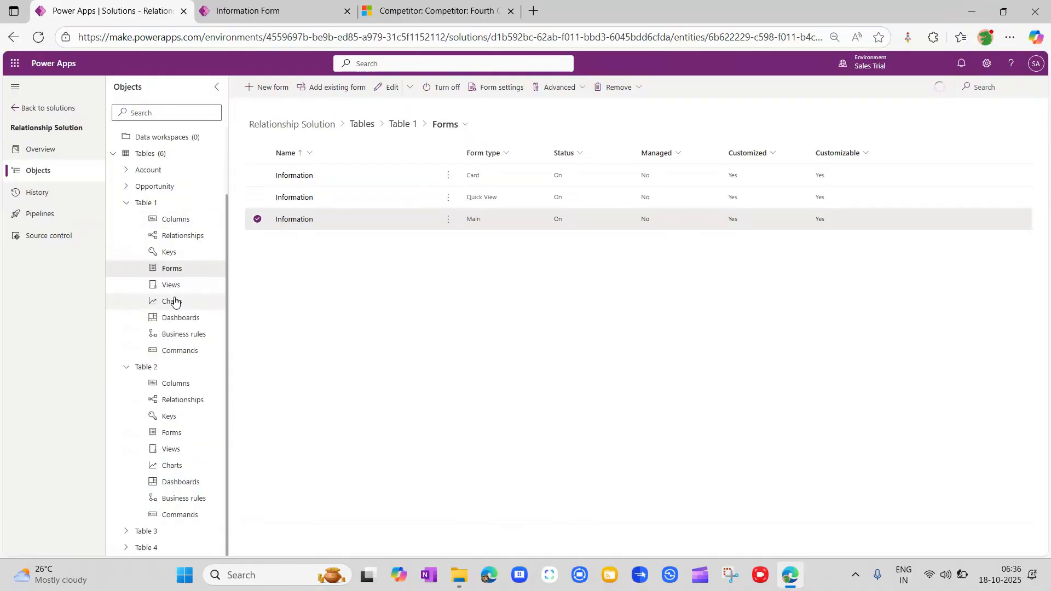
pyautogui.click(171, 433)
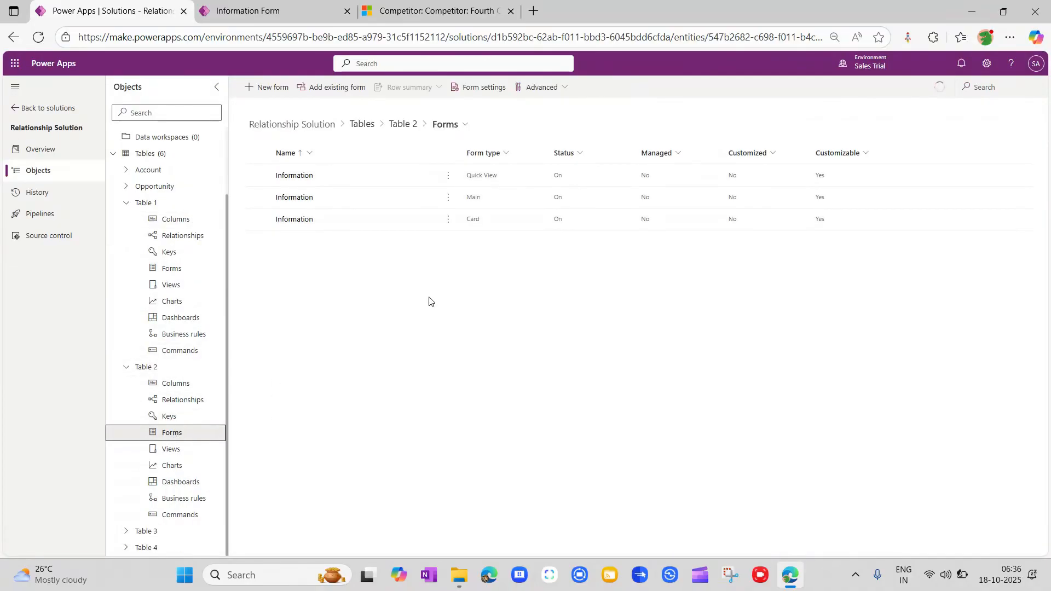
pyautogui.click(448, 198)
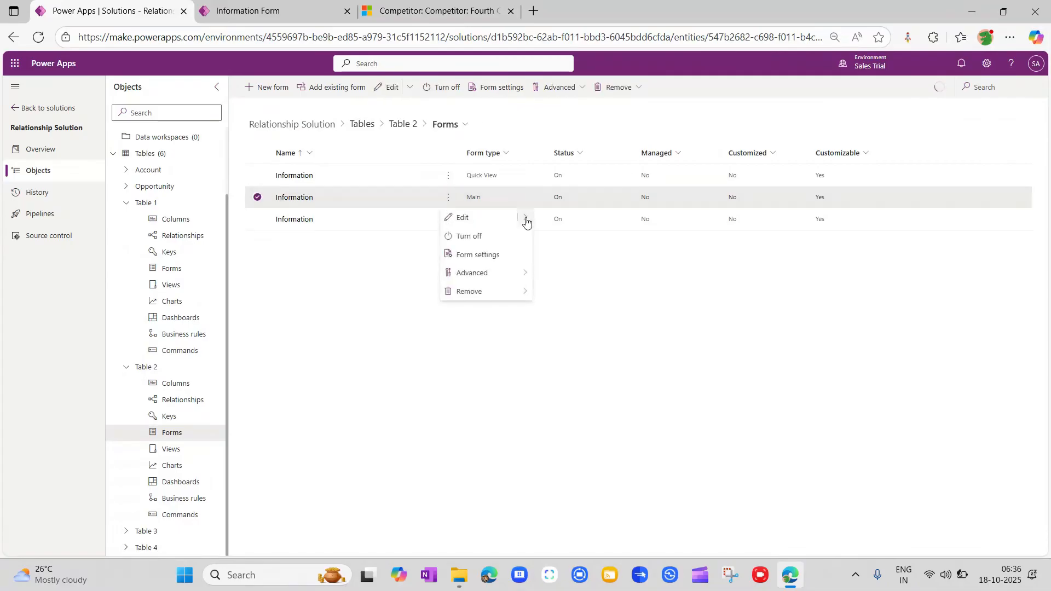
pyautogui.moveTo(525, 220)
pyautogui.click(580, 237)
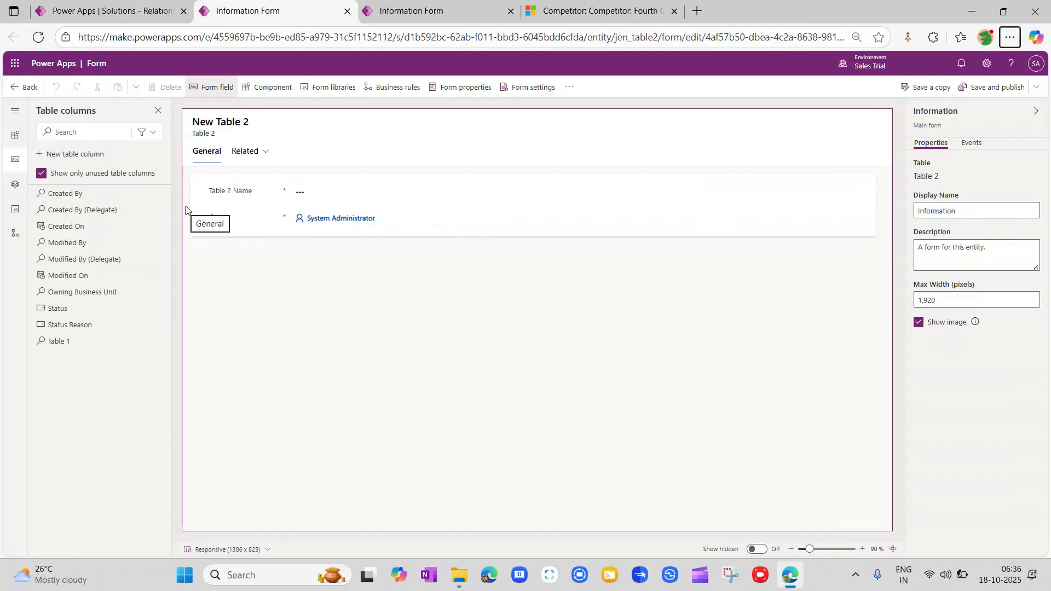
# Add the Table 1 lookup column below Table 2 Name on the form, then save and publish it
pyautogui.click(229, 196)
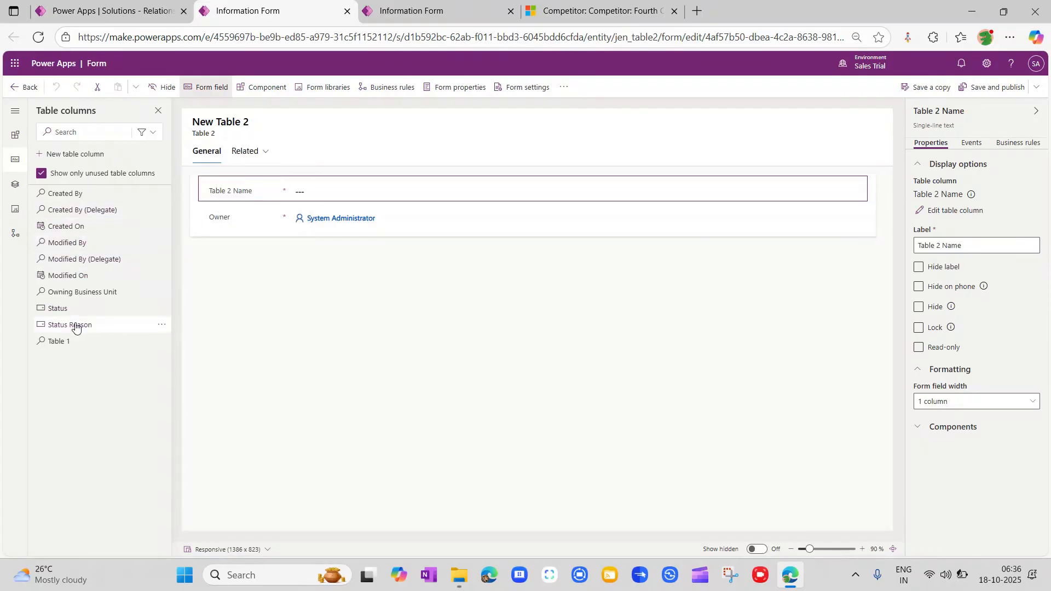
pyautogui.click(74, 341)
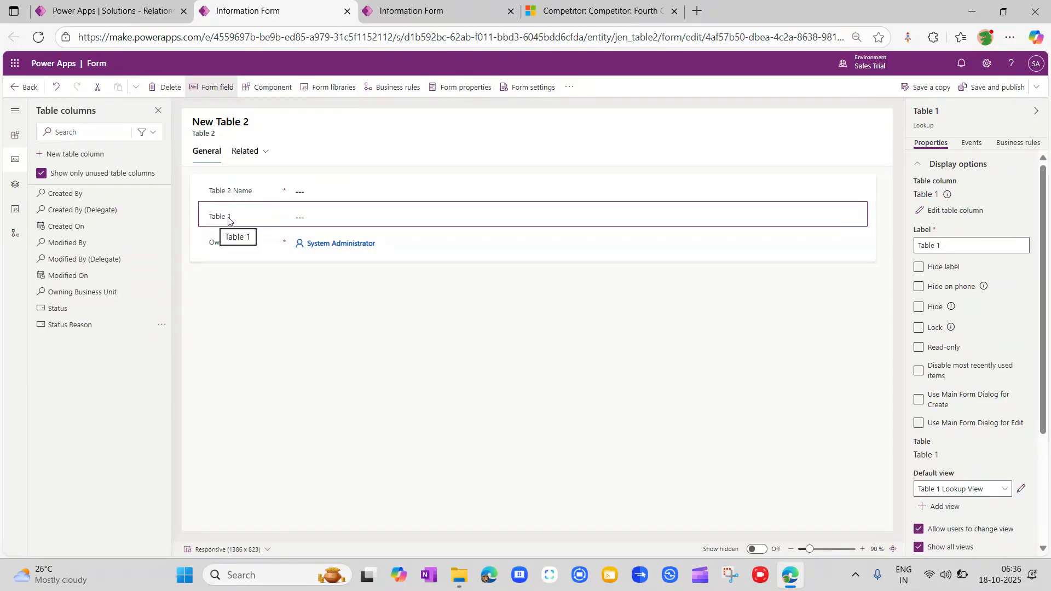
pyautogui.click(997, 92)
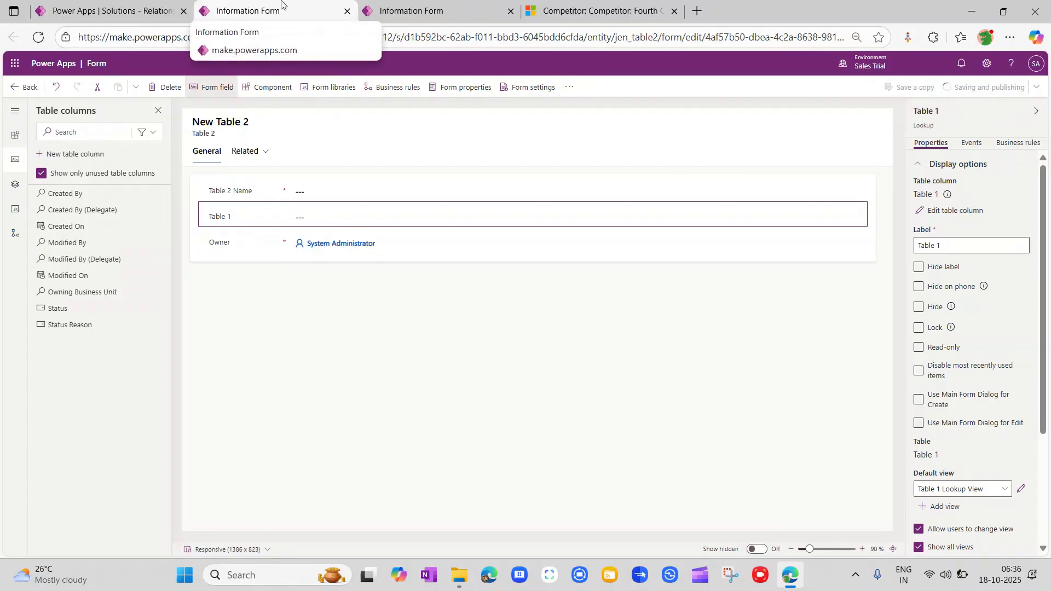
# Return to the solution's full object list and create a model-driven app named "Relationship Test App"
pyautogui.click(99, 10)
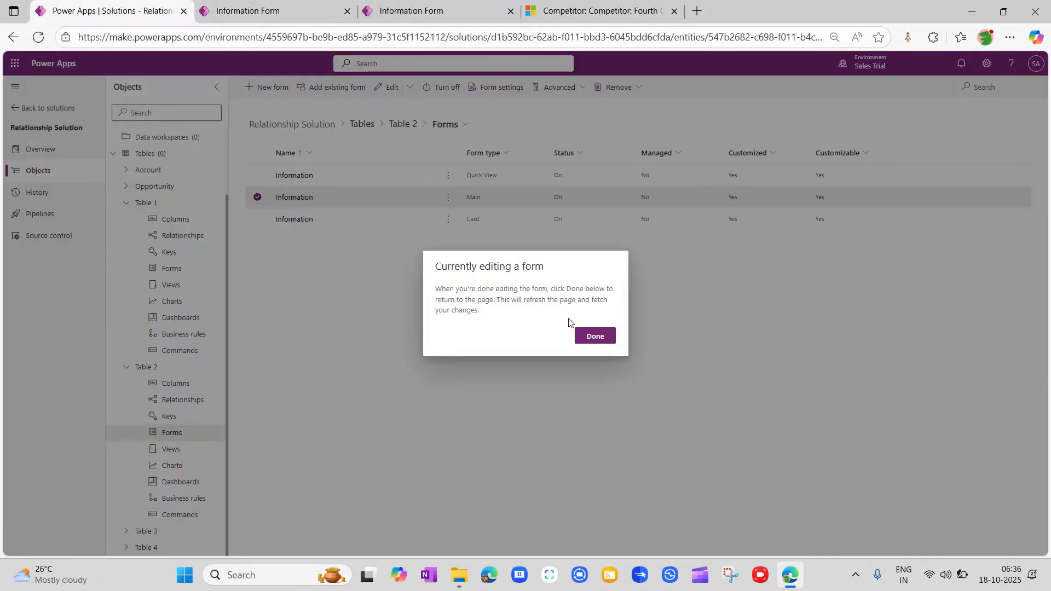
pyautogui.click(595, 336)
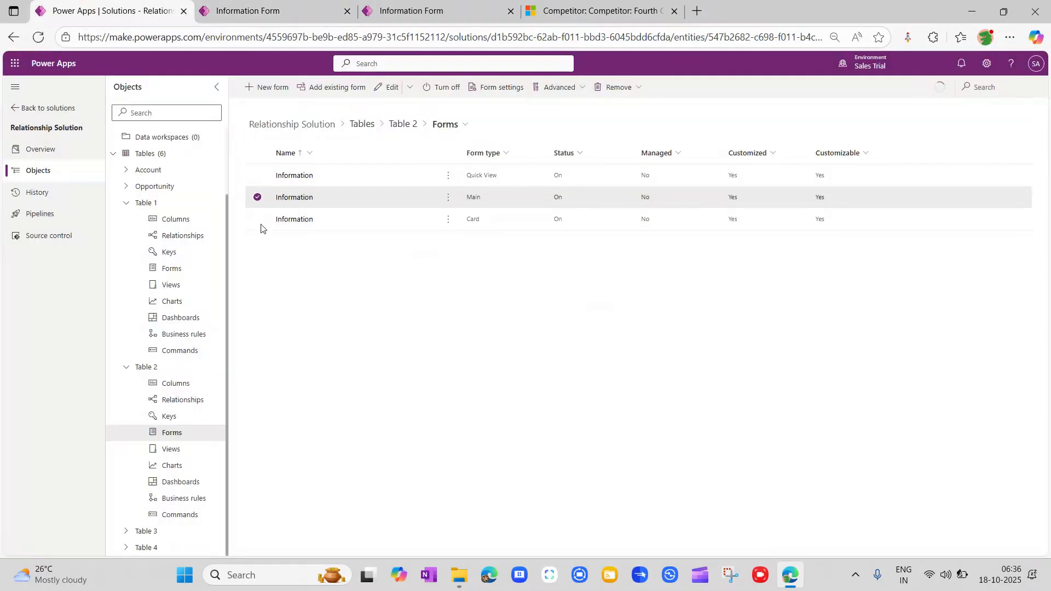
pyautogui.scroll(2, 166, 159)
pyautogui.click(160, 131)
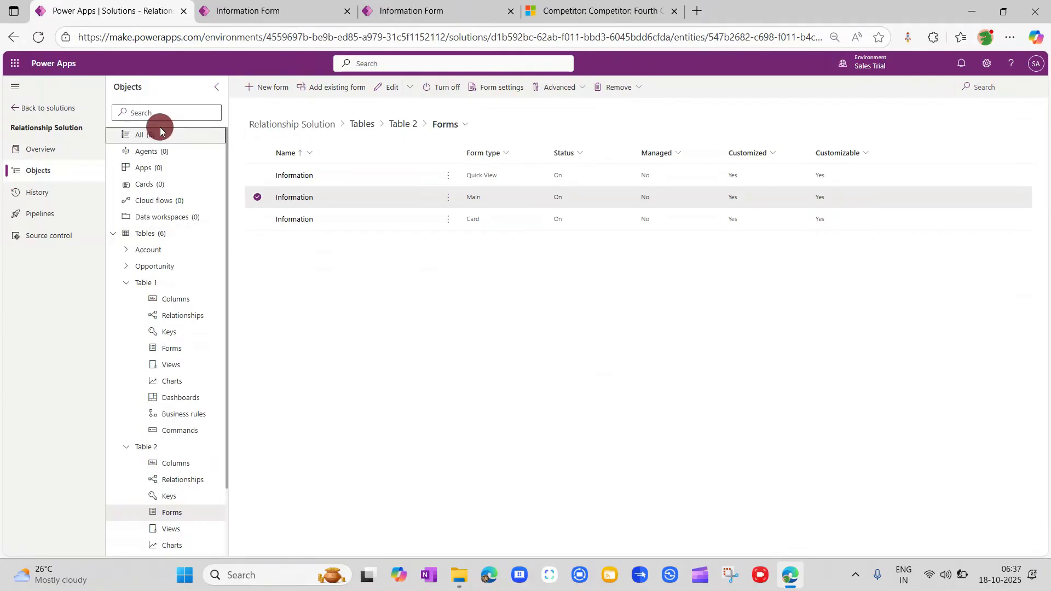
pyautogui.click(273, 88)
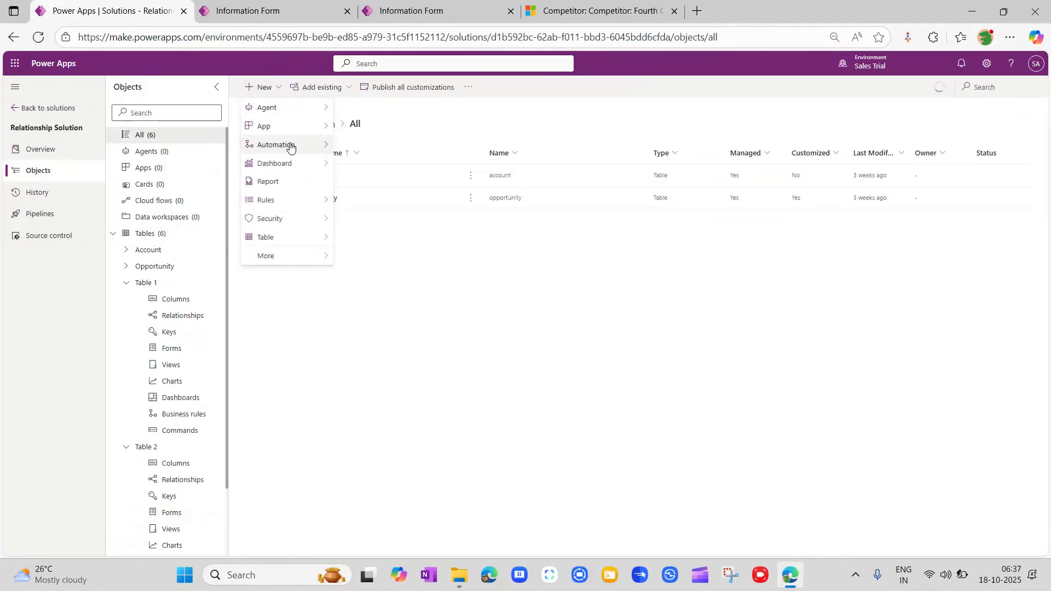
pyautogui.moveTo(294, 132)
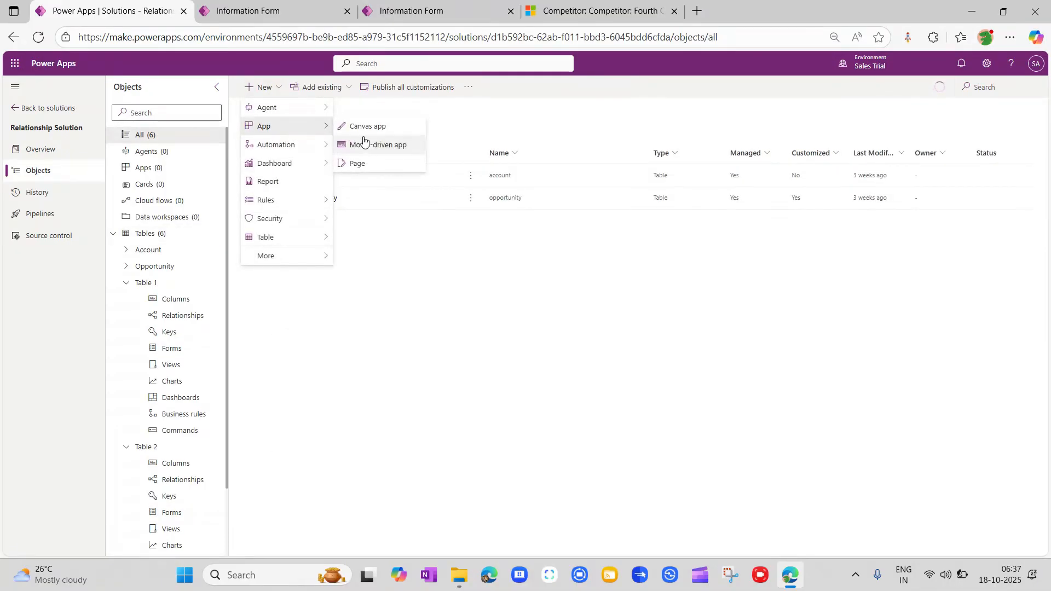
pyautogui.click(364, 145)
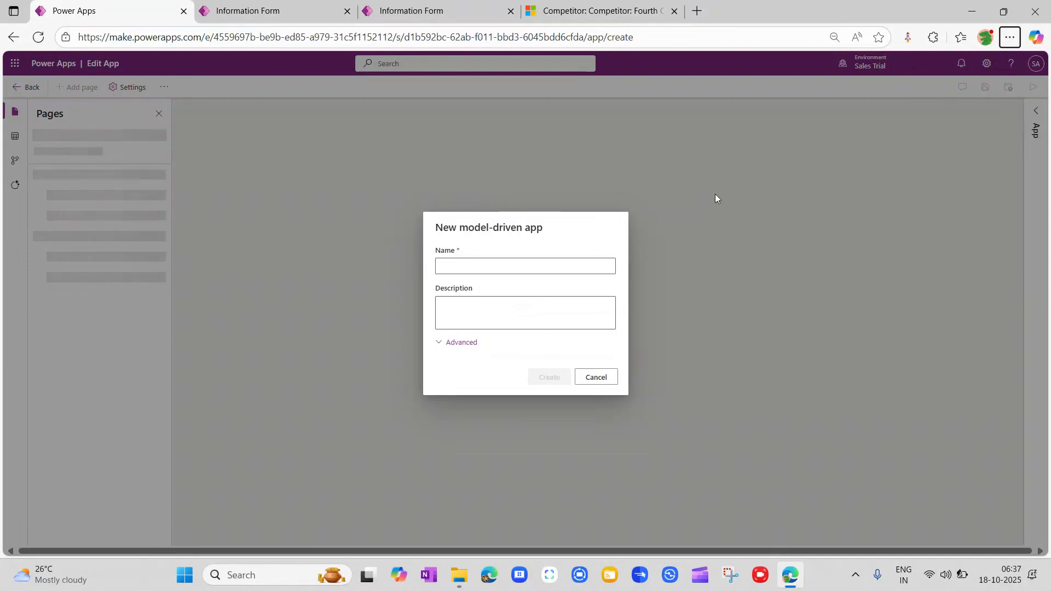
pyautogui.click(526, 267)
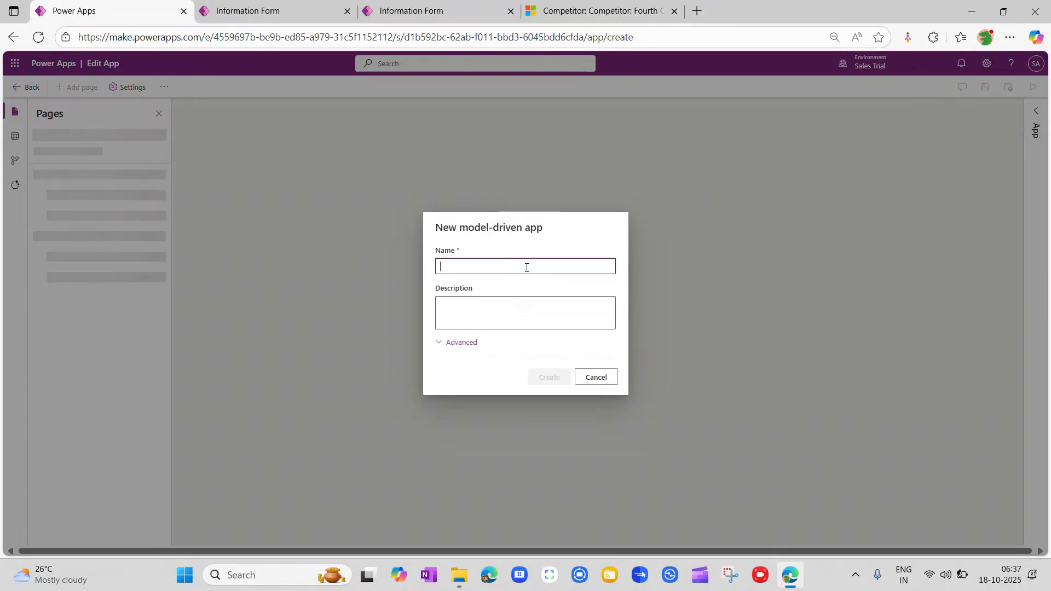
pyautogui.write('Relationship Test App')
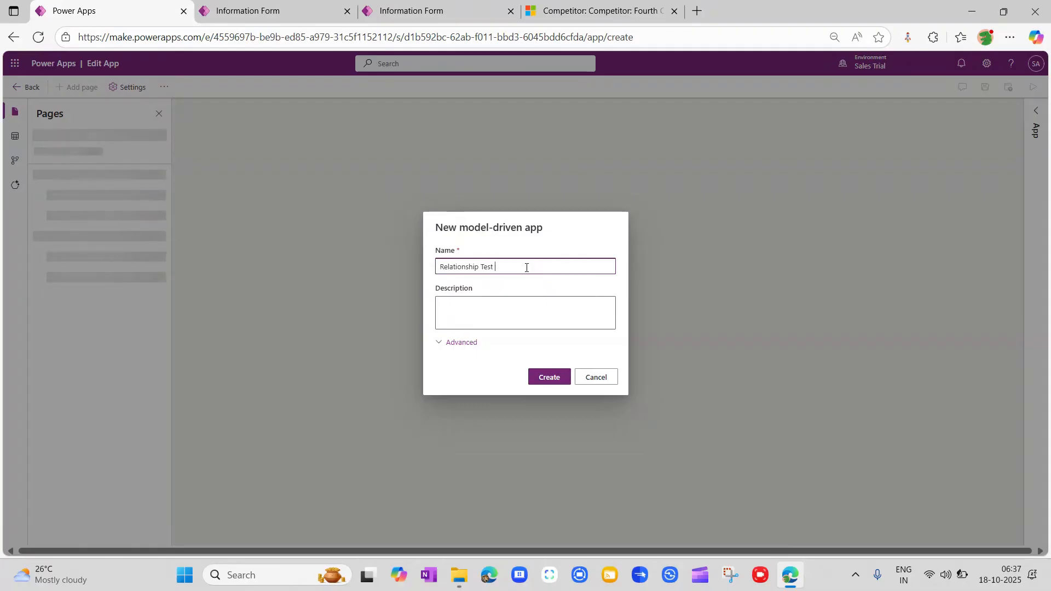
pyautogui.click(551, 378)
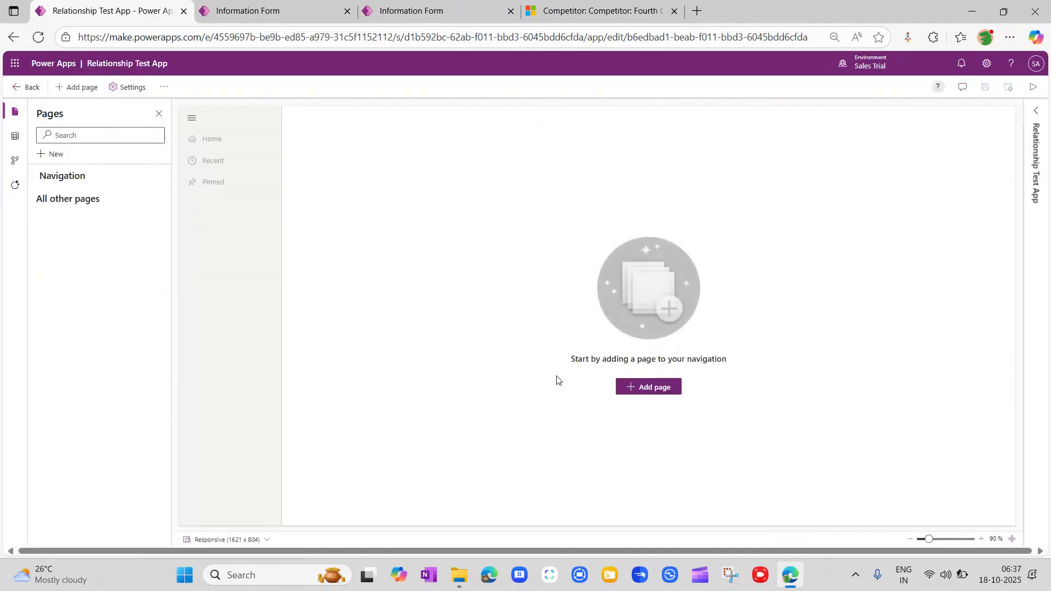
# Add Dataverse table pages for Table 1, Table 2, Table 3 and Table 4 to the app, shown in navigation
pyautogui.click(636, 389)
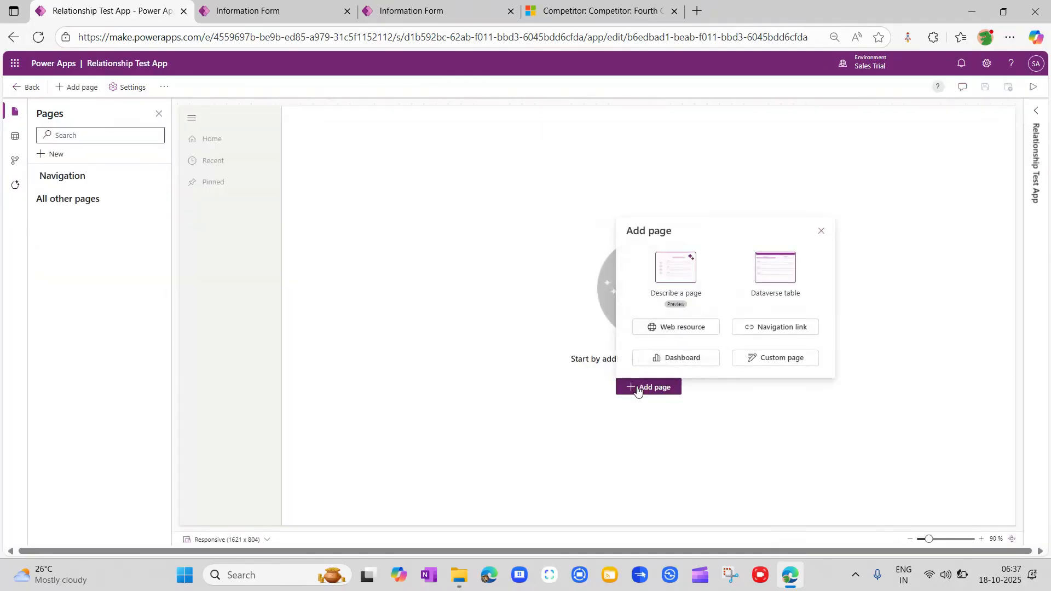
pyautogui.click(775, 280)
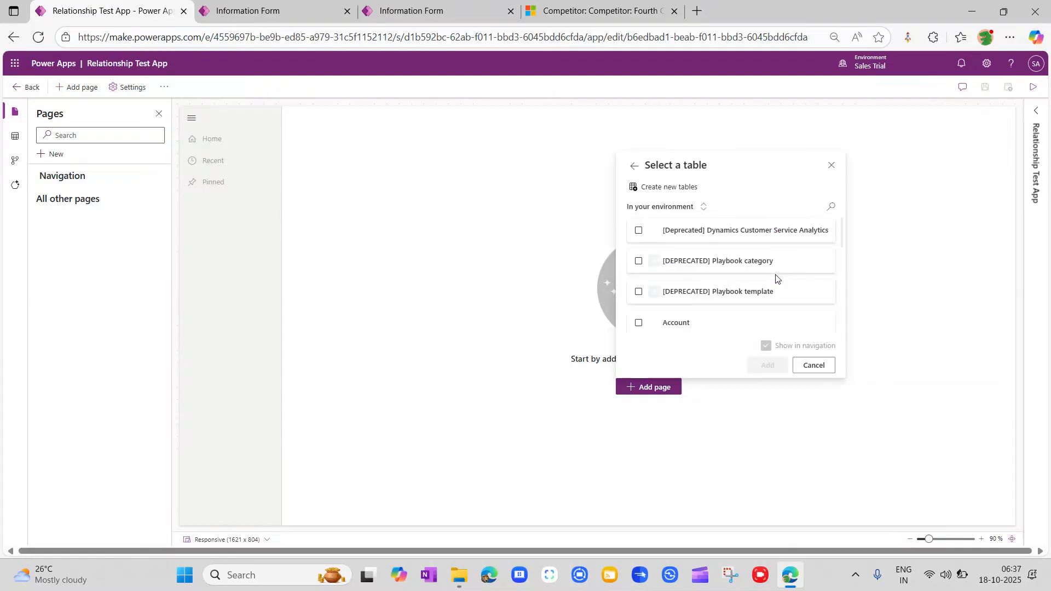
pyautogui.click(831, 207)
pyautogui.write('tab')
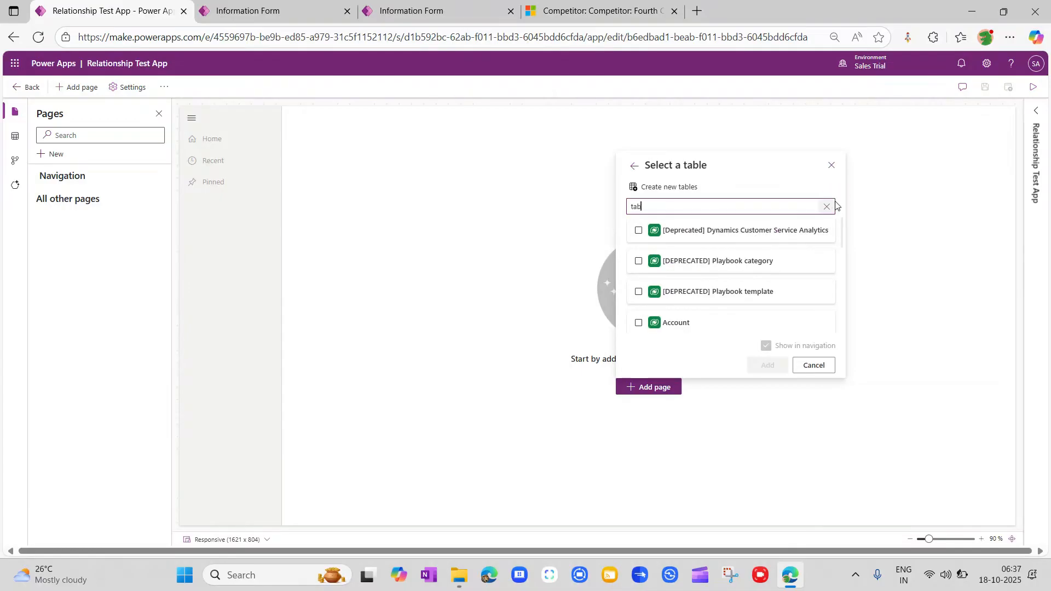
pyautogui.write('le')
pyautogui.click(707, 258)
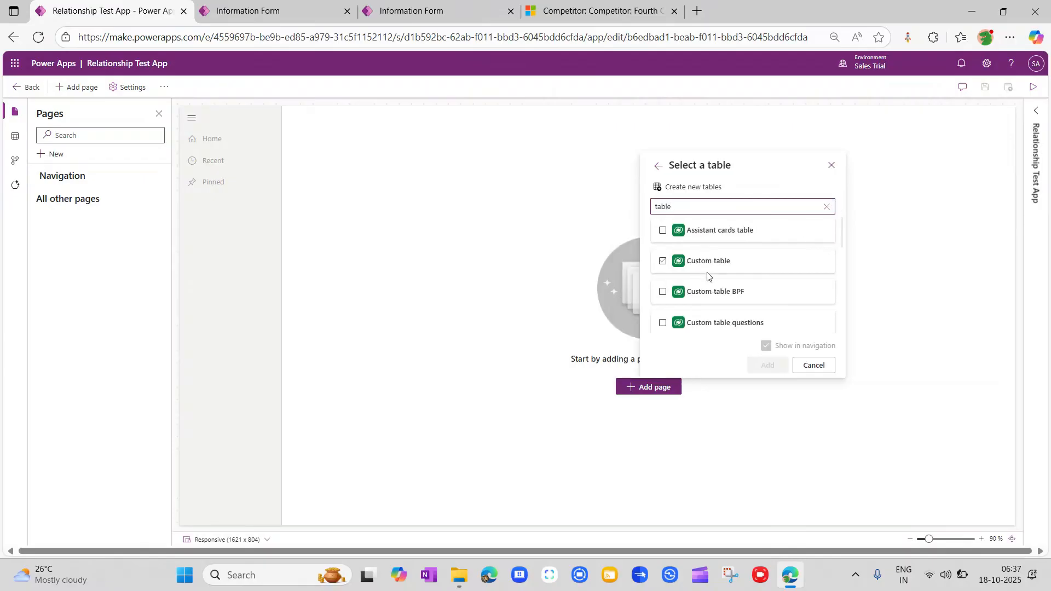
pyautogui.scroll(-5, 707, 275)
pyautogui.click(706, 274)
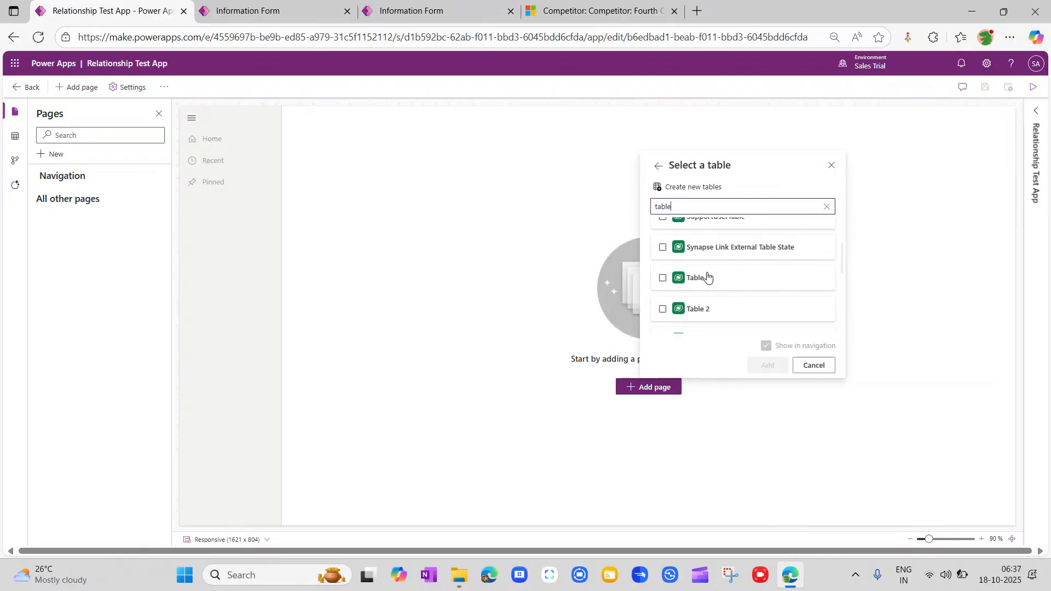
pyautogui.click(664, 276)
pyautogui.click(663, 310)
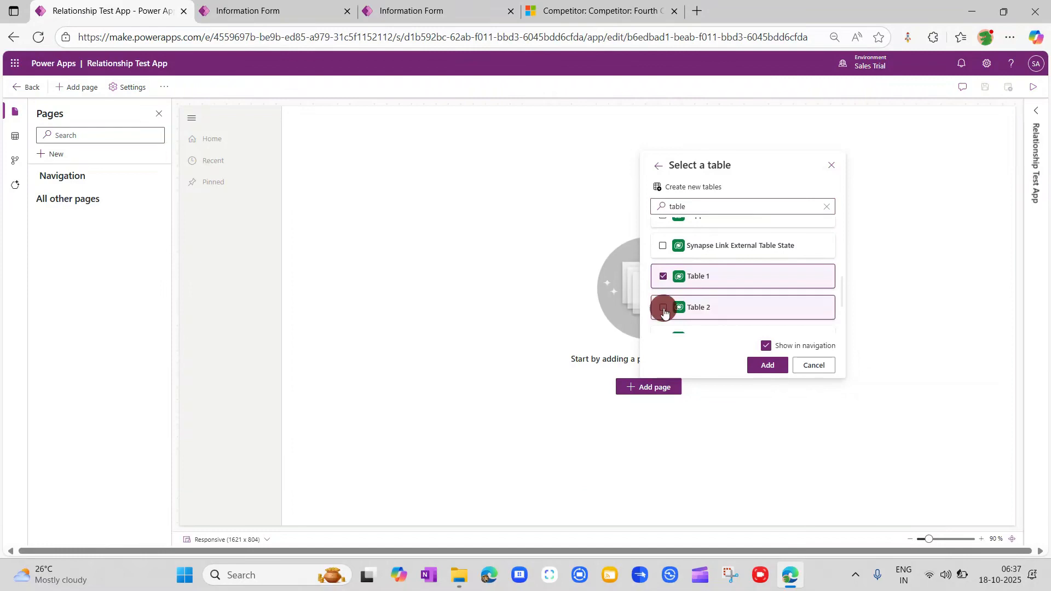
pyautogui.scroll(-2, 664, 312)
pyautogui.click(663, 273)
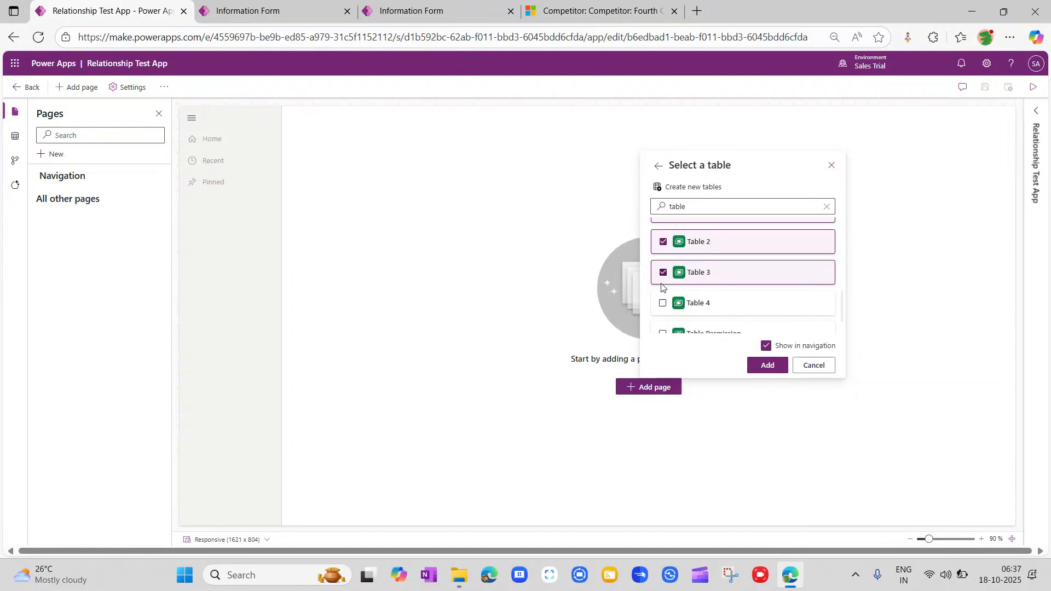
pyautogui.click(663, 303)
pyautogui.click(761, 369)
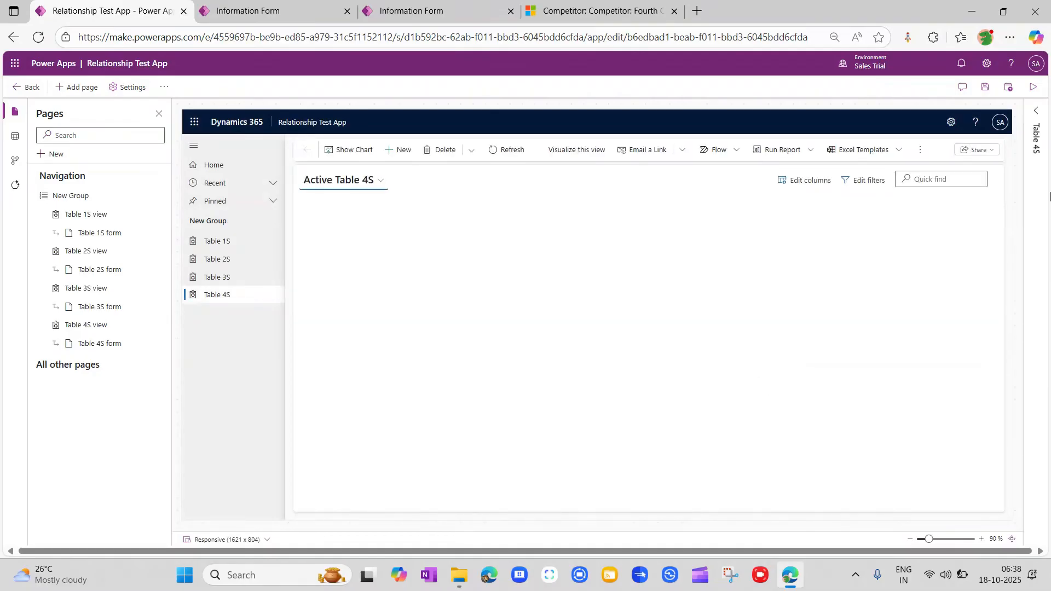
# Save and publish the app, run it, and close the two leftover Information Form browser tabs
pyautogui.click(1009, 91)
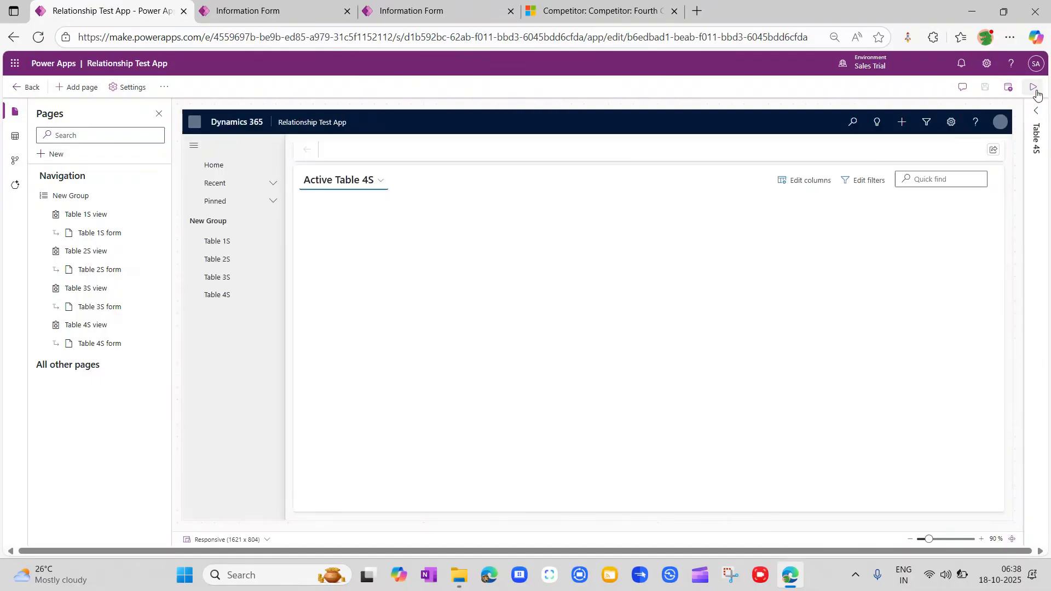
pyautogui.click(1036, 92)
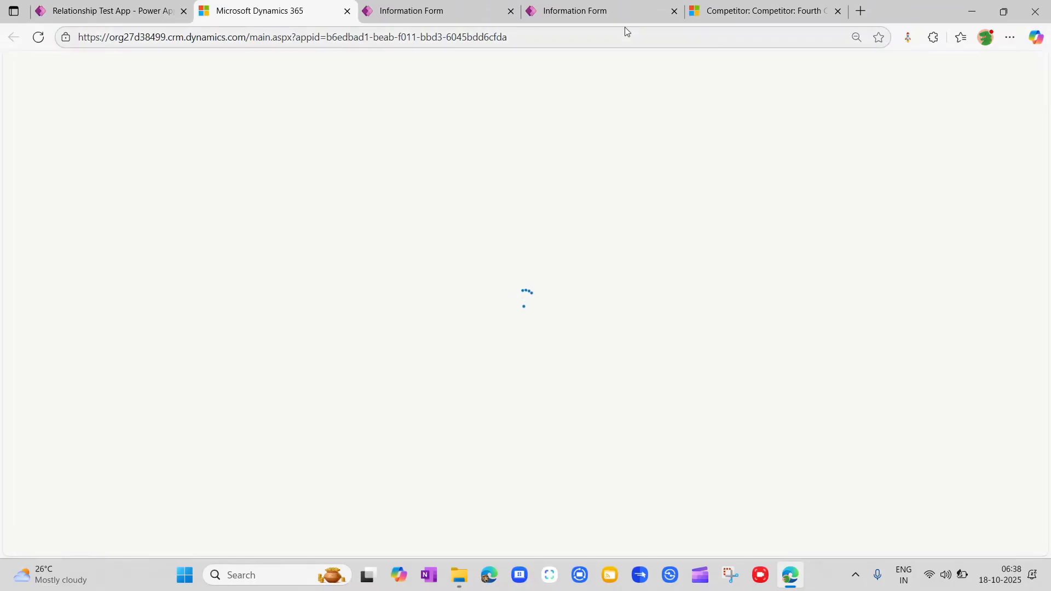
pyautogui.click(506, 12)
pyautogui.click(504, 11)
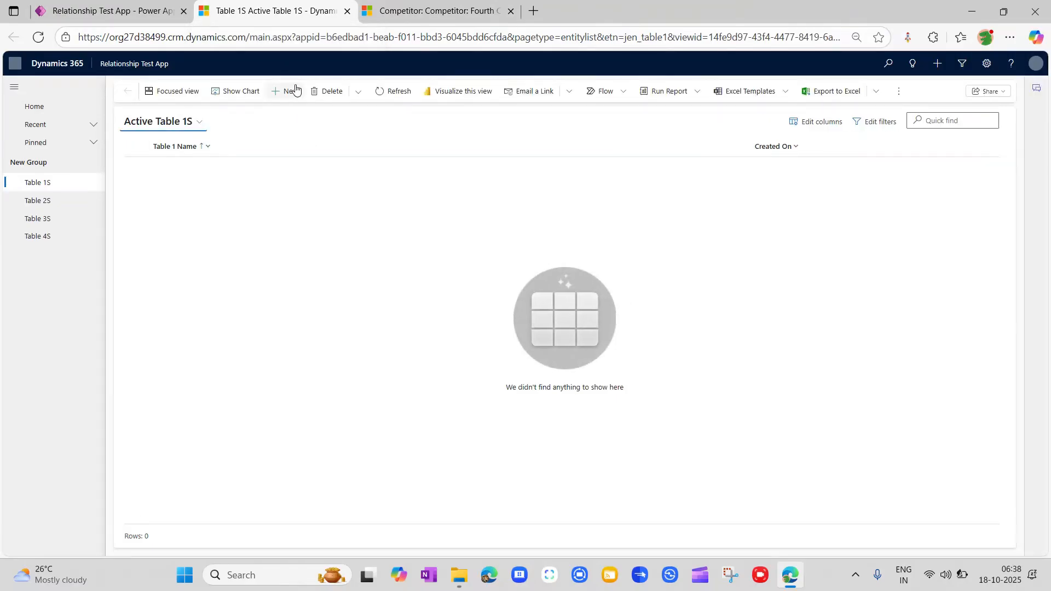
# Create a Table 1 record named "Table 1 record 1" and save it
pyautogui.click(292, 91)
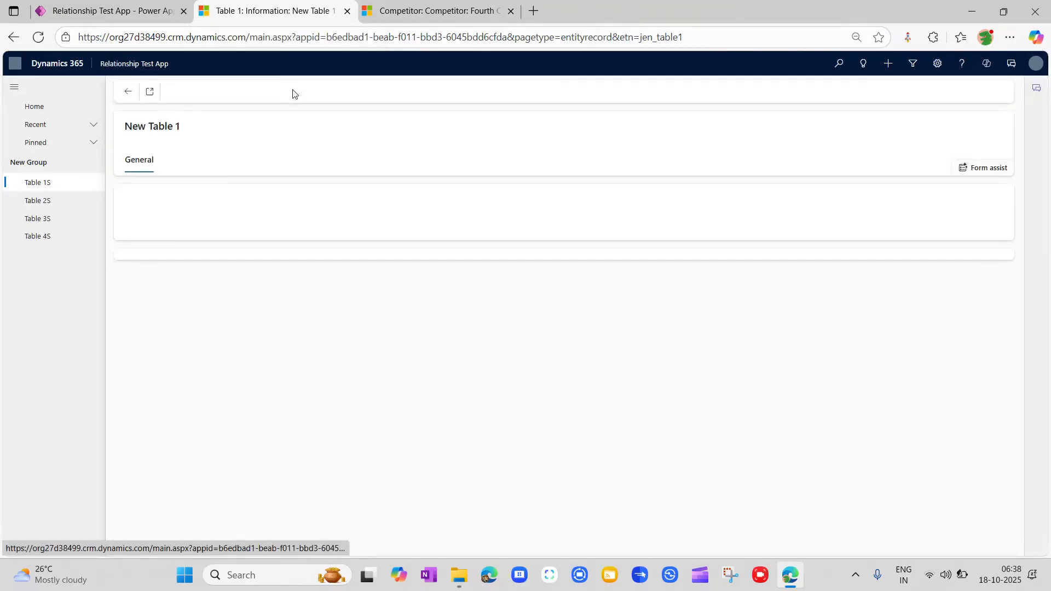
pyautogui.click(249, 202)
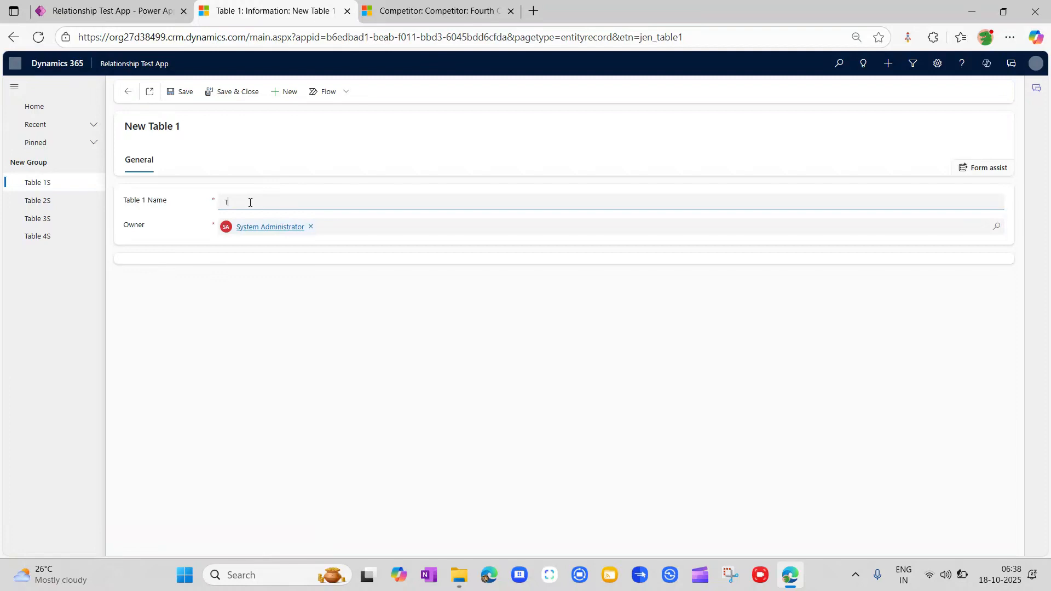
pyautogui.write('able 1')
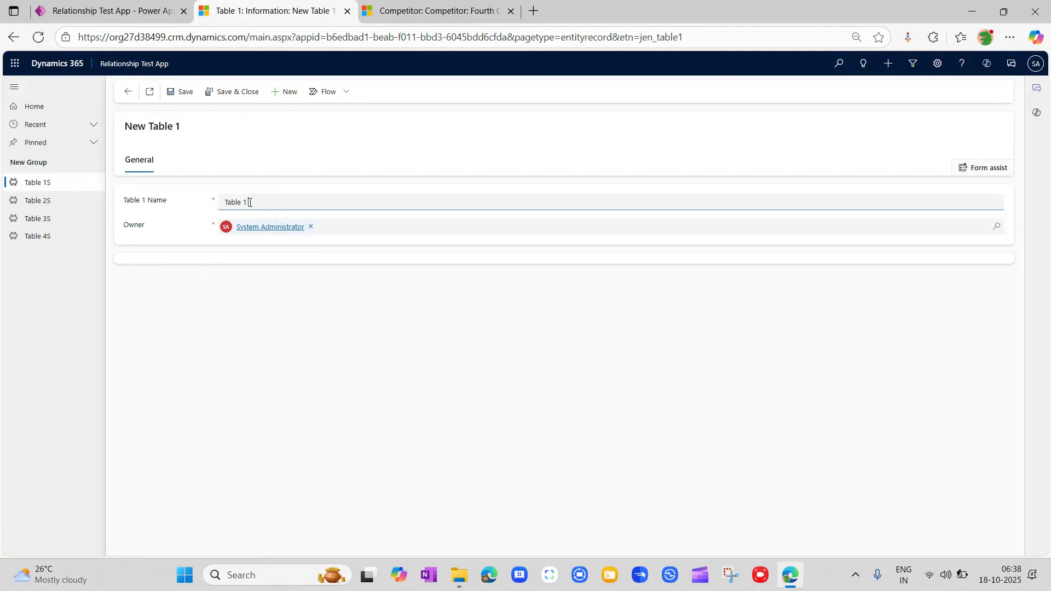
pyautogui.write(' re')
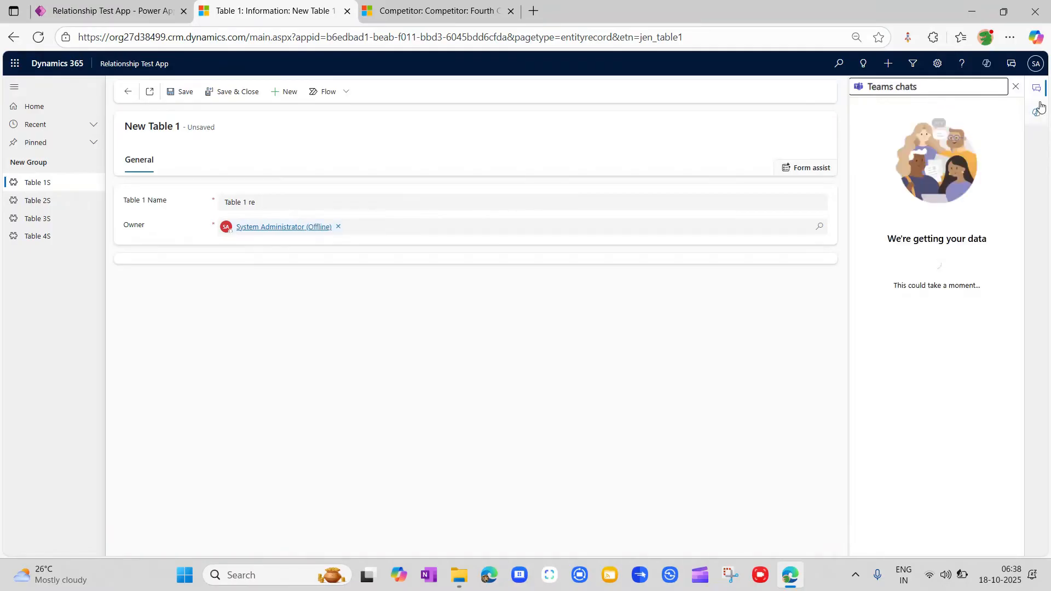
pyautogui.click(1035, 87)
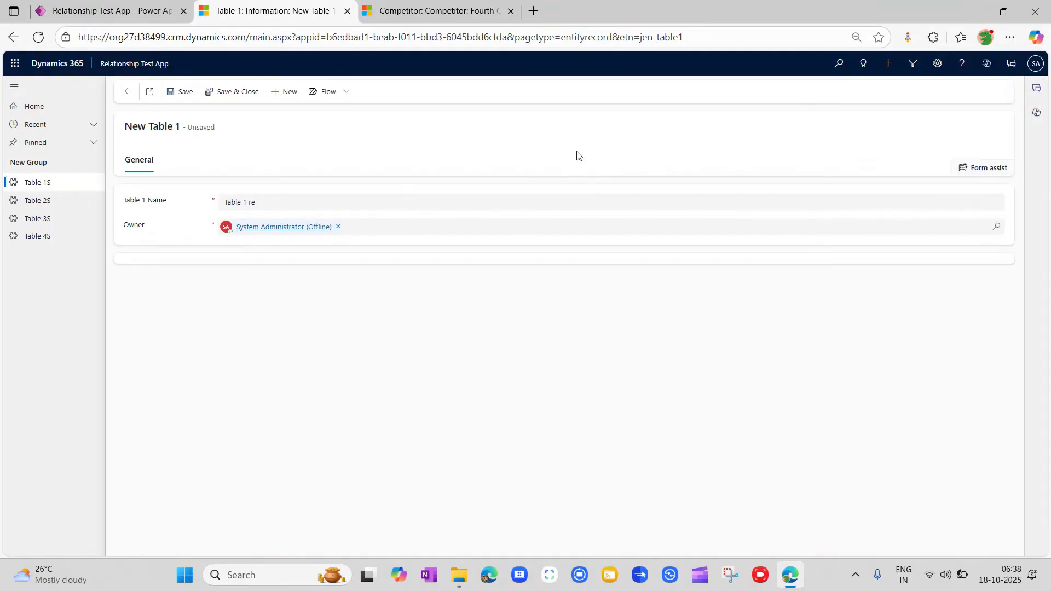
pyautogui.click(297, 205)
pyautogui.write('cord 1')
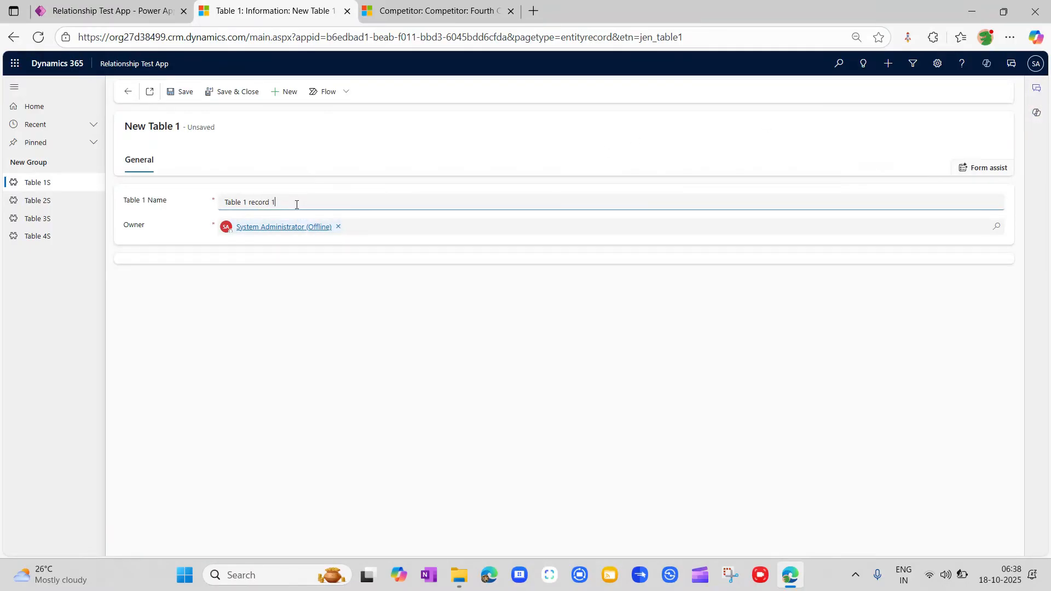
pyautogui.click(182, 94)
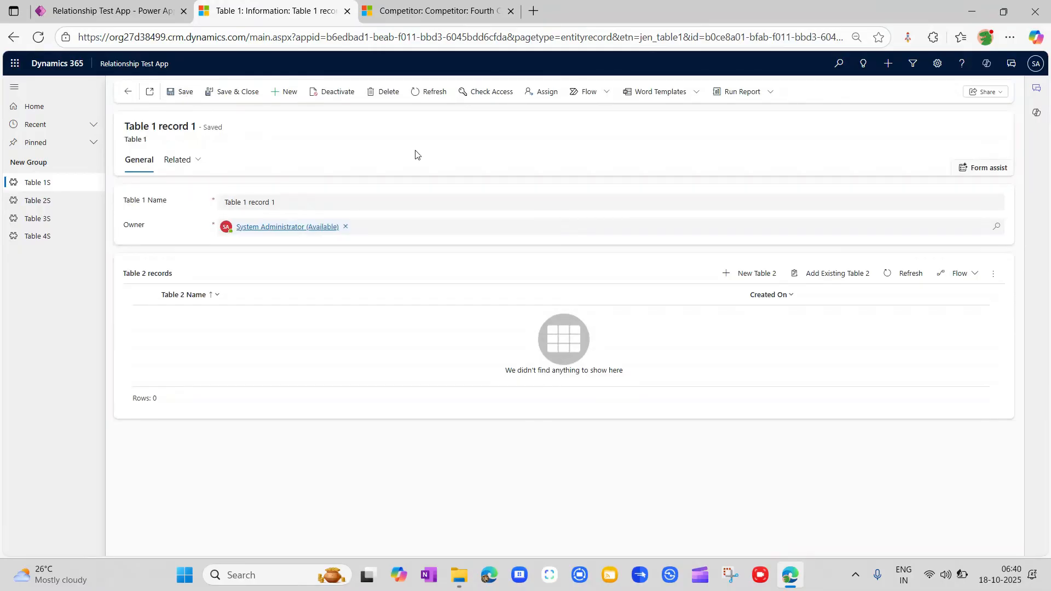
# Create a related Table 2 record named "Table 2 record 1" from the Table 2 records subgrid, then save and close it
pyautogui.click(732, 273)
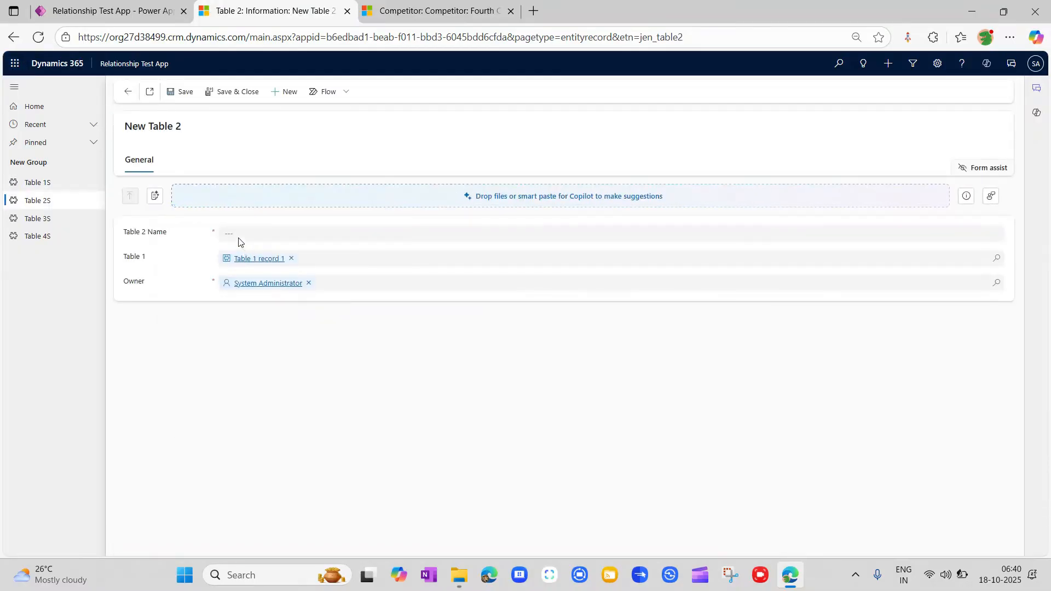
pyautogui.click(321, 230)
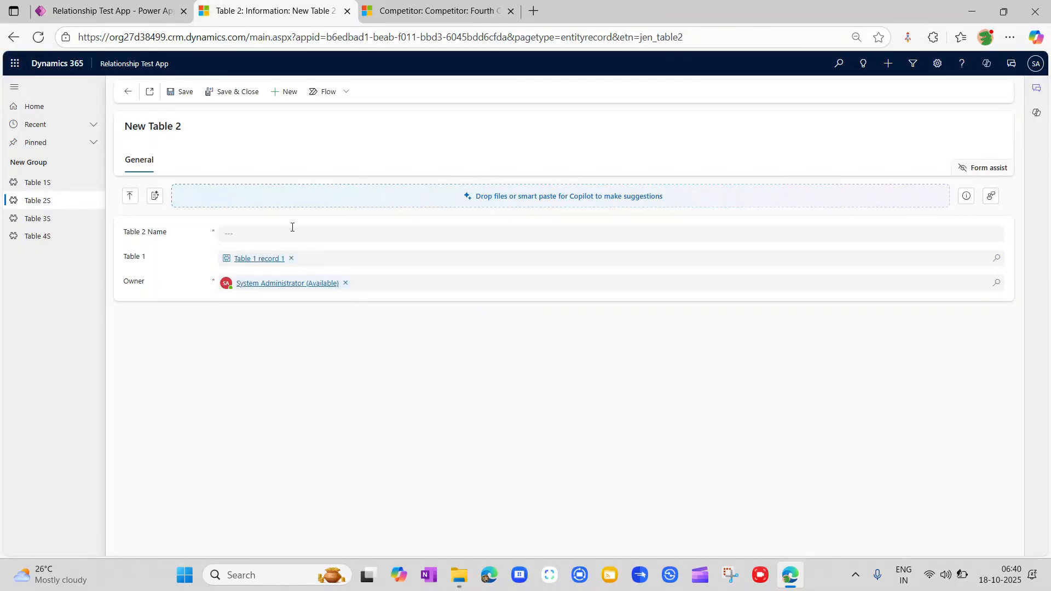
pyautogui.click(285, 232)
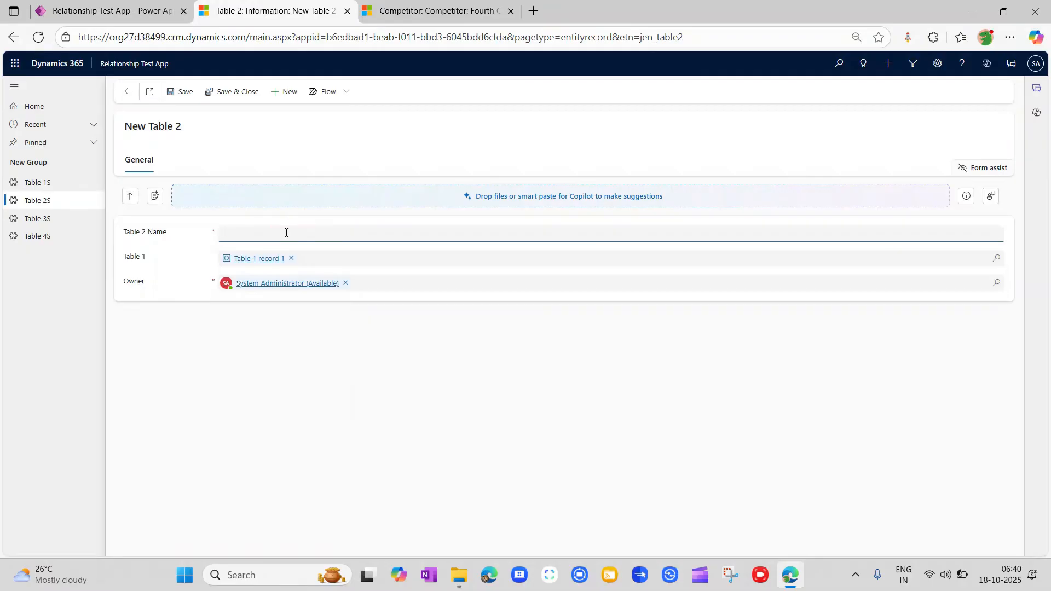
pyautogui.write('Table 2 record 1')
pyautogui.click(225, 89)
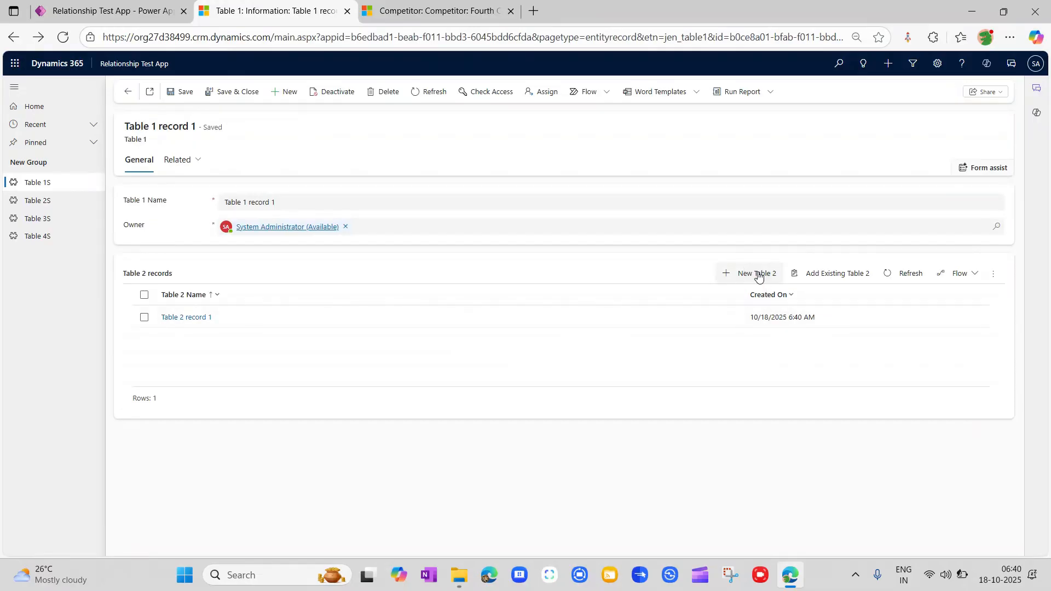
# Add a second related Table 2 record named "Table 2 record 2" from the subgrid, then save and close it
pyautogui.click(757, 273)
pyautogui.click(425, 234)
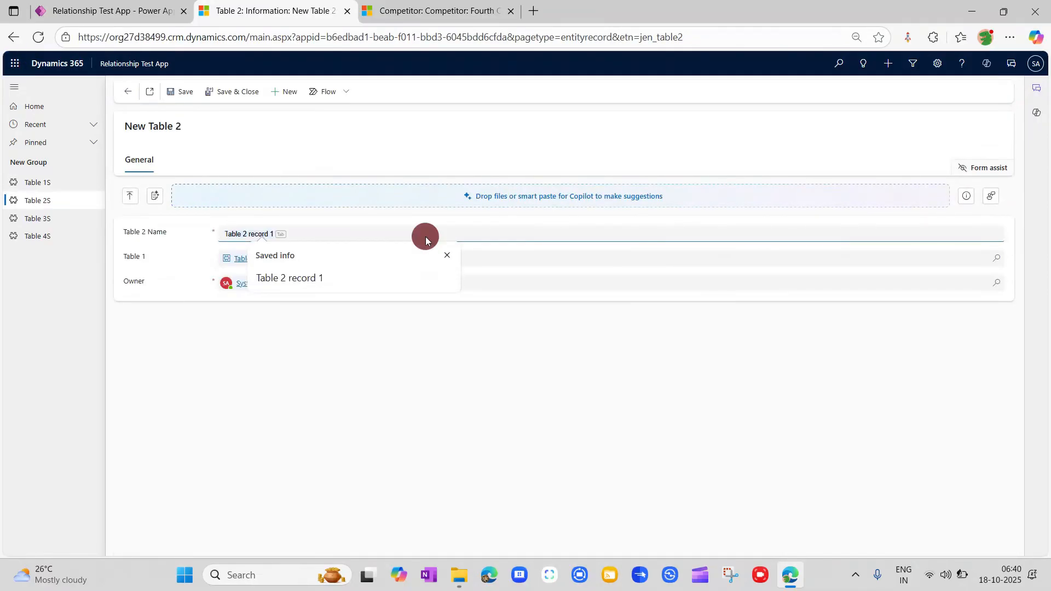
pyautogui.click(447, 255)
pyautogui.write('Tab')
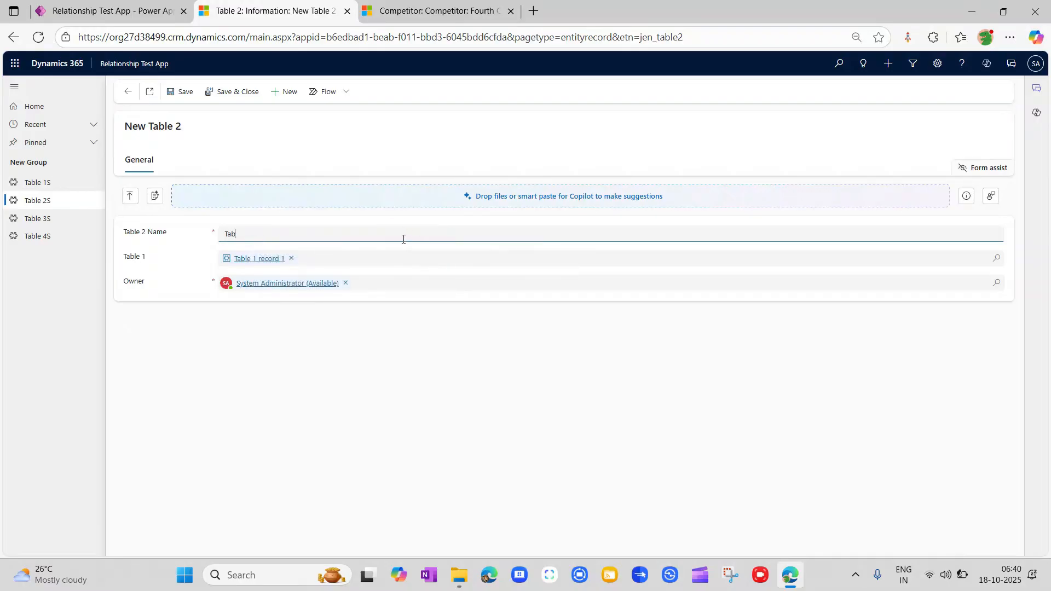
pyautogui.write('le 2 record 2')
pyautogui.click(238, 94)
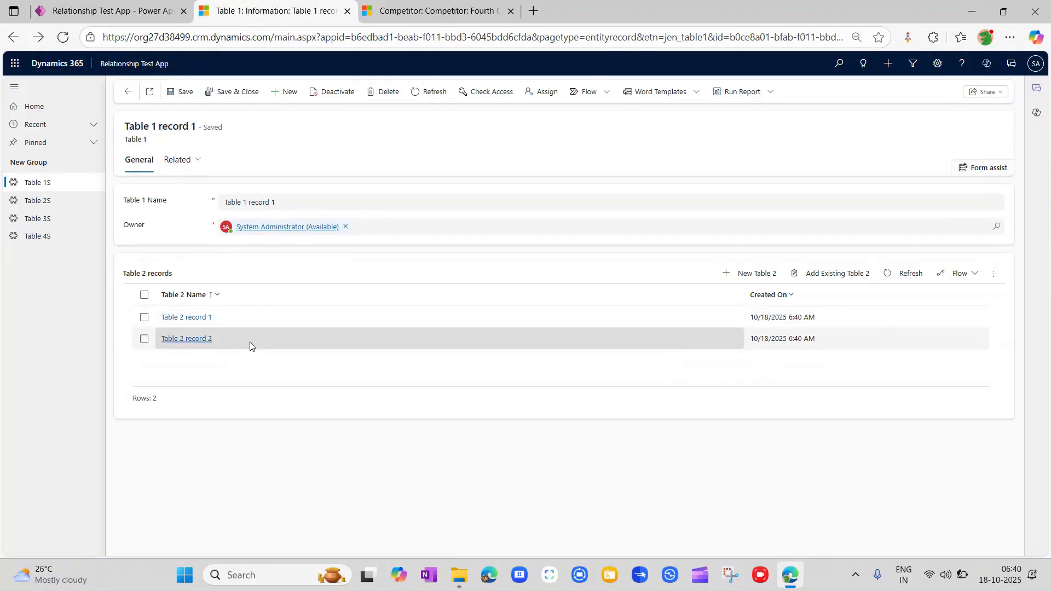
# Open Table 2 record 1 and Table 2 record 2 in turn to check their Table 1 lookup
pyautogui.click(189, 320)
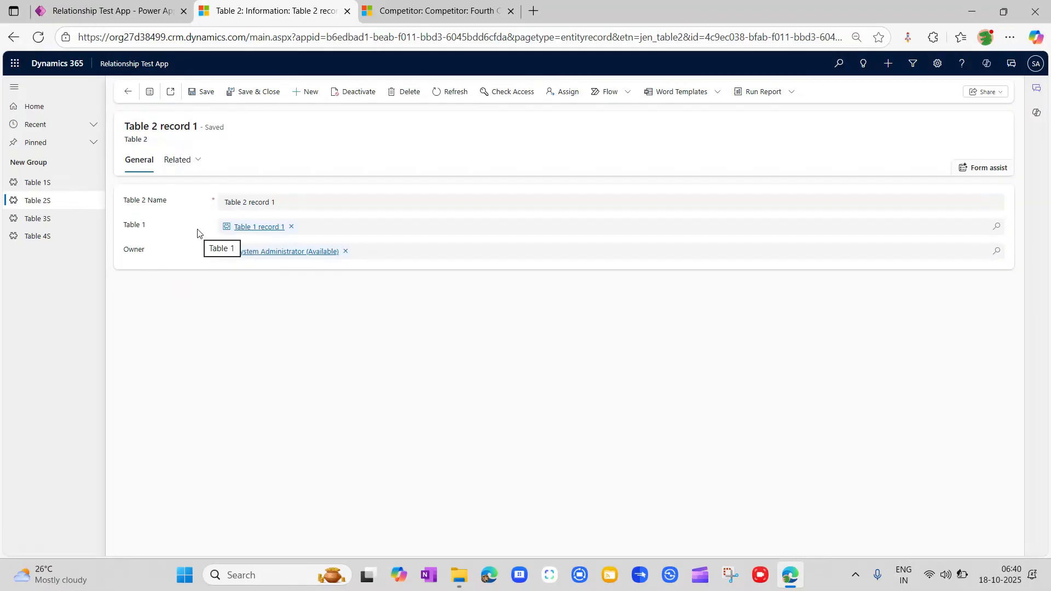
pyautogui.click(129, 93)
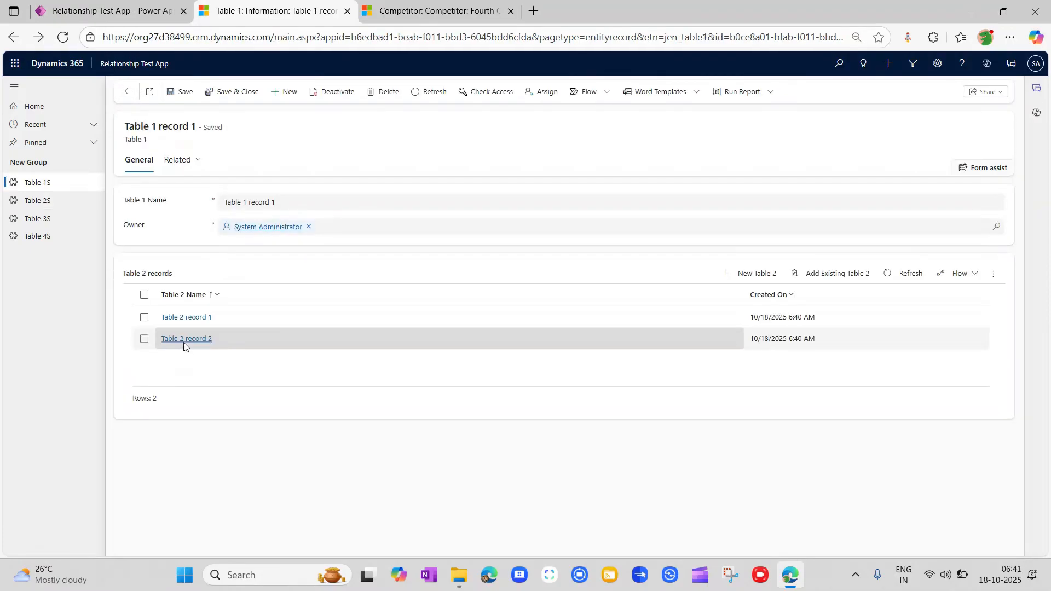
pyautogui.click(184, 341)
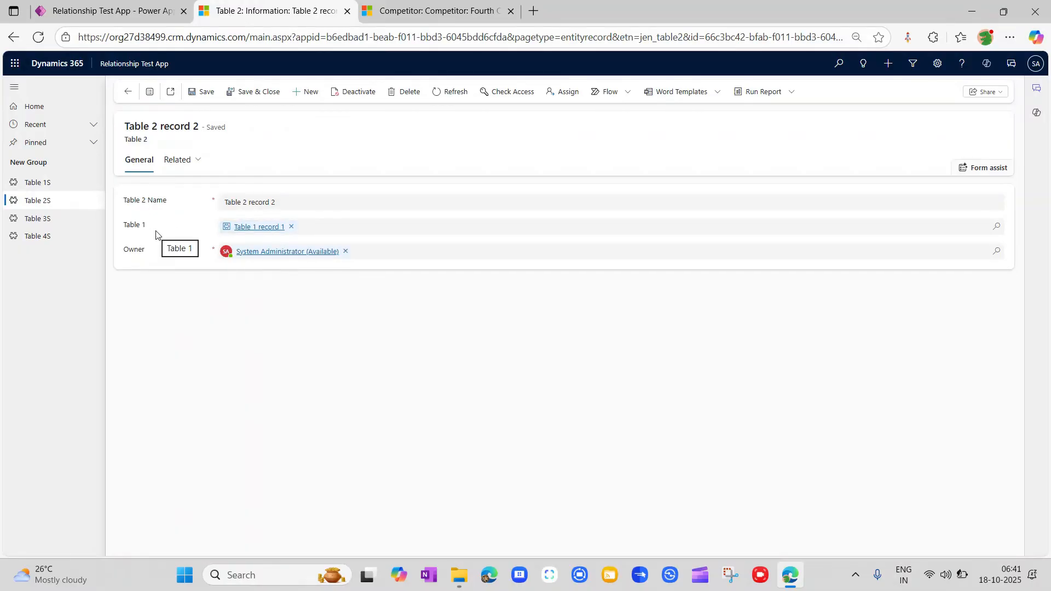
# Leave the app designer for Relationship Solution and open Table 3's relationships
pyautogui.click(90, 10)
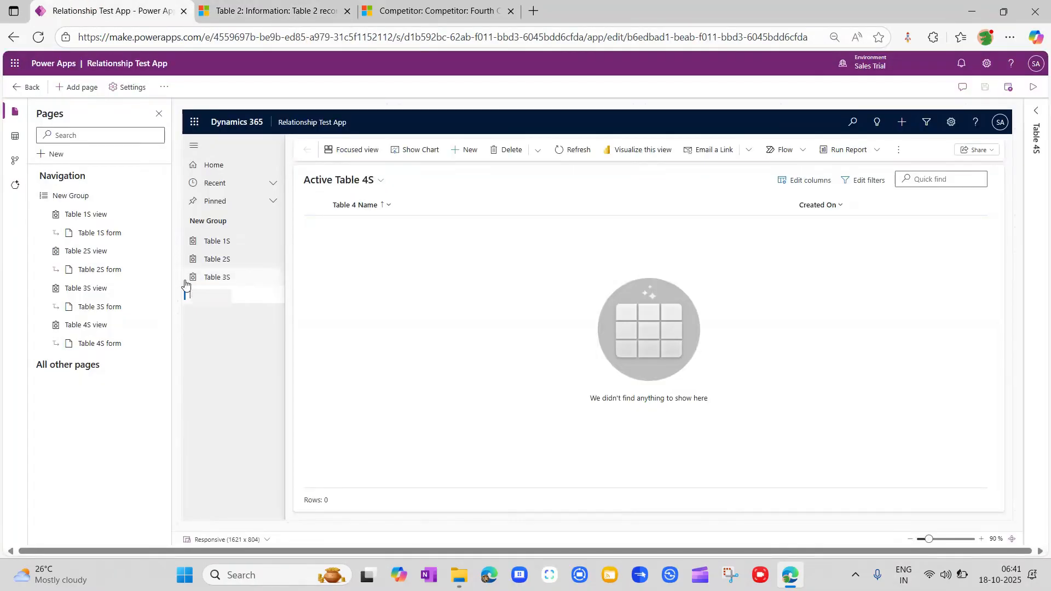
pyautogui.click(23, 87)
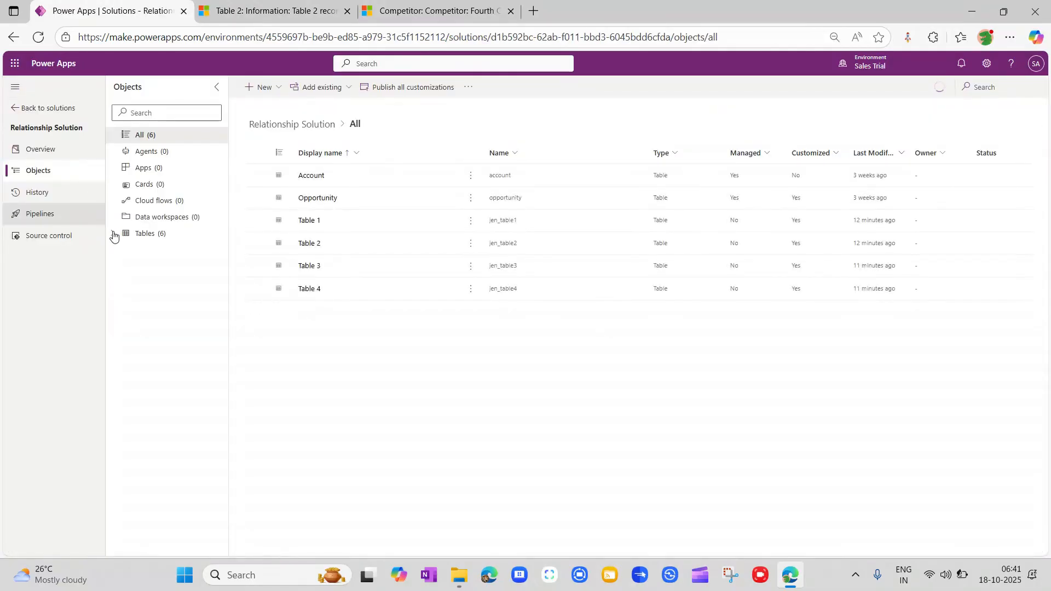
pyautogui.click(114, 235)
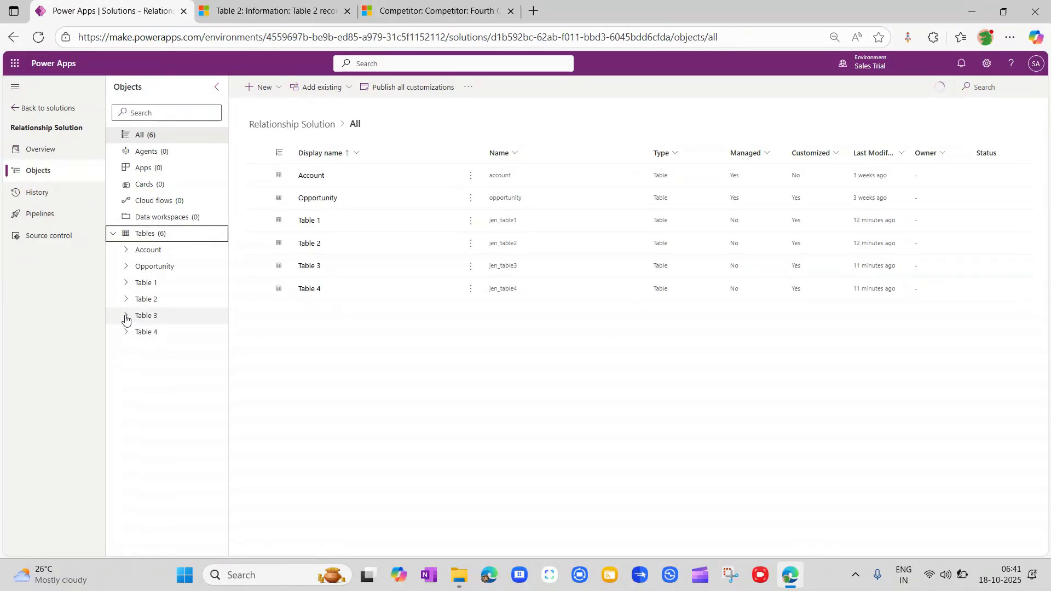
pyautogui.click(125, 316)
pyautogui.click(188, 357)
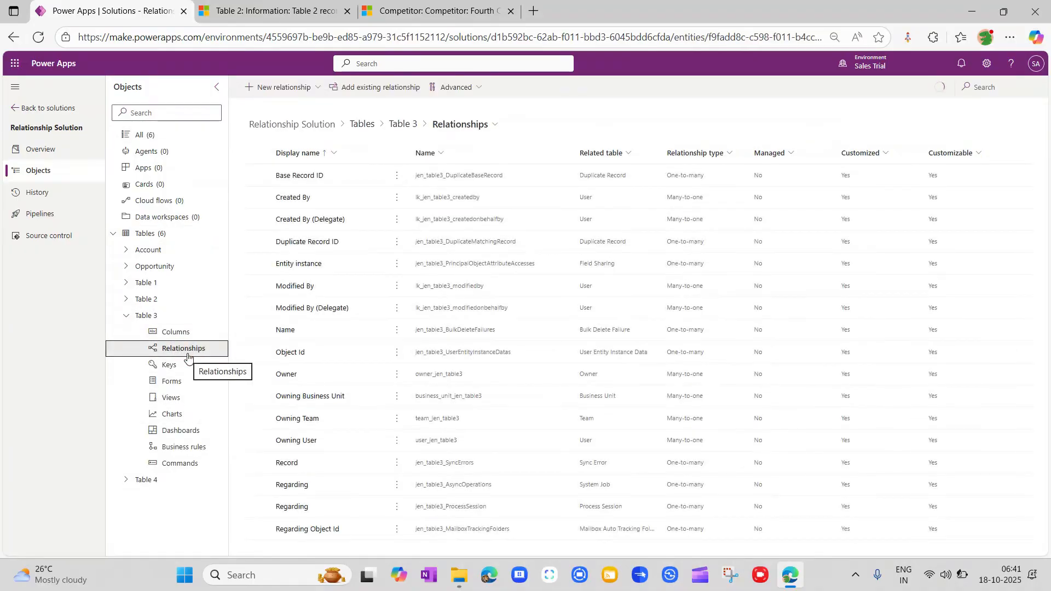
# Create a many-to-many relationship from Table 3 to Table 4, keeping the default relationship name and relationship table name
pyautogui.click(305, 89)
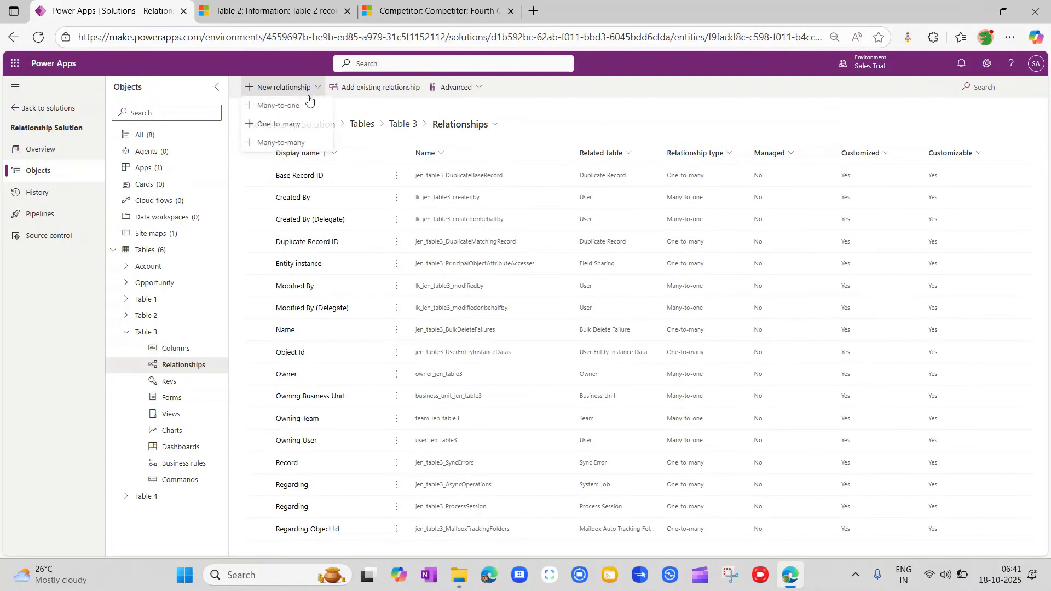
pyautogui.click(297, 145)
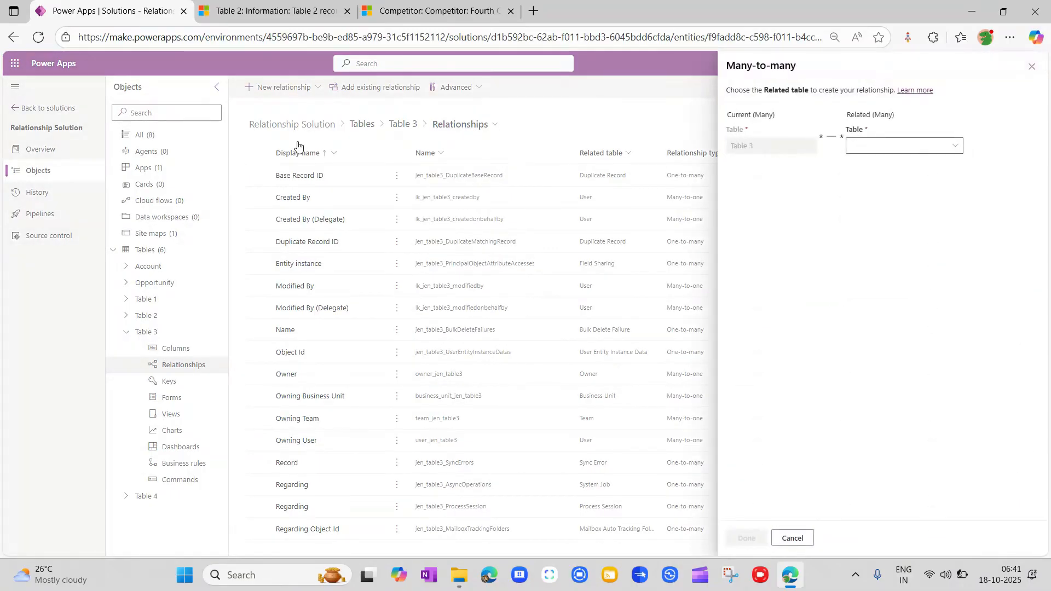
pyautogui.click(957, 145)
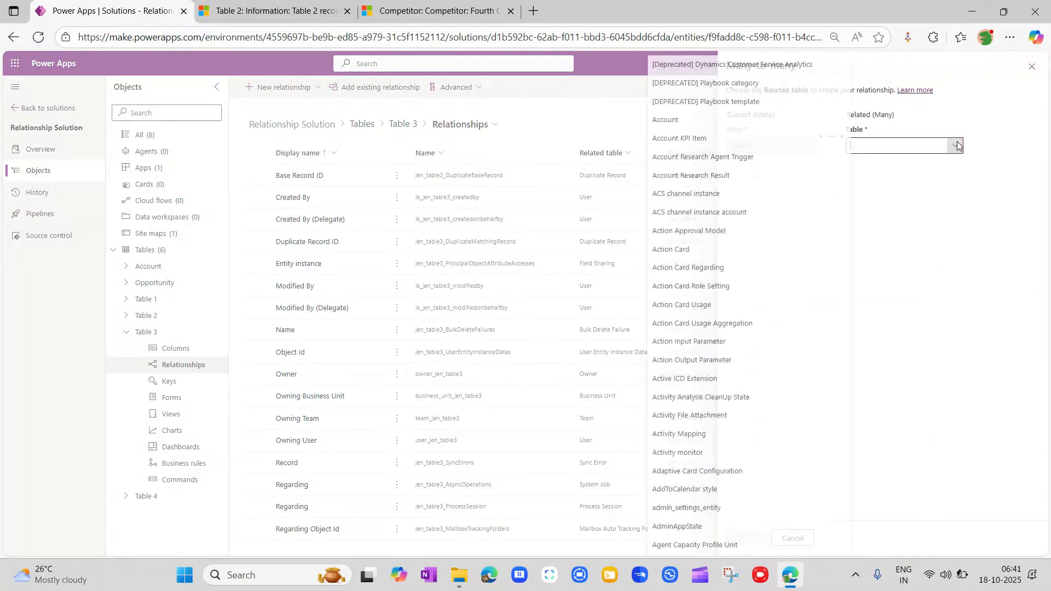
pyautogui.write('table 4')
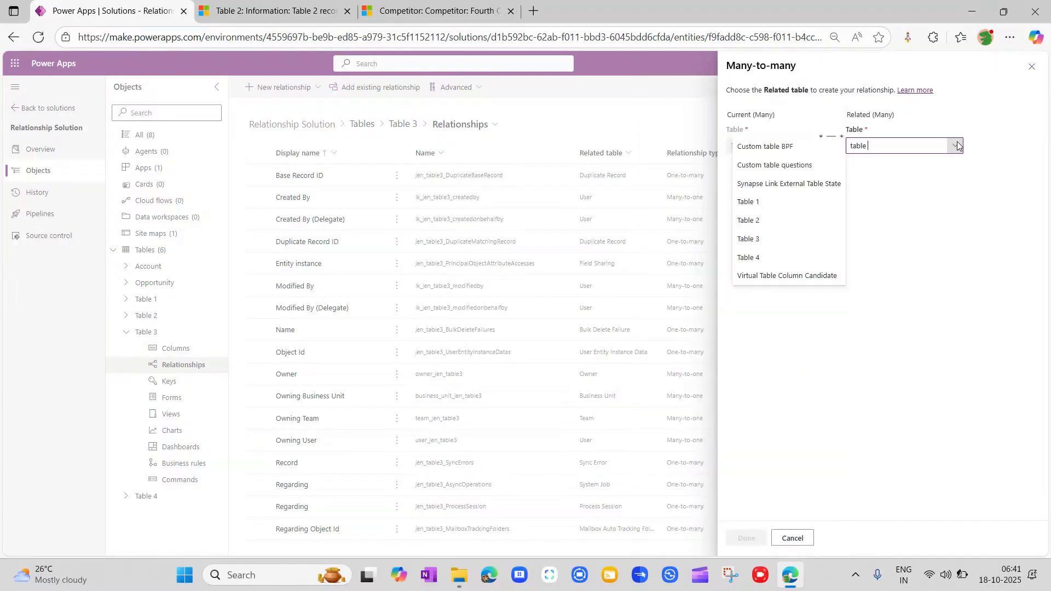
pyautogui.press('Return')
pyautogui.click(824, 147)
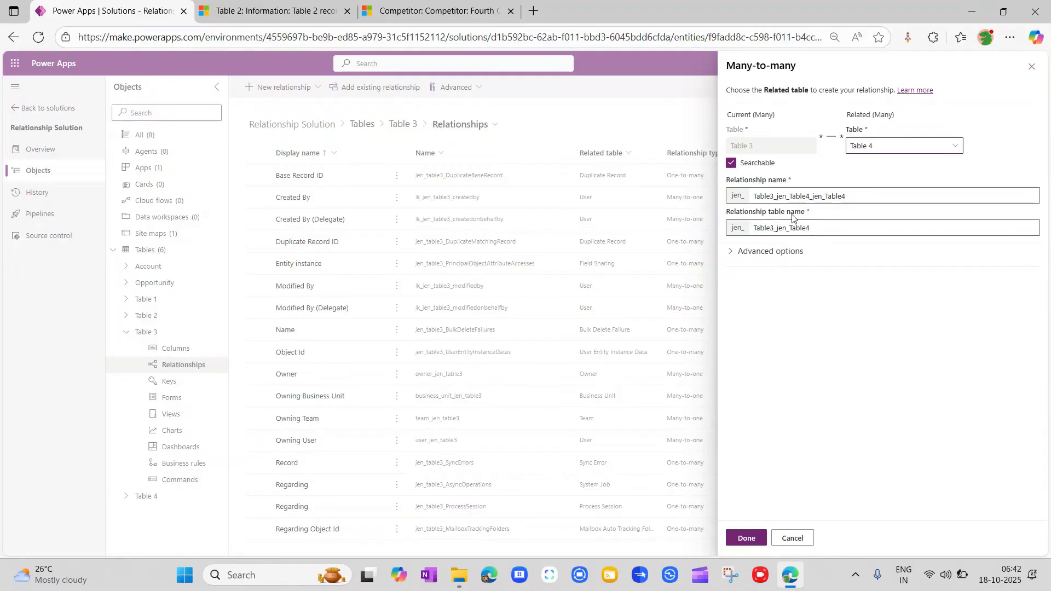
pyautogui.click(747, 538)
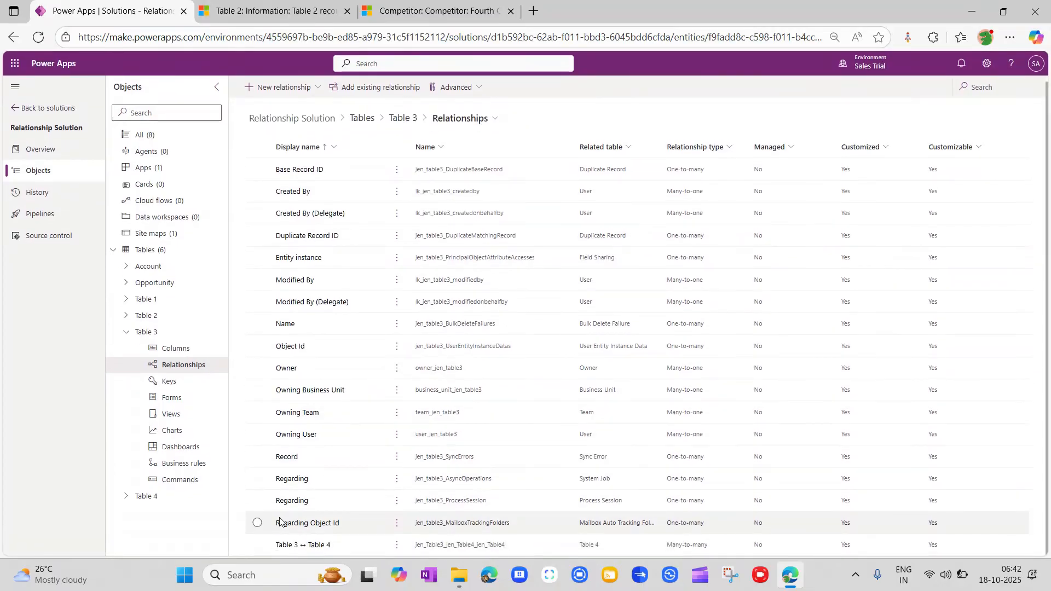
# Check the Table 3–Table 4 many-to-many relationship in the relationship lists of both Table 3 and Table 4
pyautogui.click(258, 544)
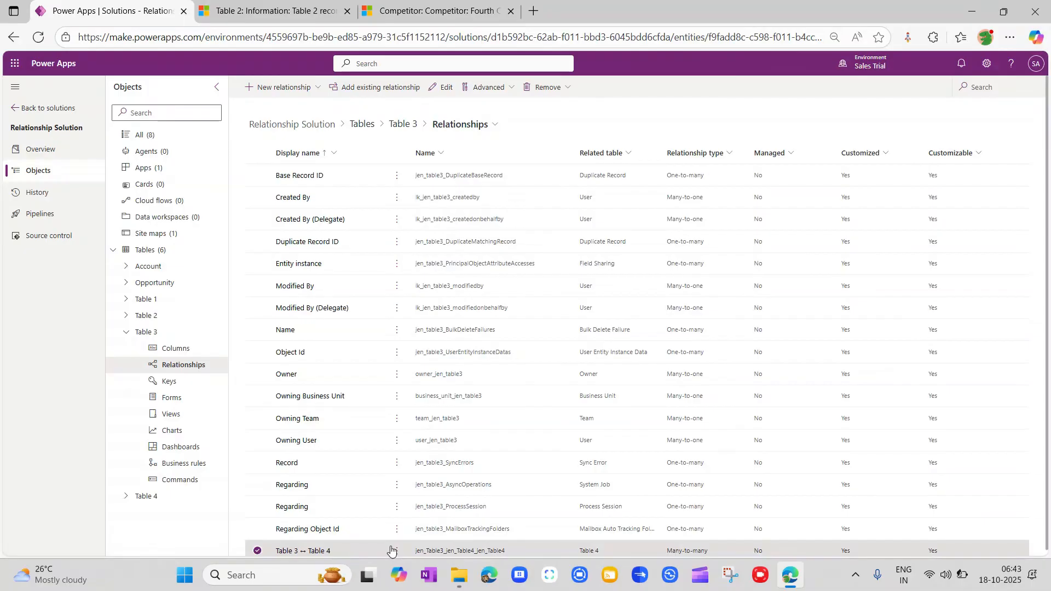
pyautogui.click(127, 498)
pyautogui.scroll(-2, 128, 501)
pyautogui.click(184, 433)
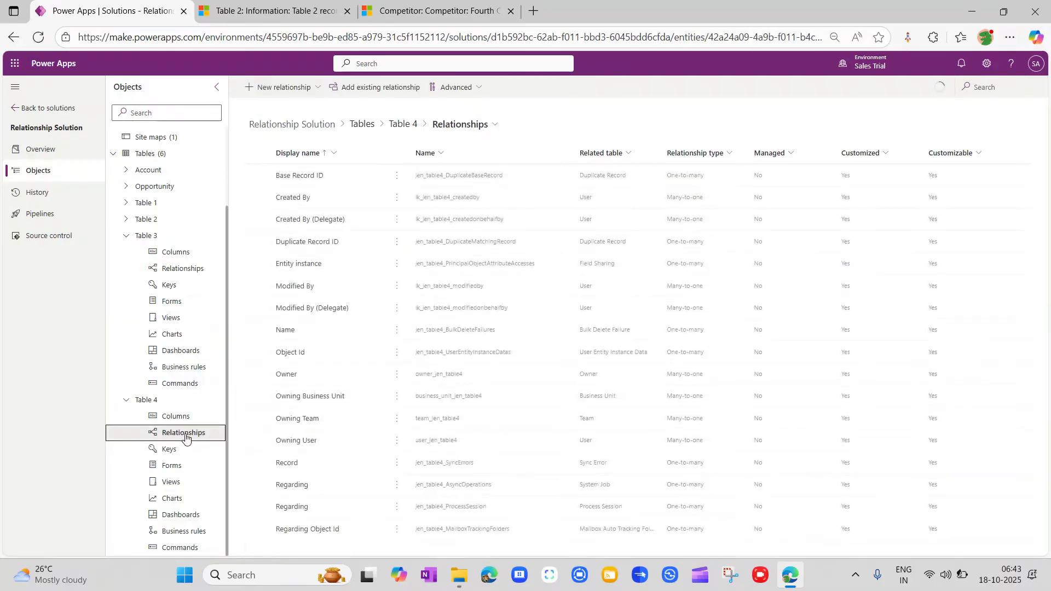
pyautogui.scroll(-2, 365, 448)
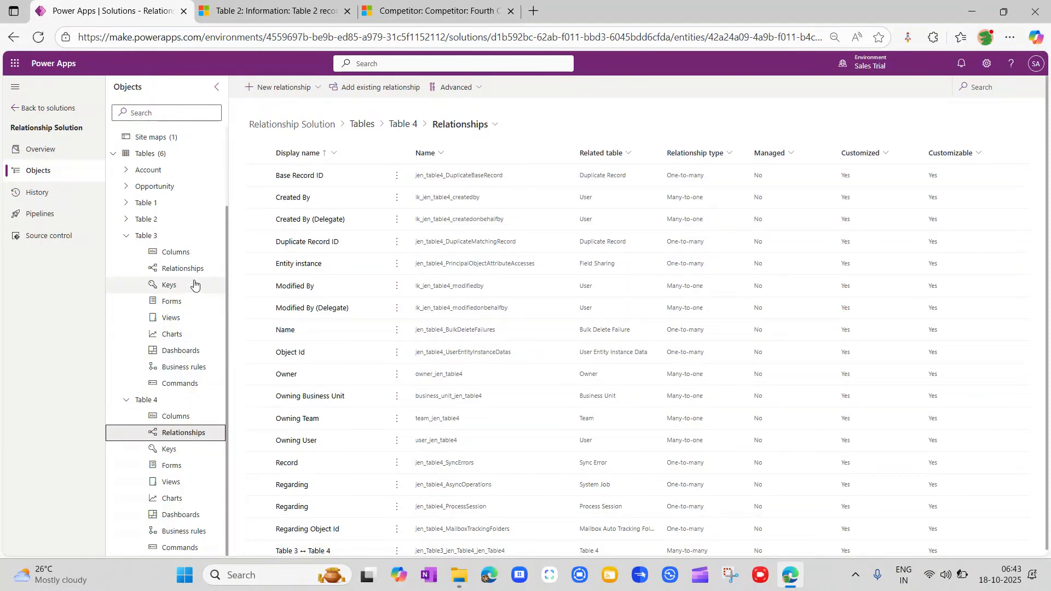
# Open Table 3's Quick View Information form for editing in a new tab, then return to the solution's forms list
pyautogui.click(179, 301)
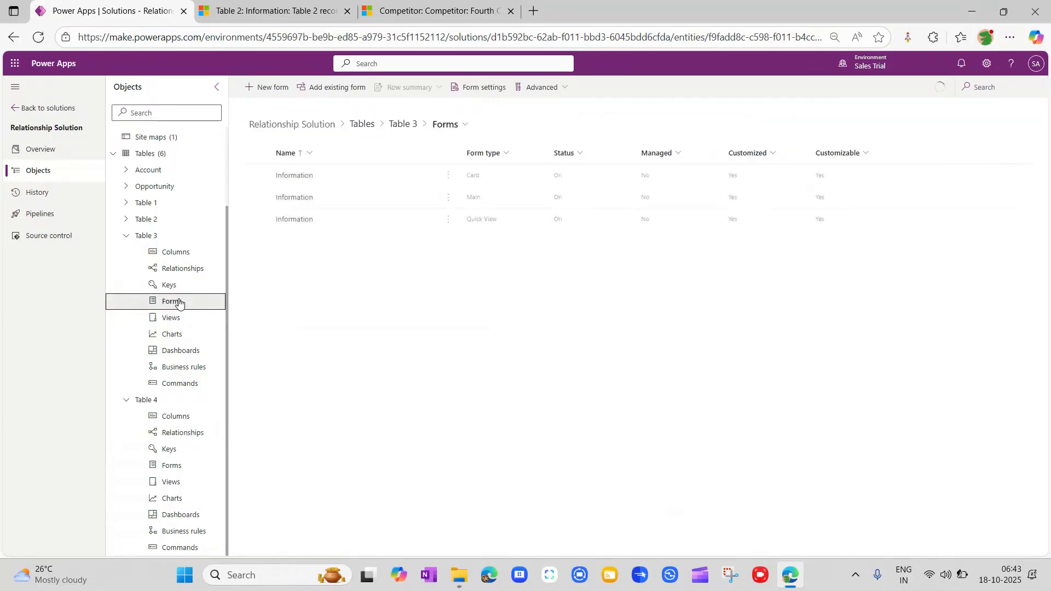
pyautogui.click(448, 220)
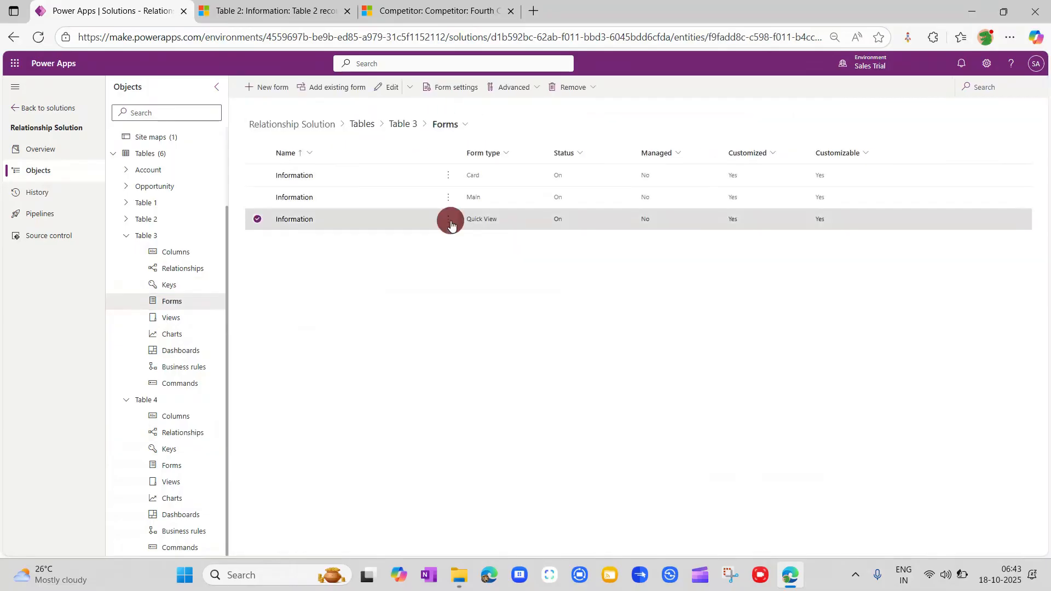
pyautogui.moveTo(522, 241)
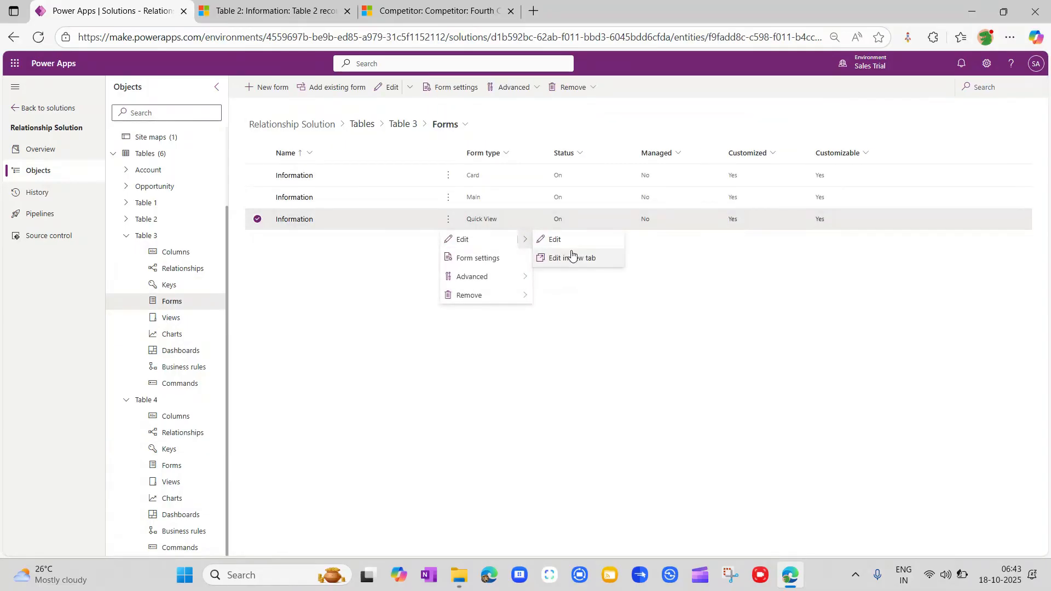
pyautogui.click(572, 257)
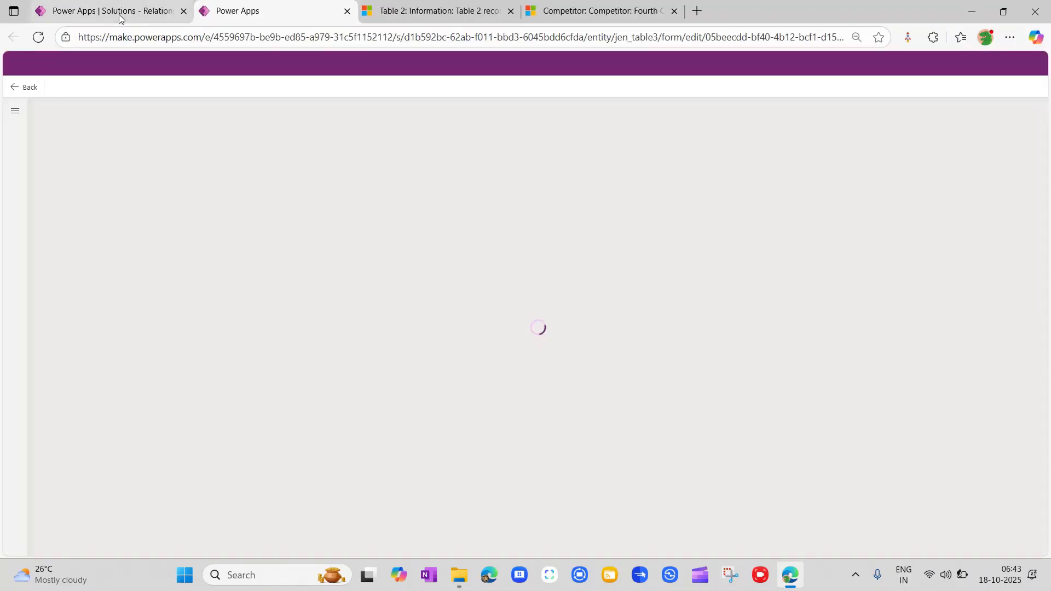
pyautogui.click(120, 13)
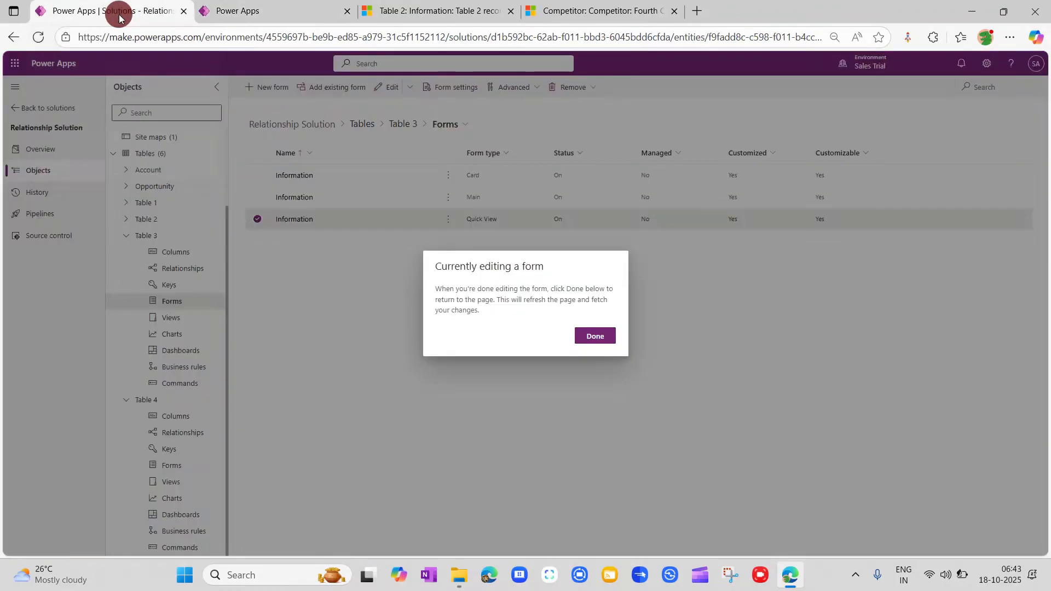
pyautogui.click(594, 335)
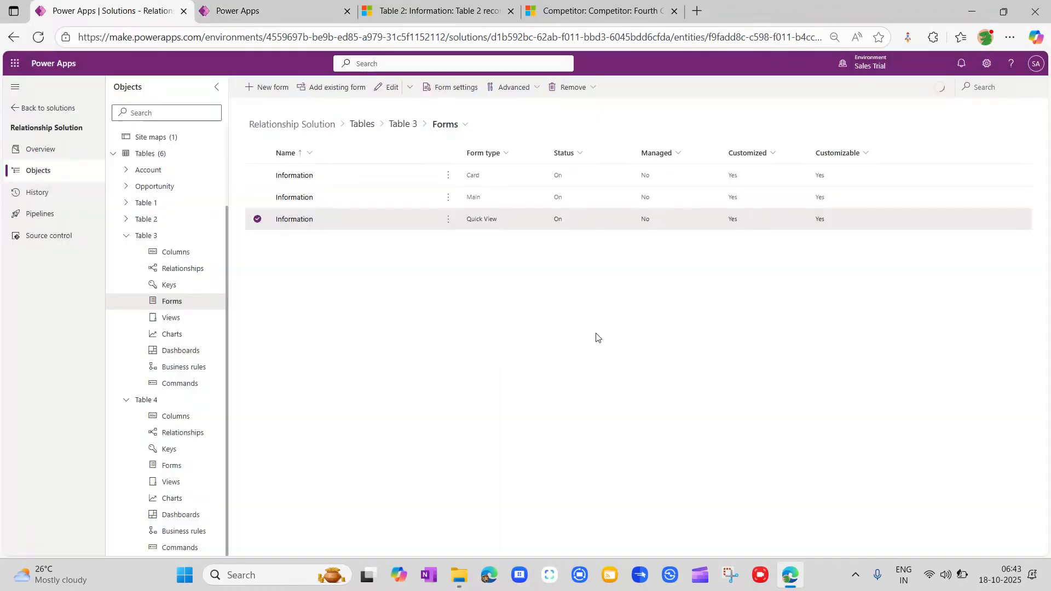
# Open Table 4's main Information form for editing in a new tab
pyautogui.click(174, 466)
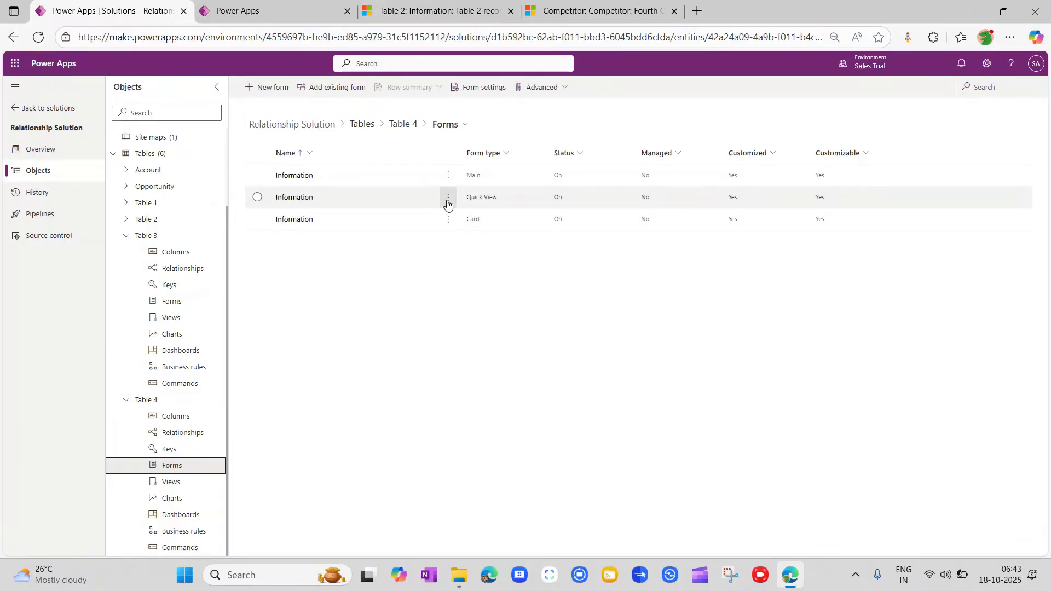
pyautogui.click(448, 175)
pyautogui.moveTo(521, 195)
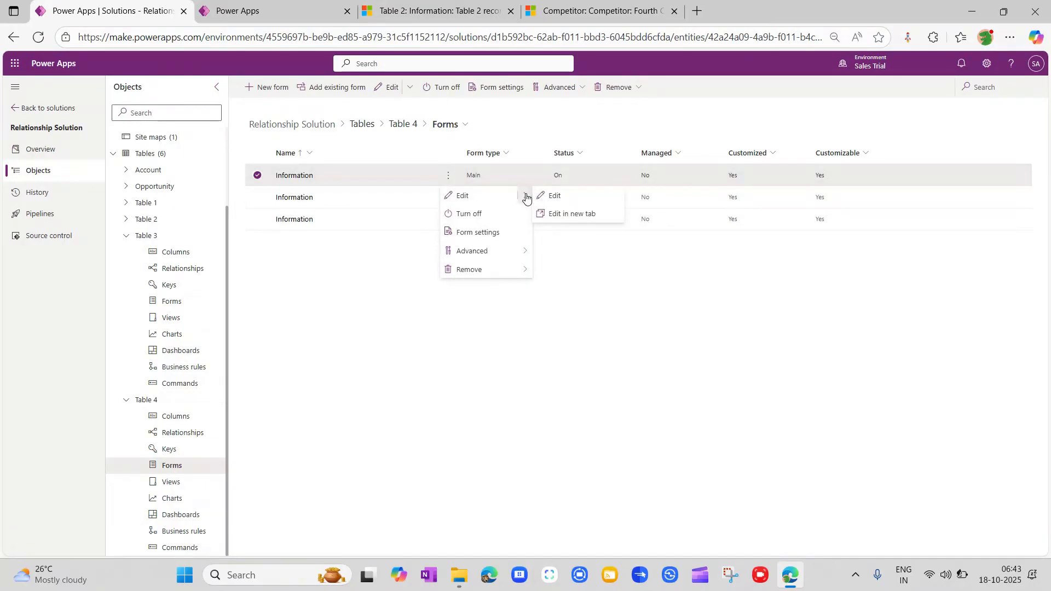
pyautogui.click(584, 213)
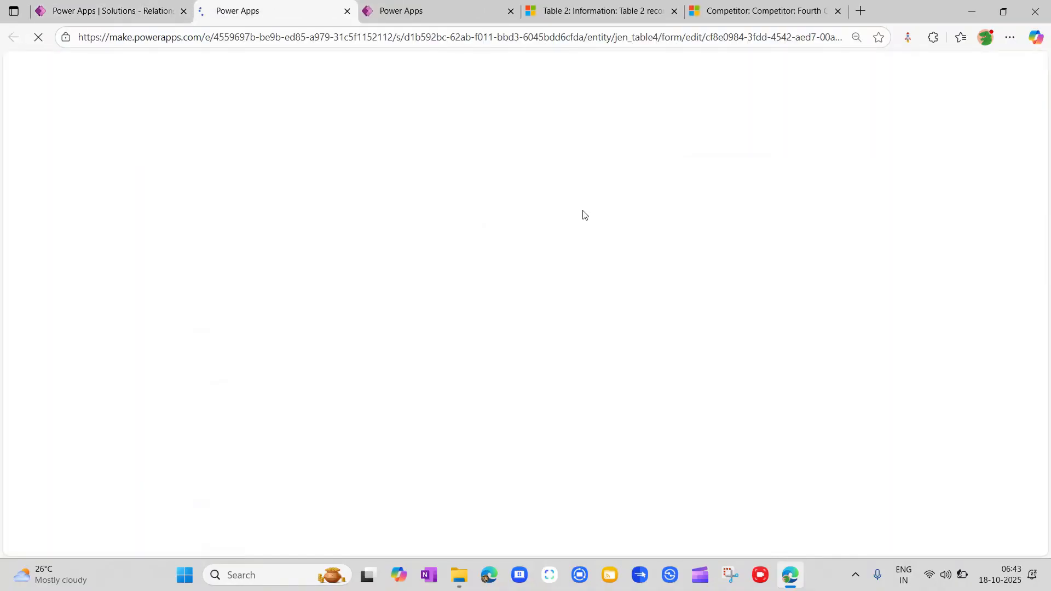
# Look through the components available for Table 3's Quick View form, then close that form without changes
pyautogui.click(446, 11)
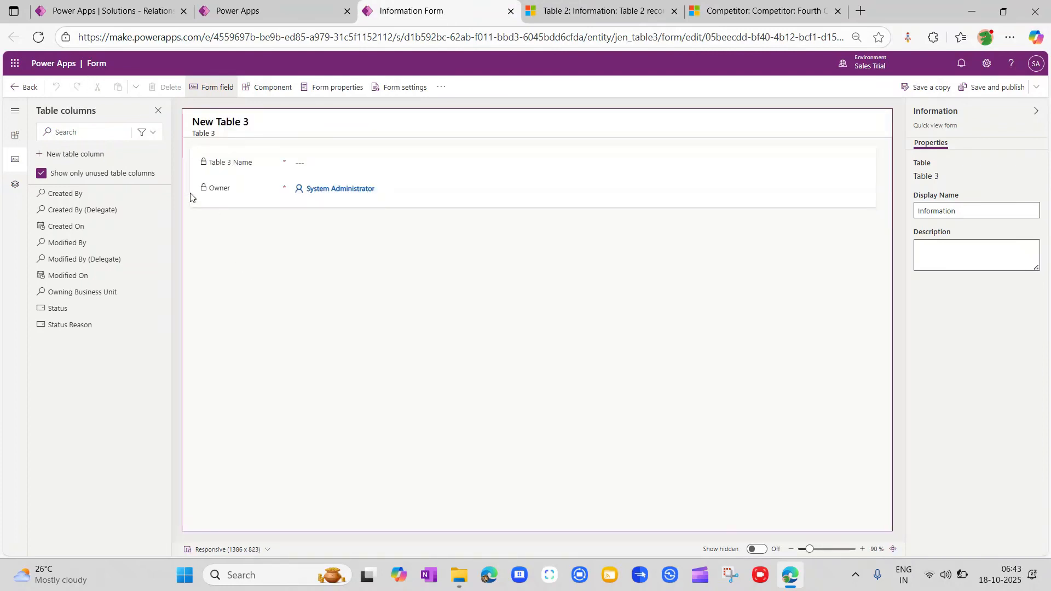
pyautogui.click(198, 148)
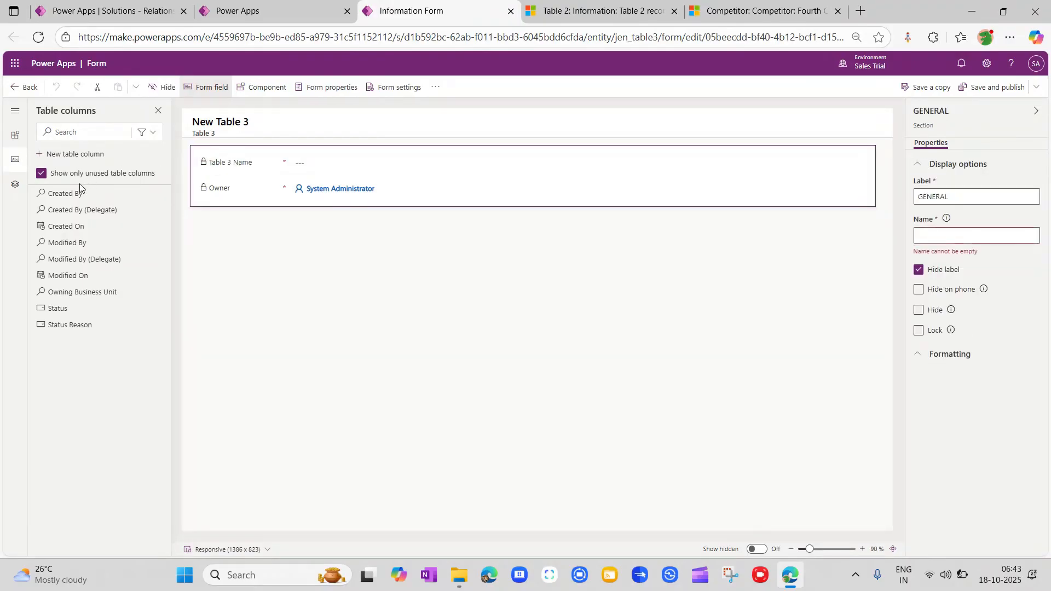
pyautogui.click(11, 136)
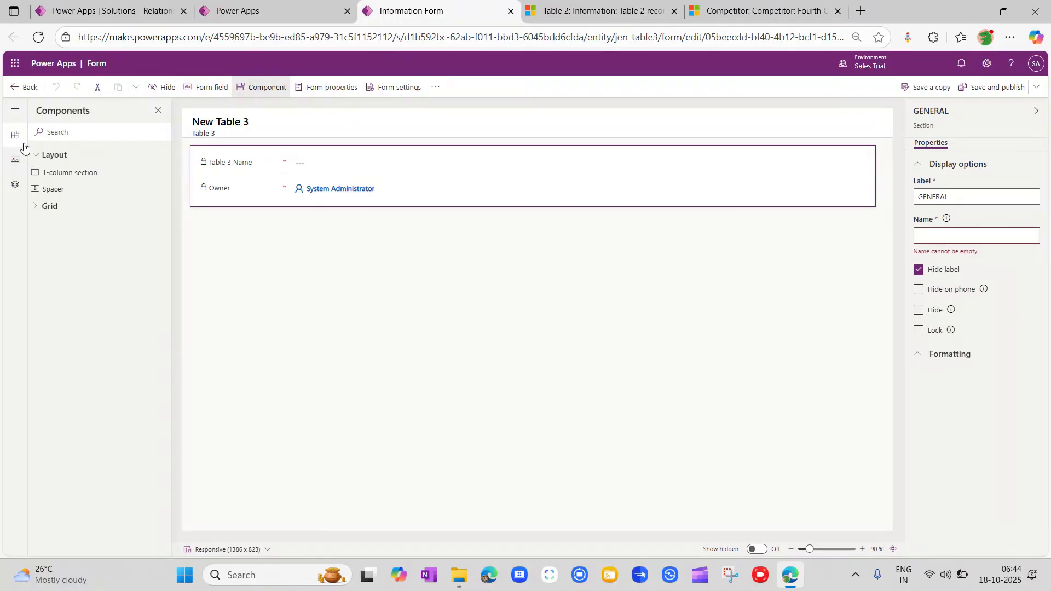
pyautogui.click(511, 12)
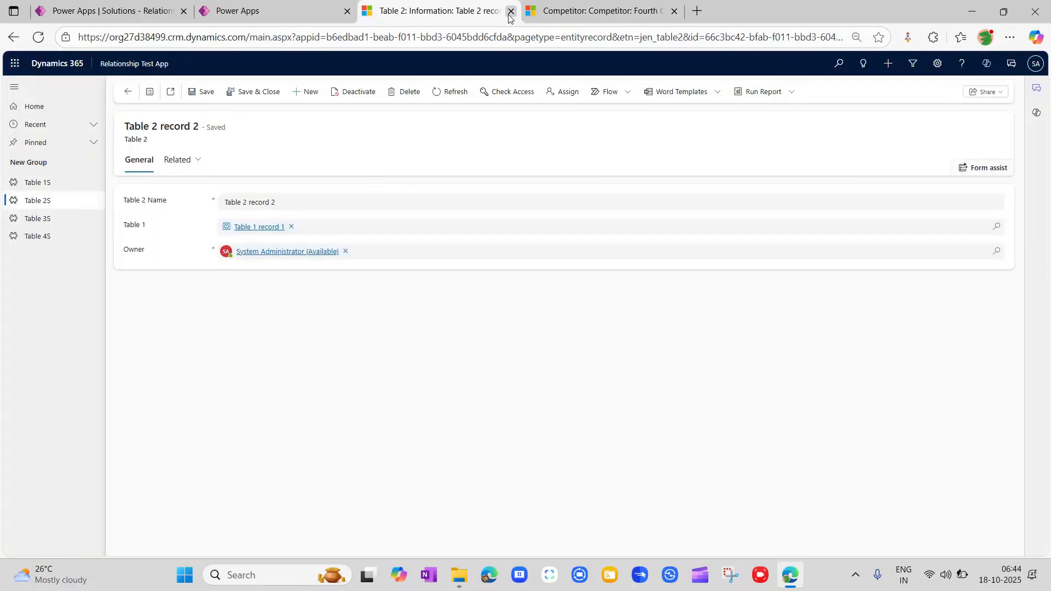
# Return to the solution and open Table 3's main Information form for editing in a new tab
pyautogui.click(125, 11)
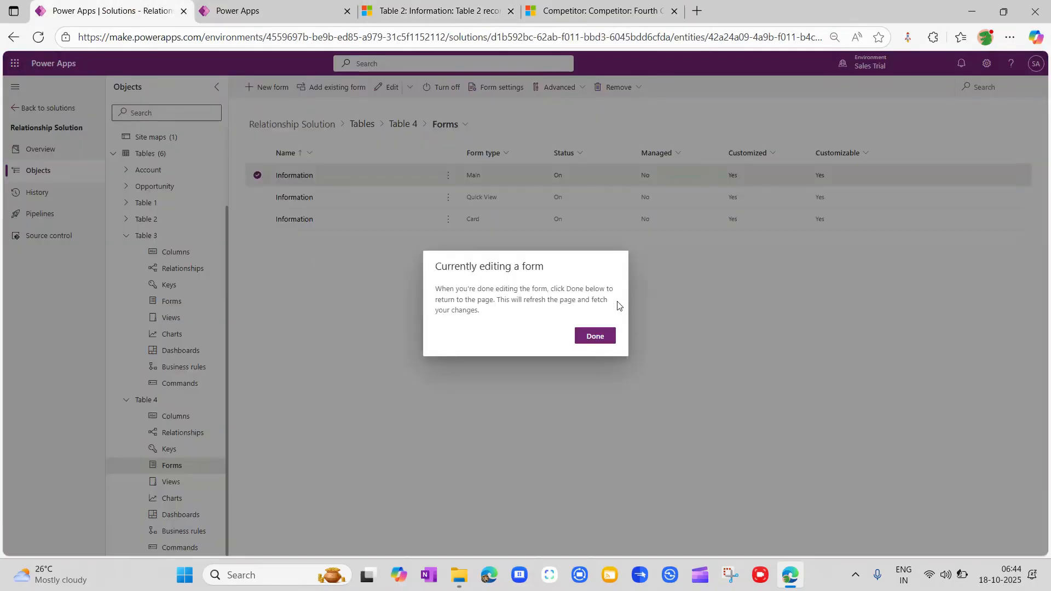
pyautogui.click(595, 336)
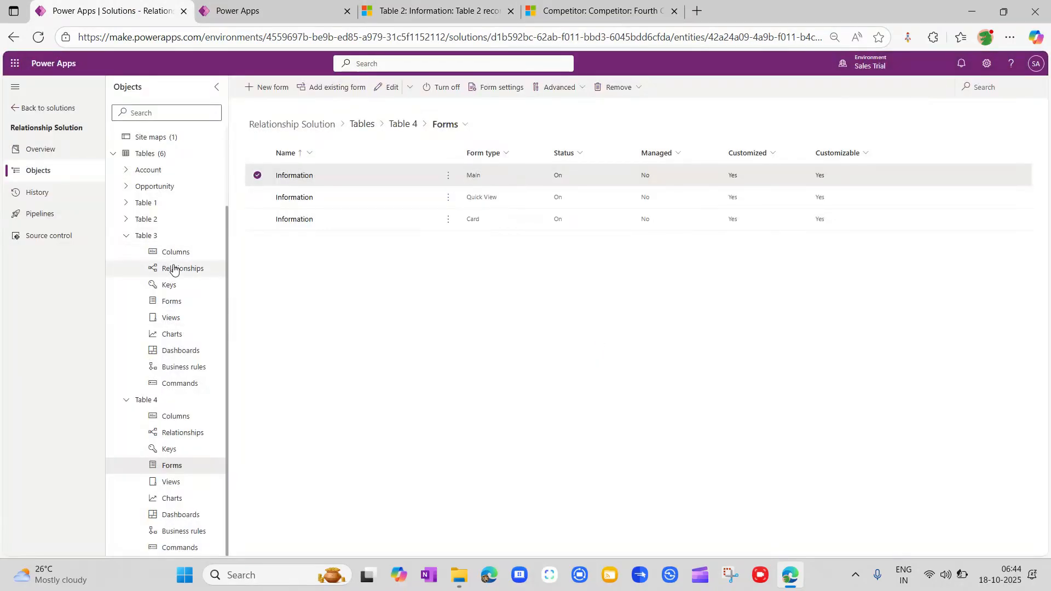
pyautogui.click(177, 300)
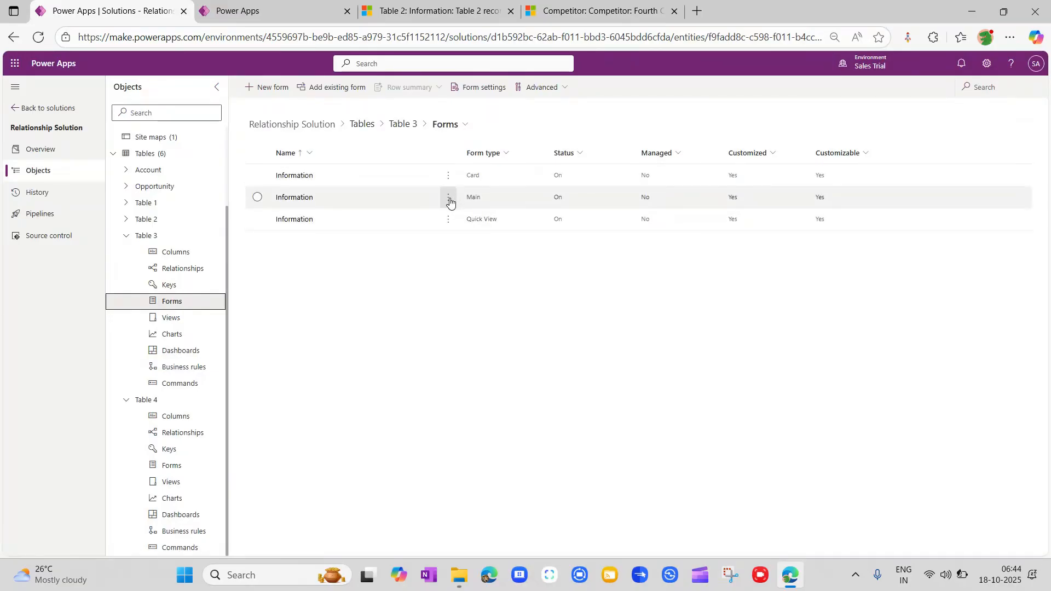
pyautogui.click(448, 198)
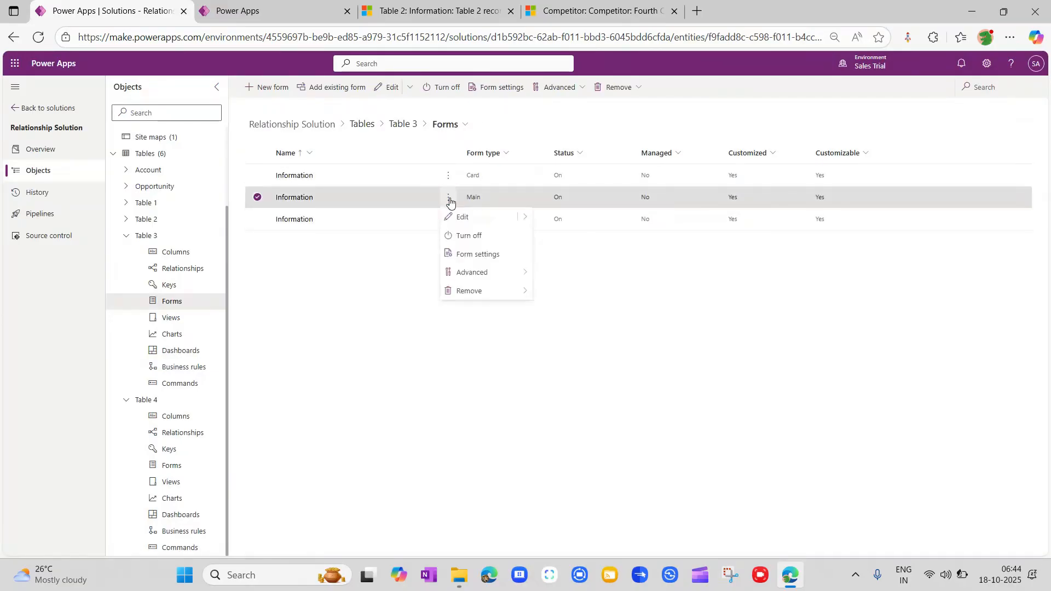
pyautogui.click(527, 219)
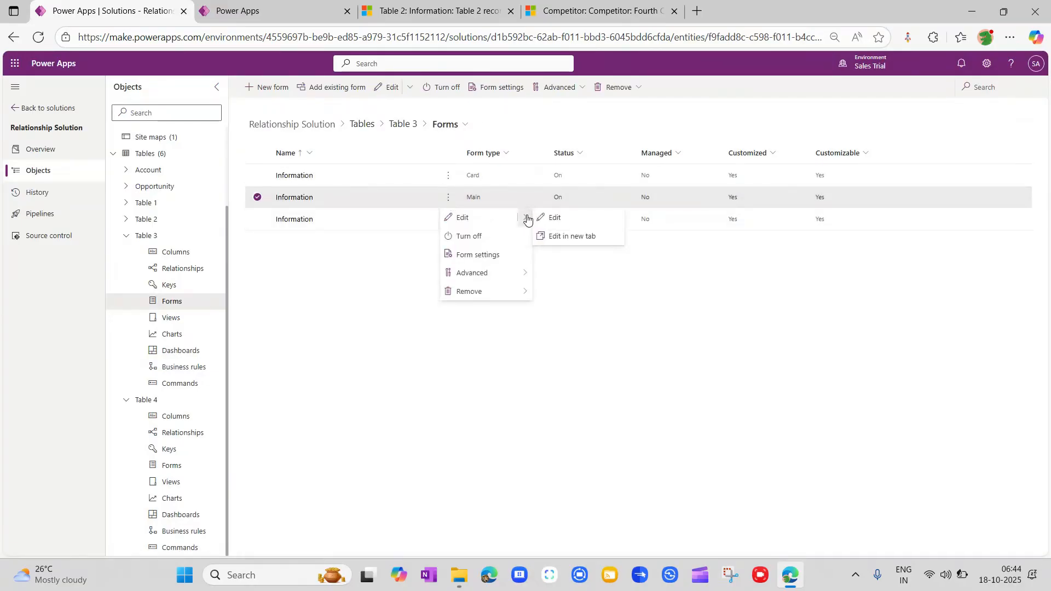
pyautogui.click(563, 237)
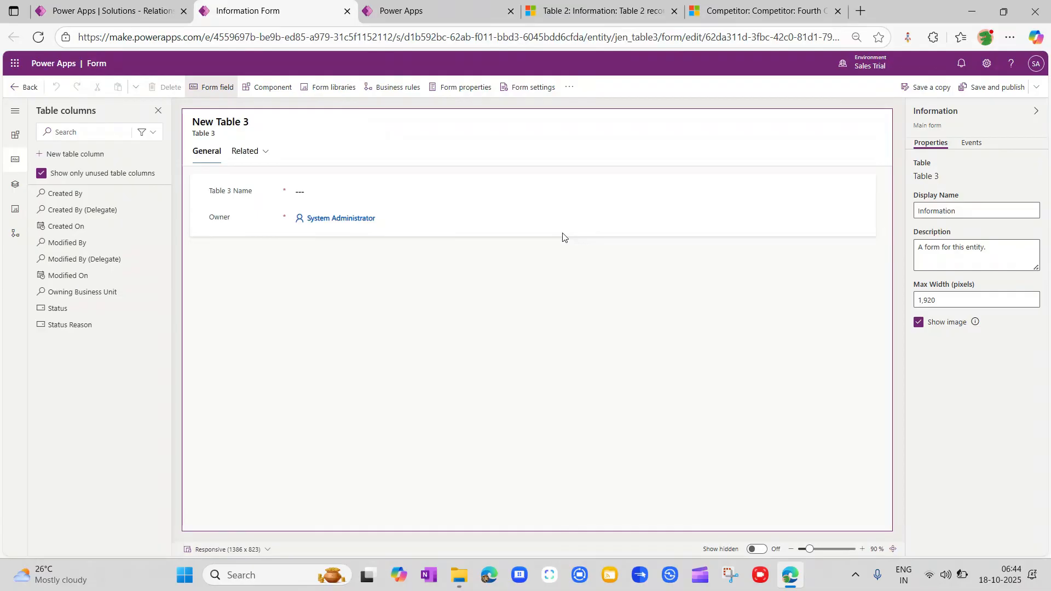
# Add a 1-column section below the General section on Table 3's main form
pyautogui.click(195, 178)
pyautogui.click(14, 138)
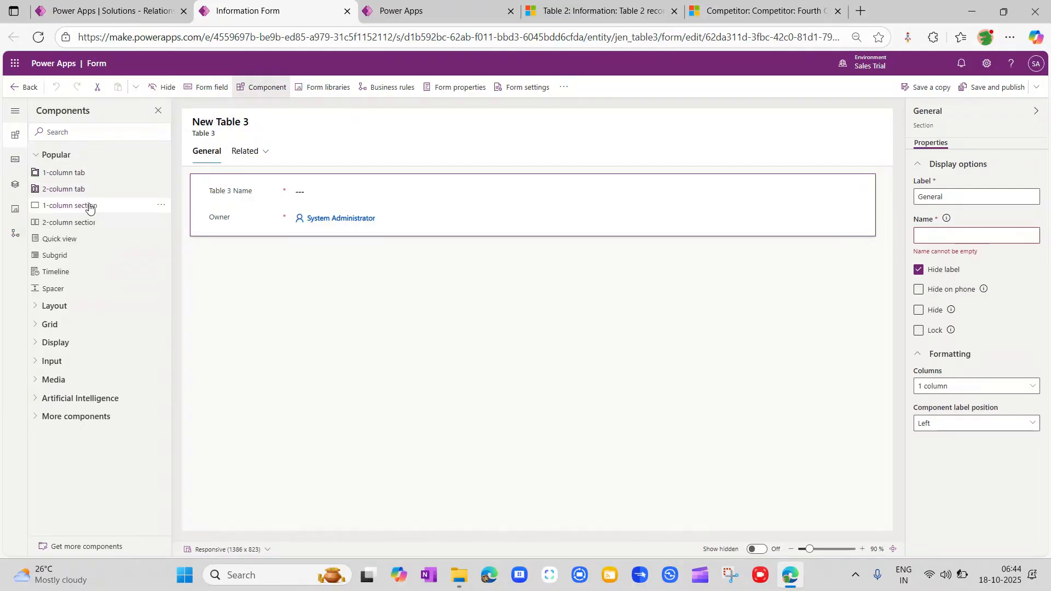
pyautogui.click(90, 207)
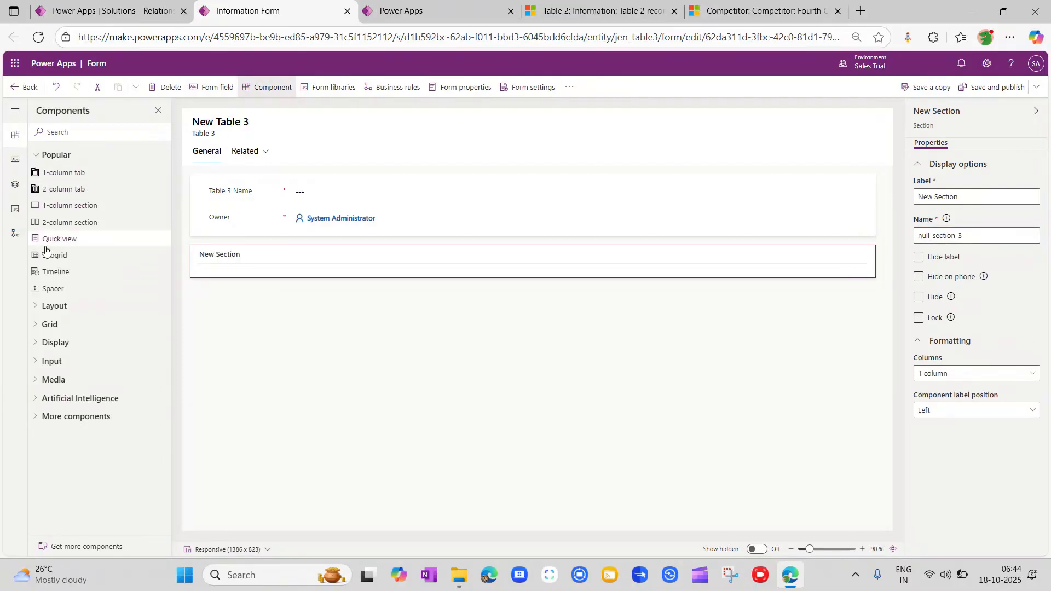
# Add a subgrid of related Table 4S records with the Active Table 4S view to the new section and hide its label
pyautogui.click(58, 262)
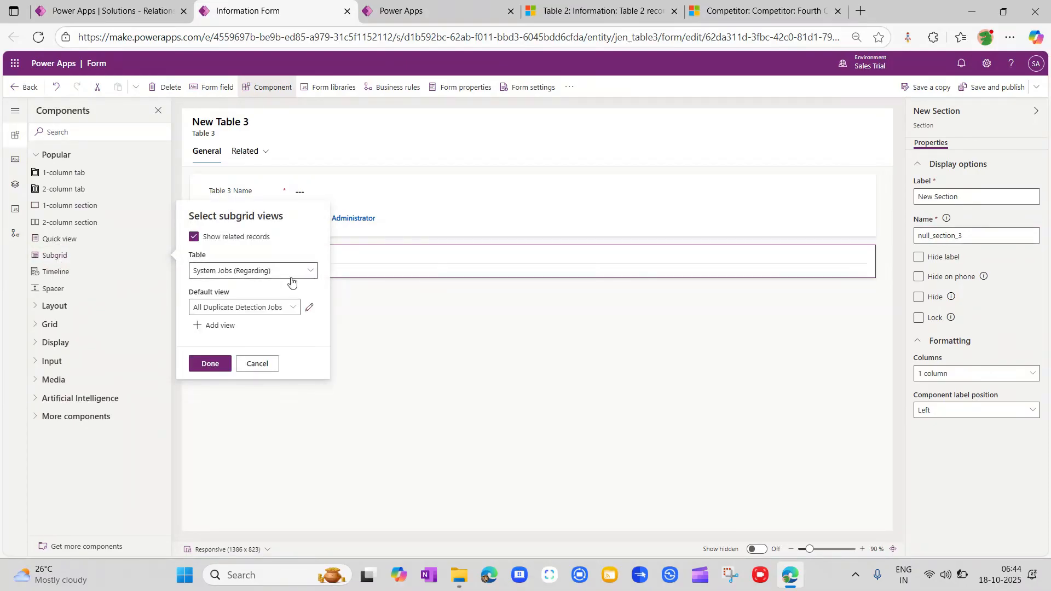
pyautogui.click(299, 272)
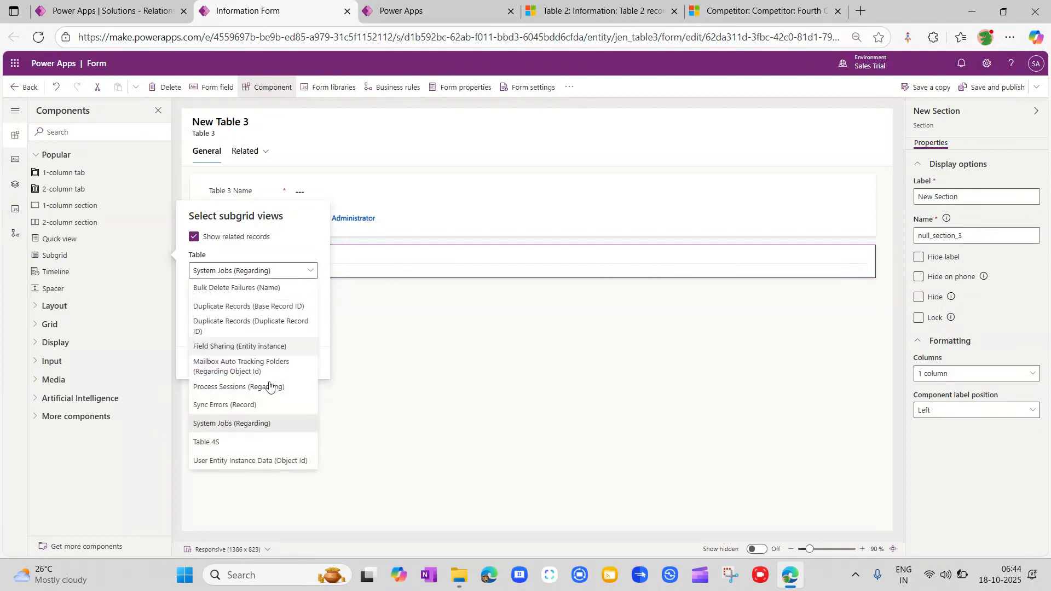
pyautogui.click(238, 429)
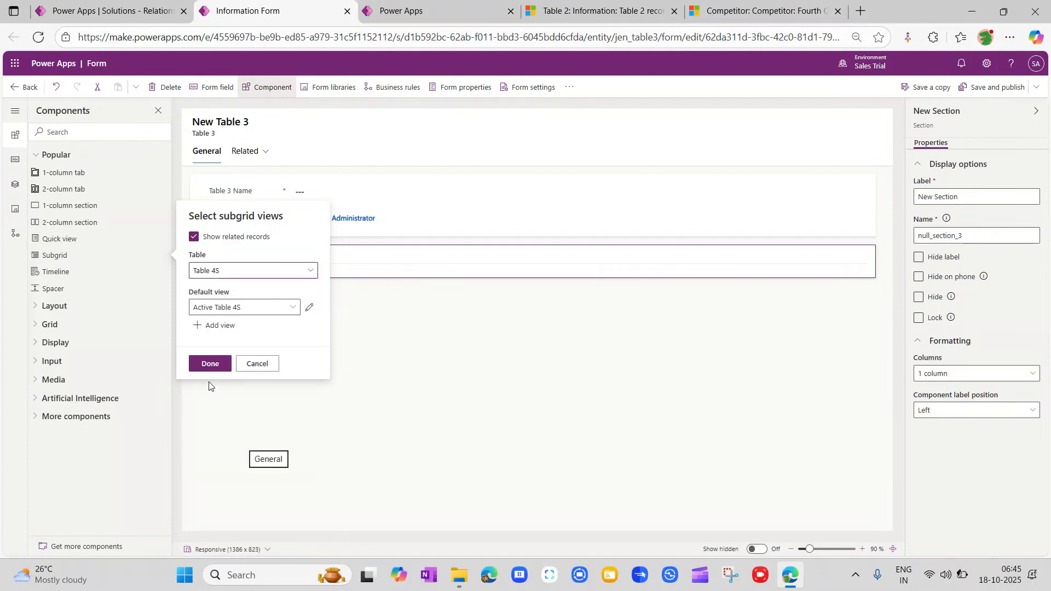
pyautogui.click(206, 364)
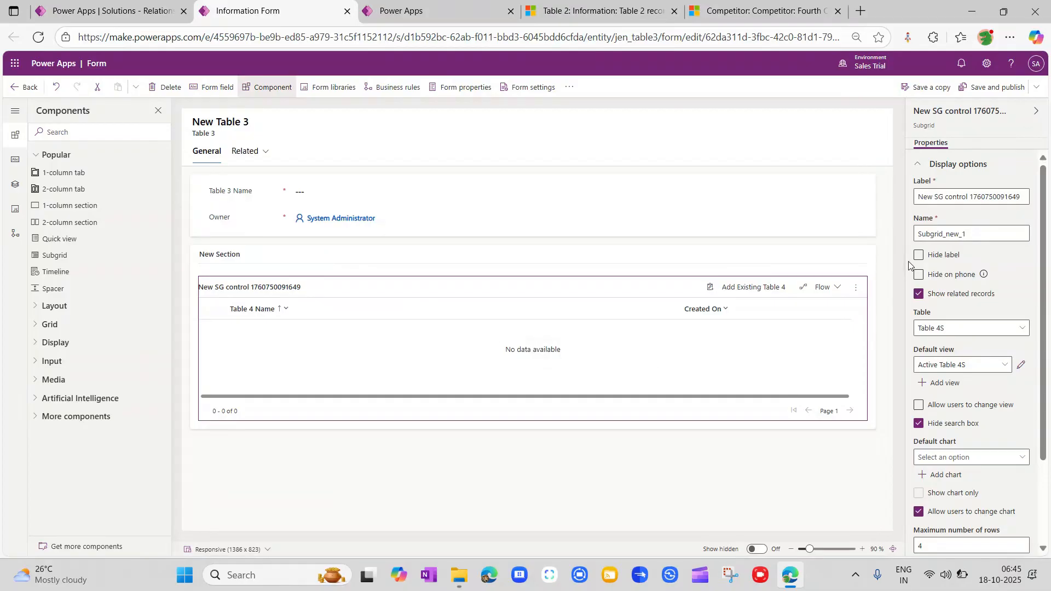
pyautogui.click(922, 256)
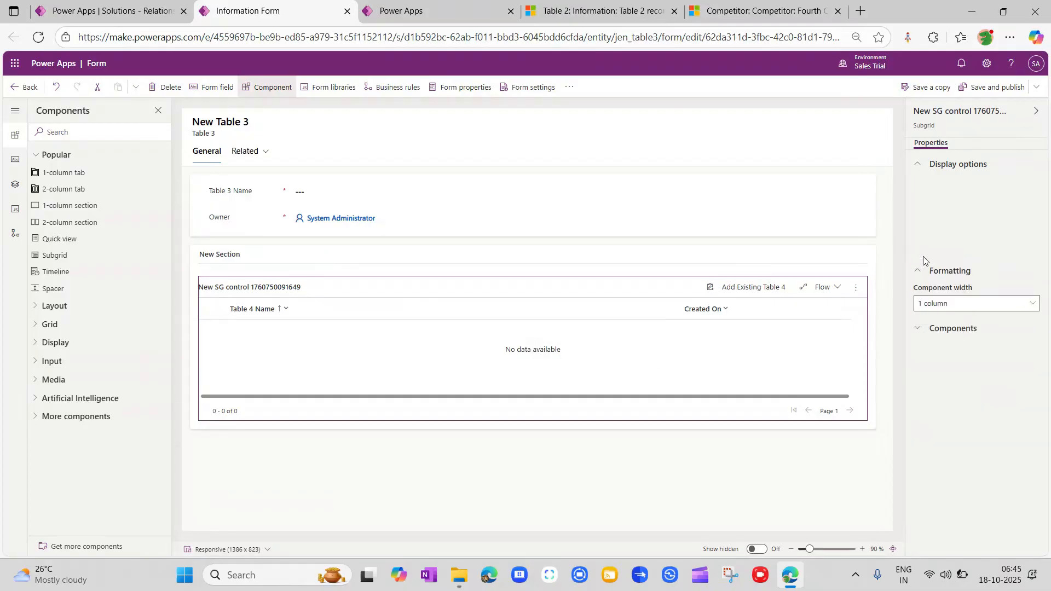
# Save and publish Table 3's main form, and add a 1-column section below the General section on Table 4's Information form
pyautogui.click(998, 88)
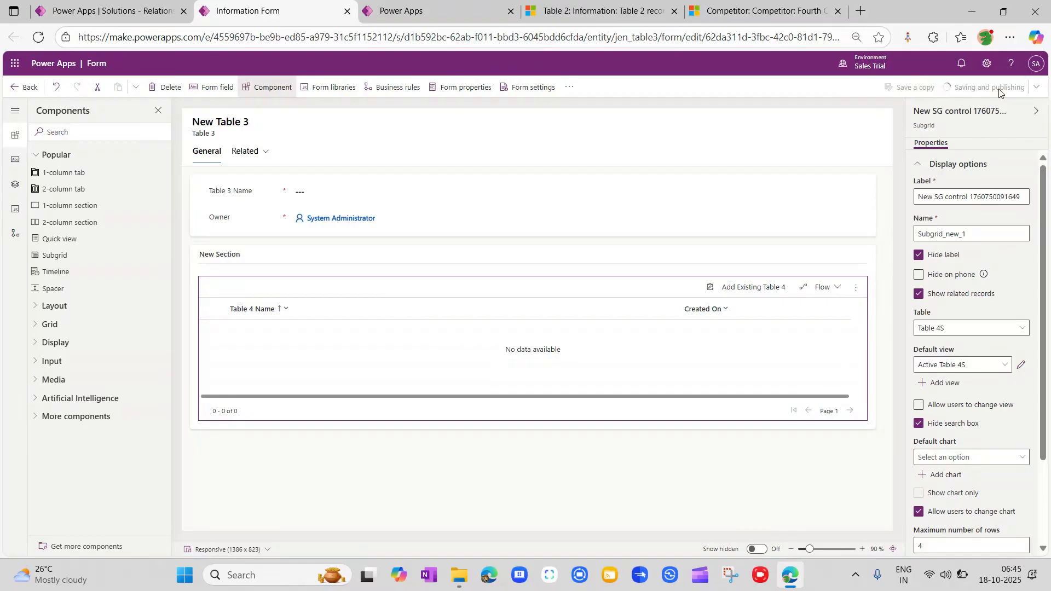
pyautogui.click(466, 9)
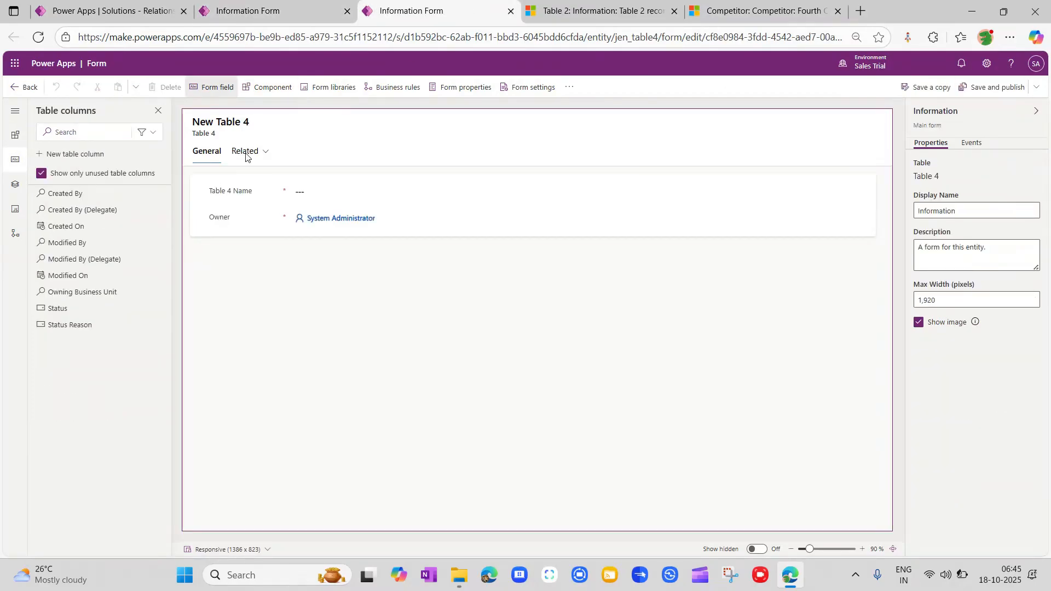
pyautogui.click(196, 180)
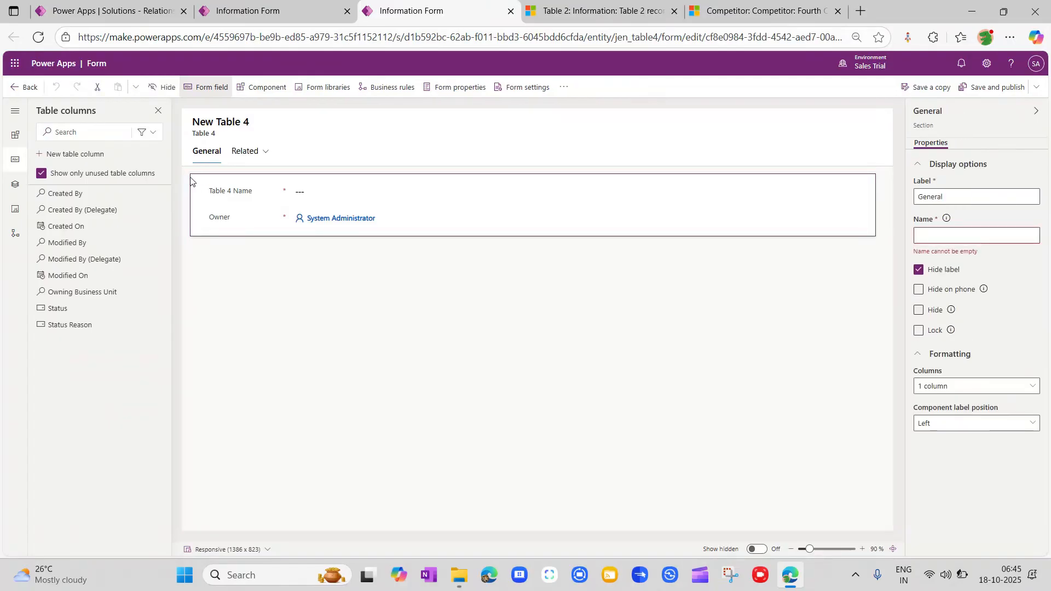
pyautogui.click(14, 137)
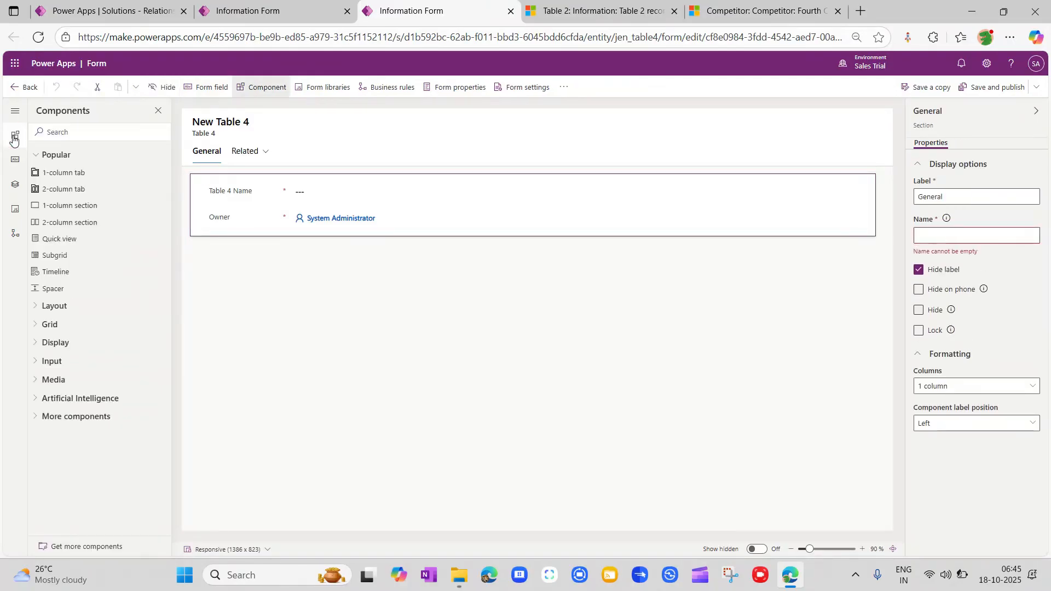
pyautogui.click(65, 212)
pyautogui.click(65, 206)
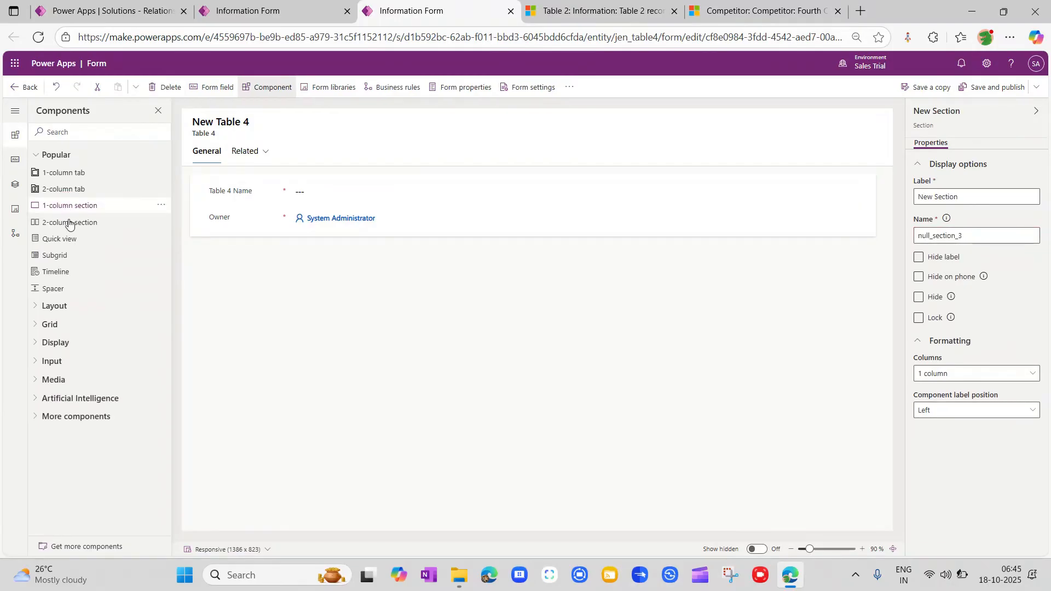
# Add a label-hidden subgrid of related Table 3S records with the Active Table 3S view to the new section, and publish Table 4's form
pyautogui.click(80, 261)
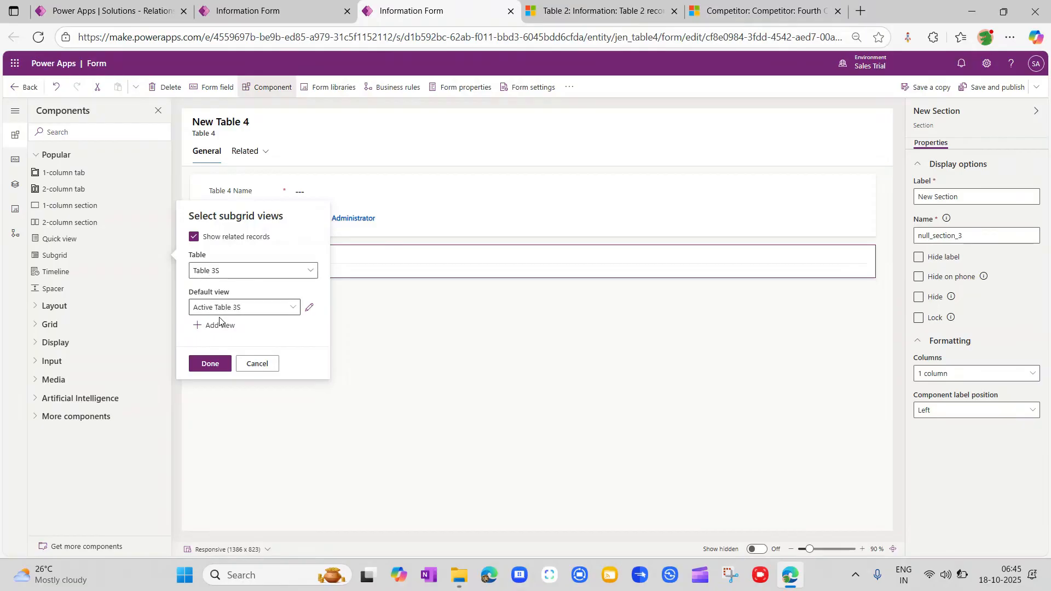
pyautogui.click(213, 367)
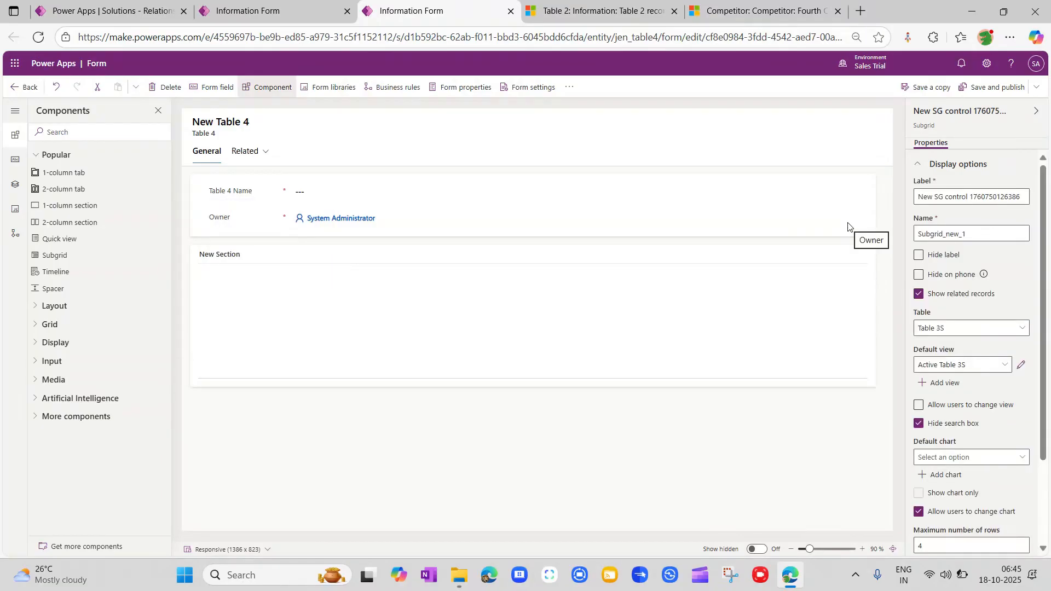
pyautogui.click(918, 255)
pyautogui.click(985, 91)
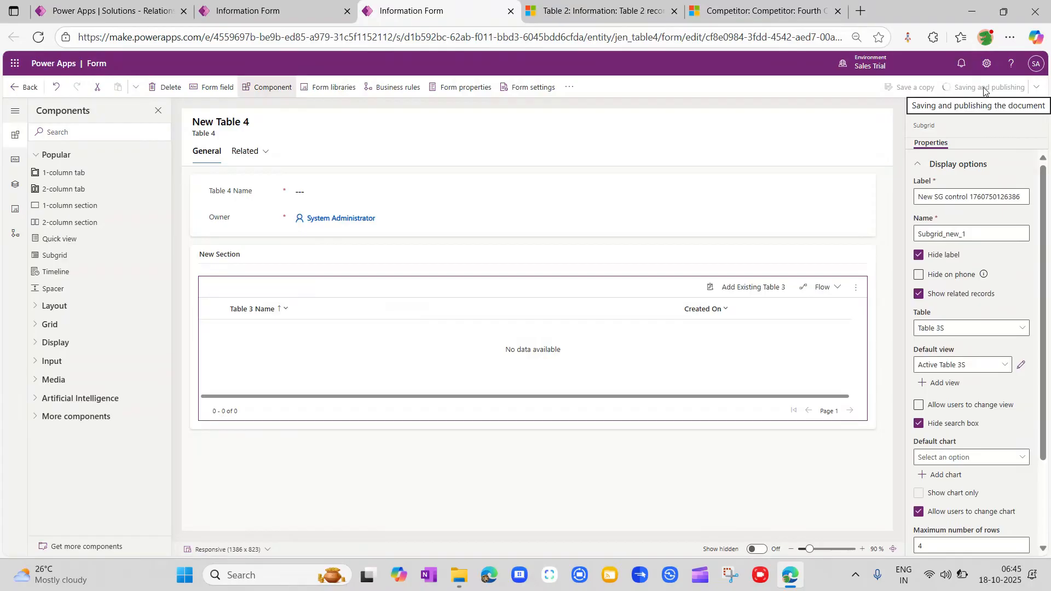
pyautogui.click(267, 7)
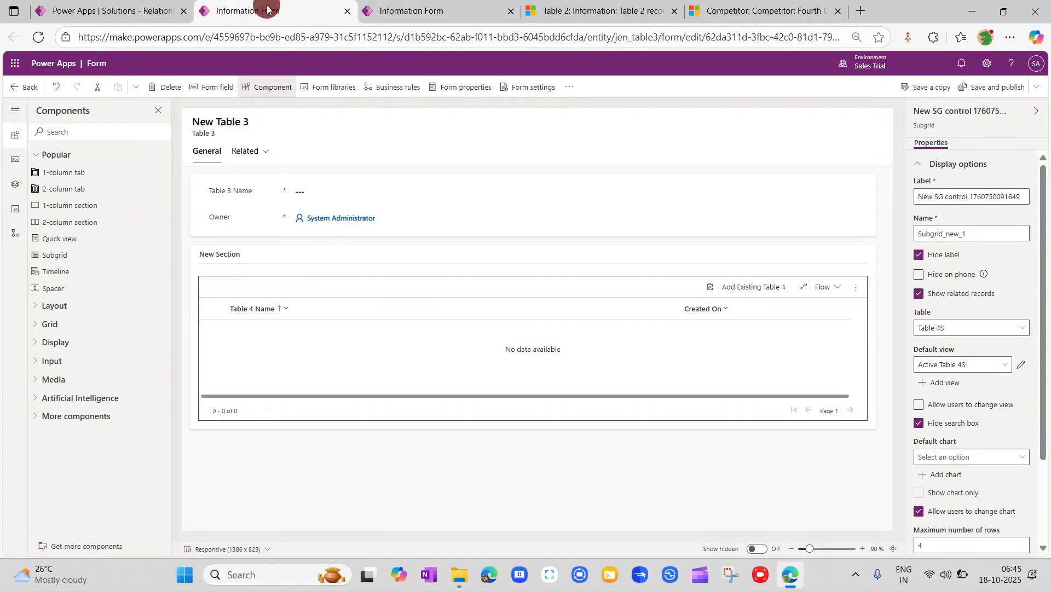
pyautogui.click(403, 13)
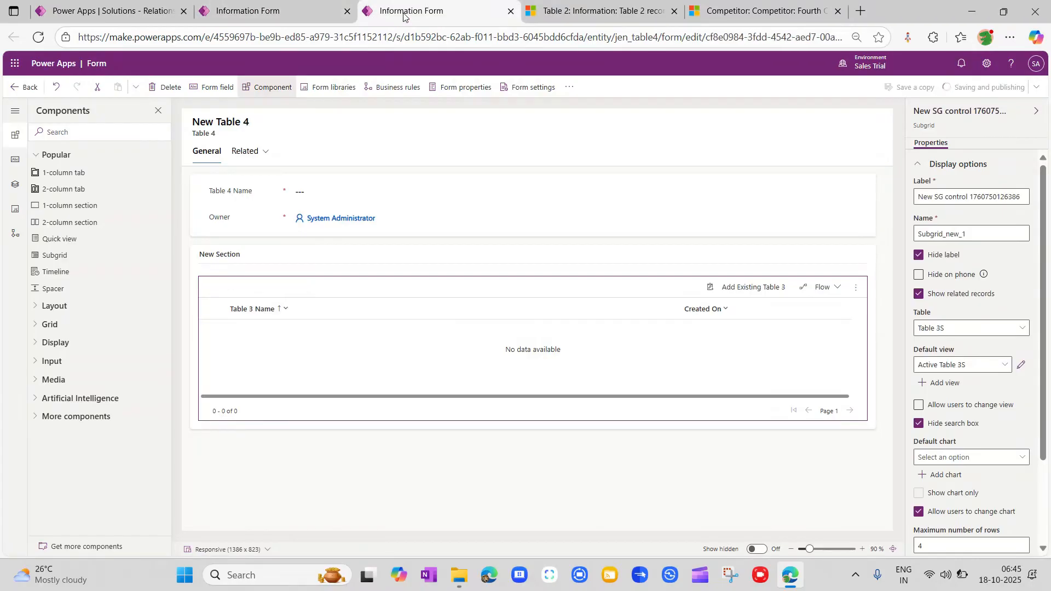
# Switch to the Relationship Test App and create a Table 3 record named "Table 3 record 1", saving and closing it
pyautogui.click(575, 16)
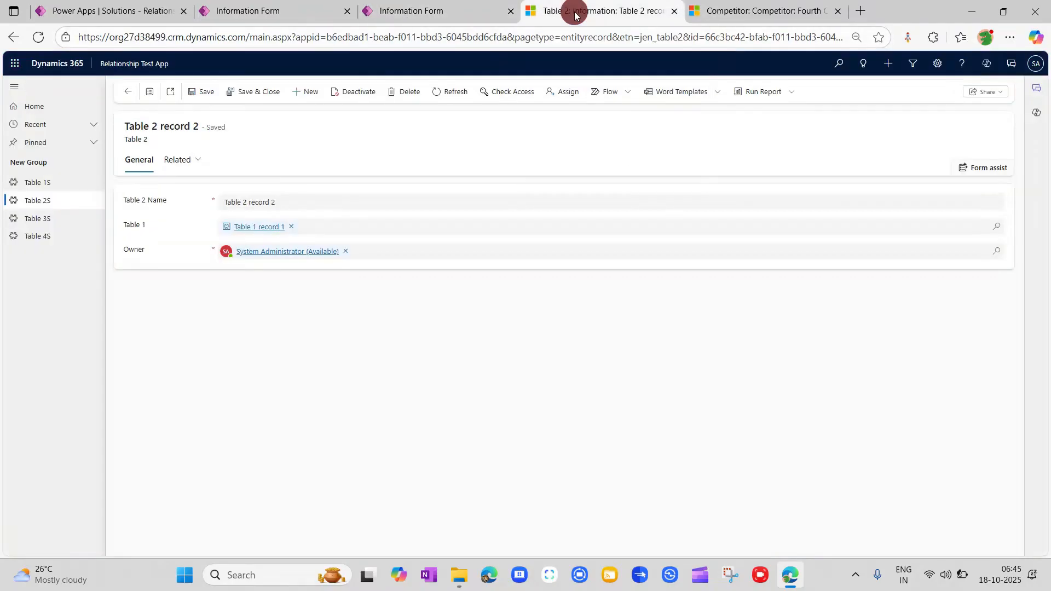
pyautogui.click(53, 219)
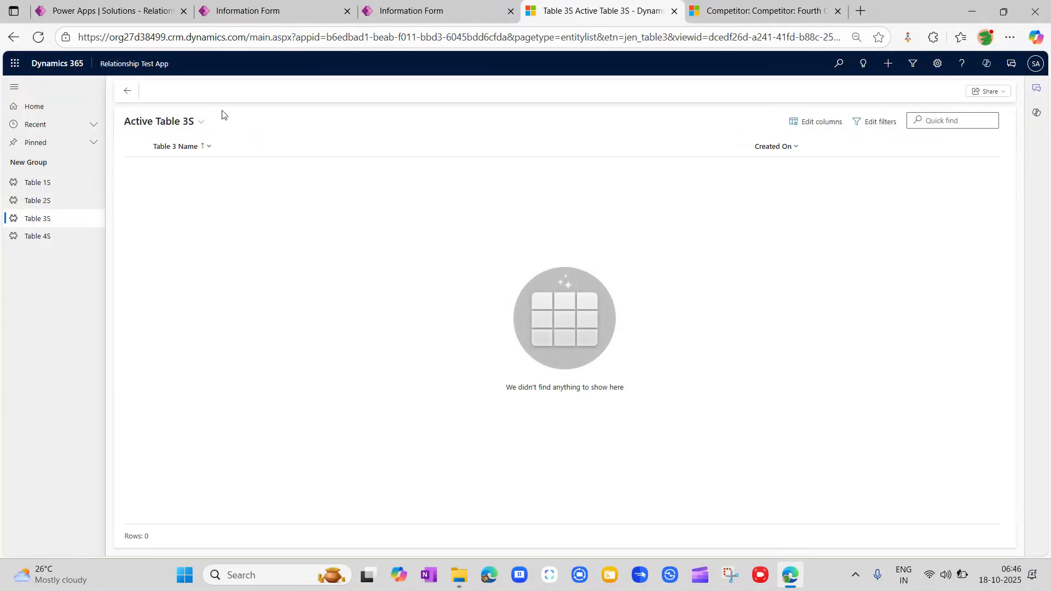
pyautogui.click(286, 92)
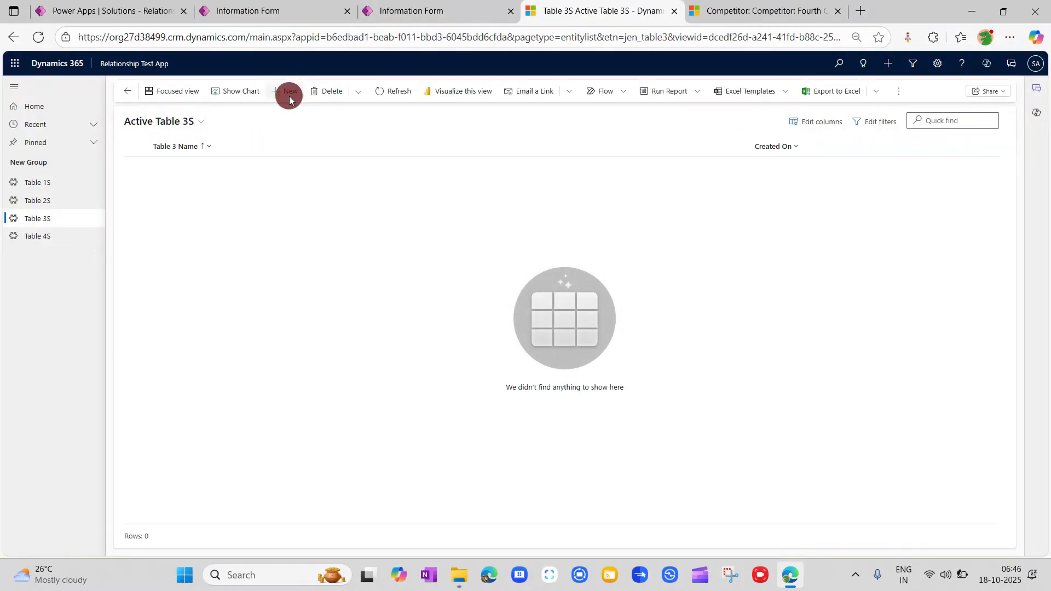
pyautogui.click(258, 232)
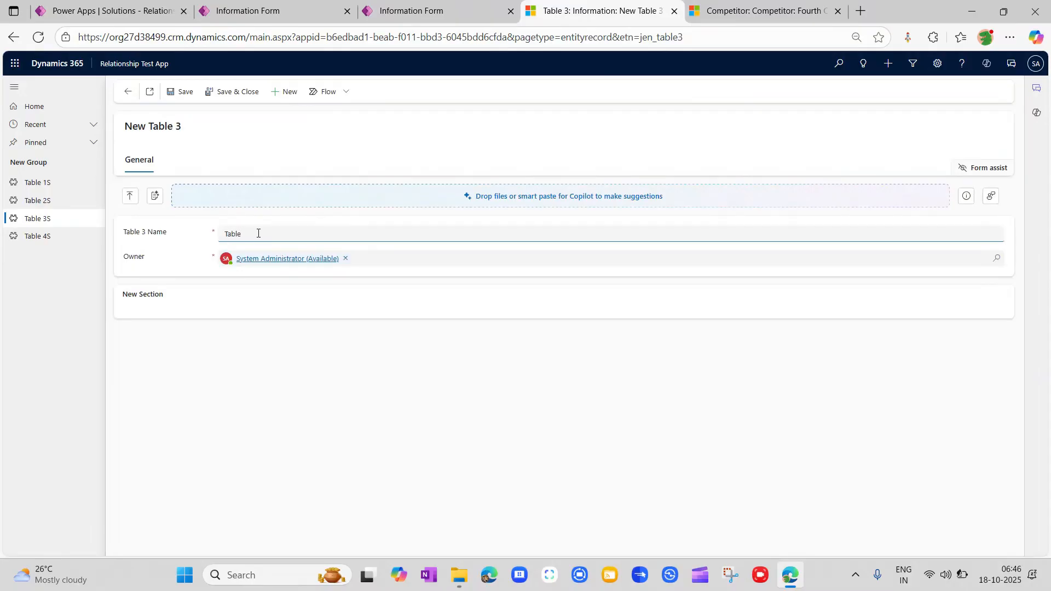
pyautogui.click(229, 93)
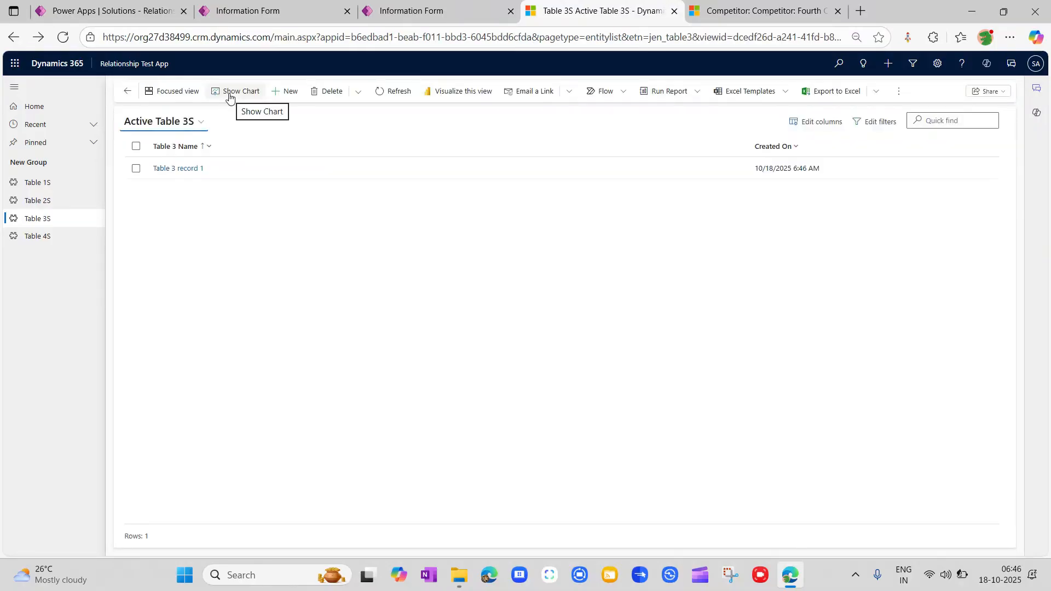
# Create a second Table 3 record named "Table 3 record 2", then save and close it
pyautogui.click(286, 93)
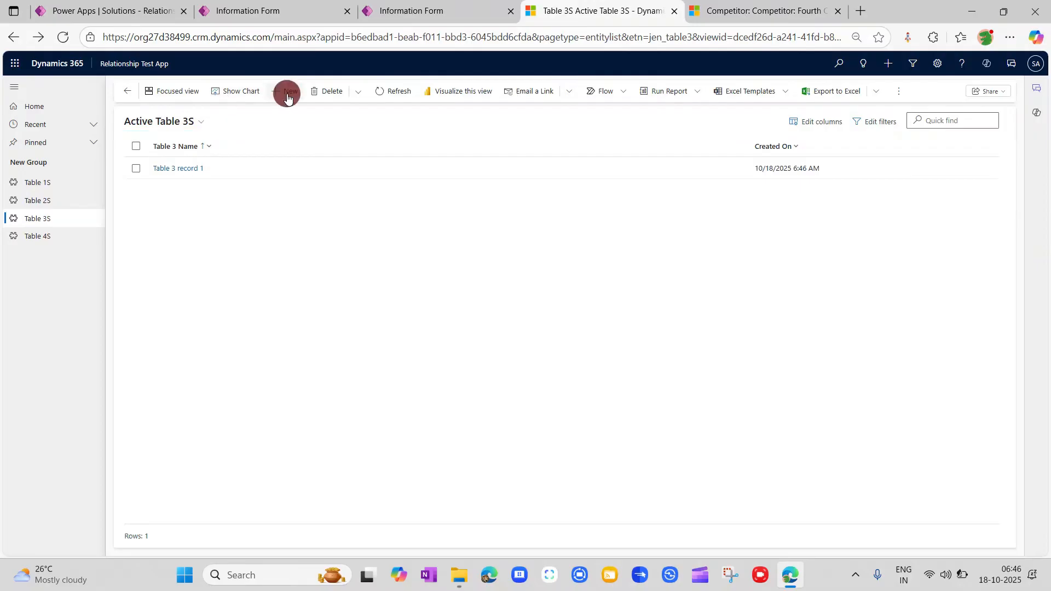
pyautogui.click(253, 232)
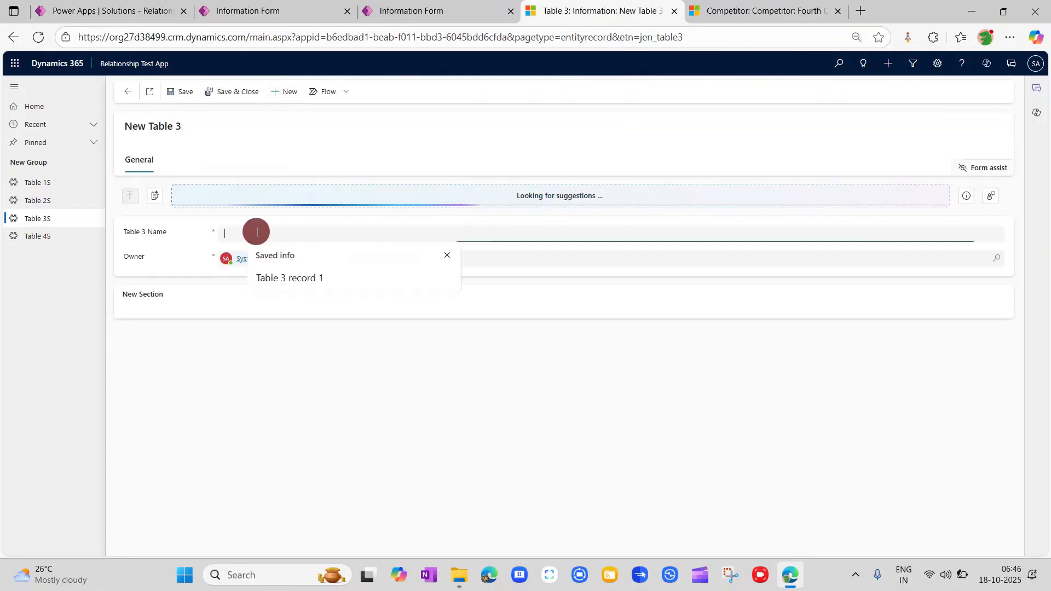
pyautogui.click(290, 278)
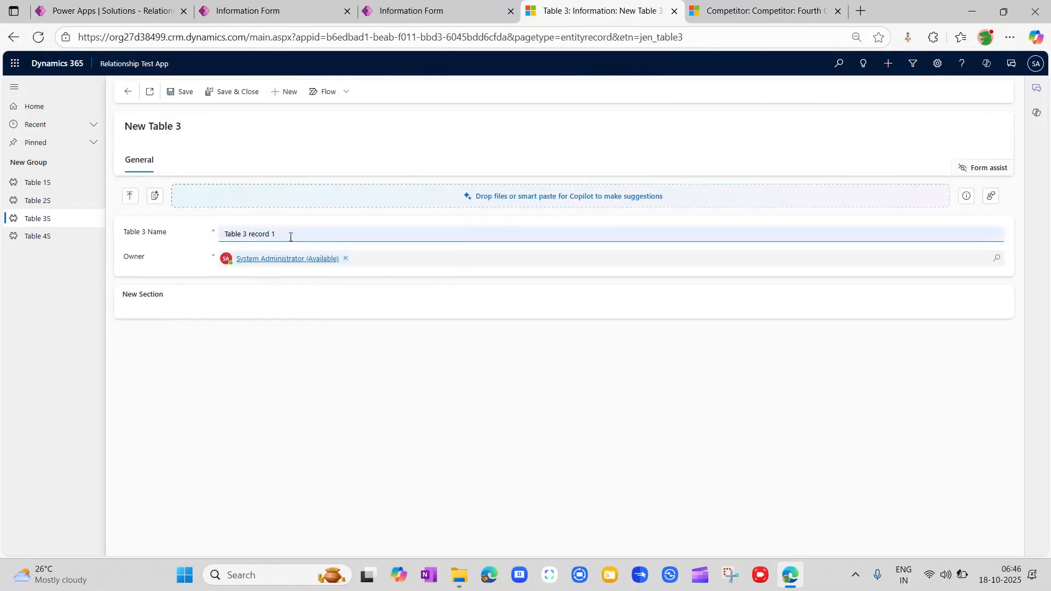
pyautogui.press('BackSpace')
pyautogui.write('2')
pyautogui.click(223, 91)
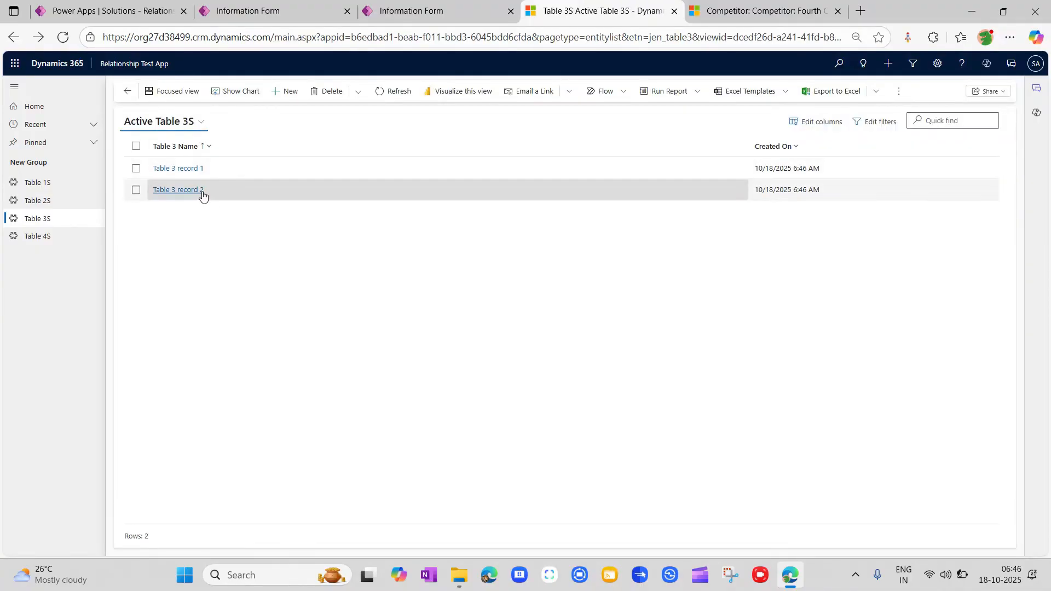
# Create a Table 4 record named "Table 4 record 1", then save and close it
pyautogui.click(64, 240)
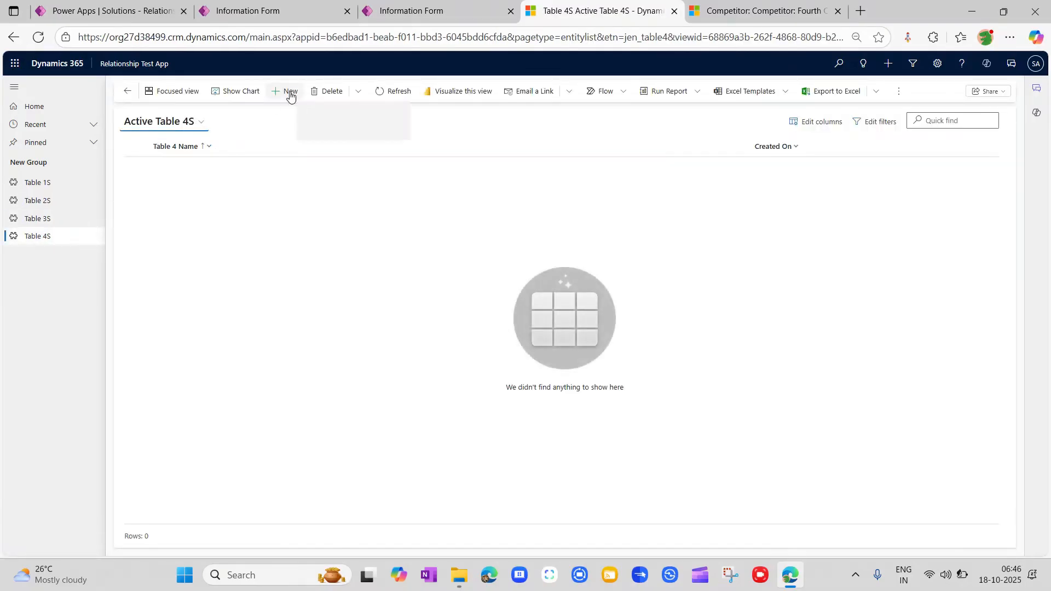
pyautogui.click(290, 94)
pyautogui.click(255, 231)
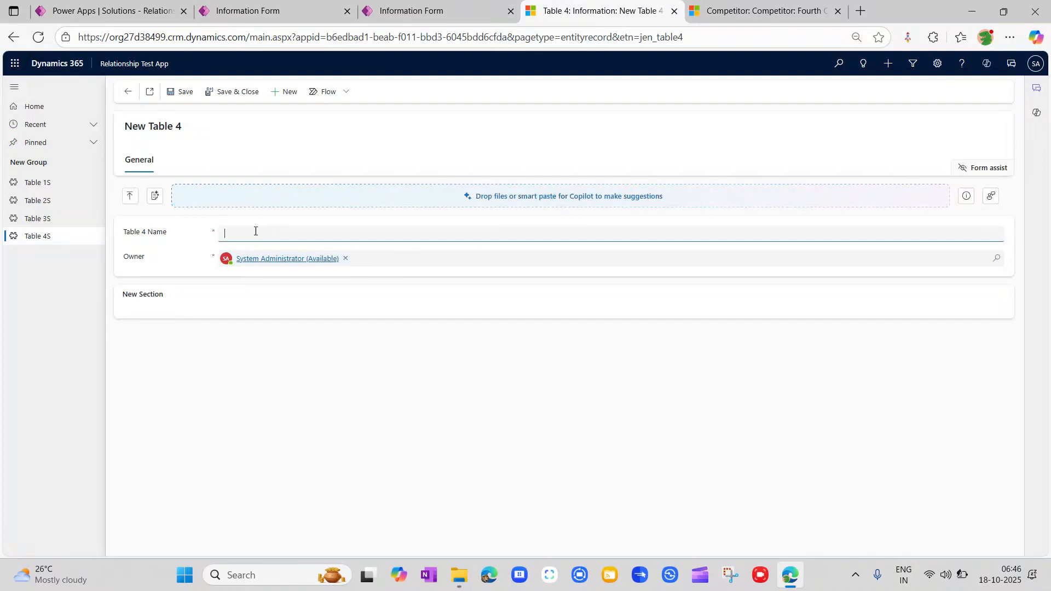
pyautogui.write('Table 4record 1')
pyautogui.doubleClick(247, 235)
pyautogui.click(248, 234)
pyautogui.click(238, 91)
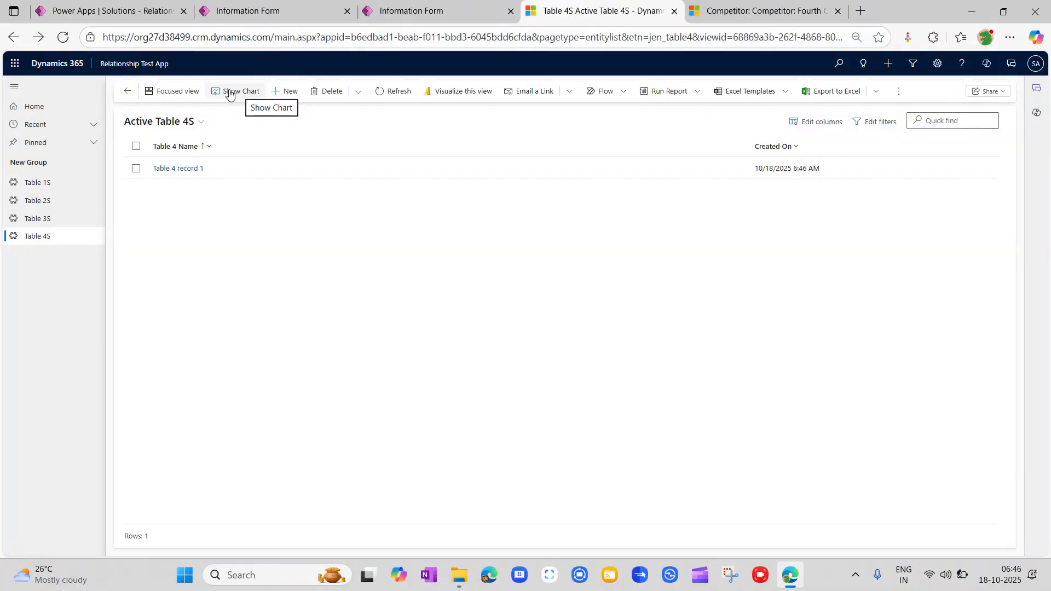
# Create a second Table 4 record named "Table 4 record 2", then save and close it
pyautogui.click(290, 92)
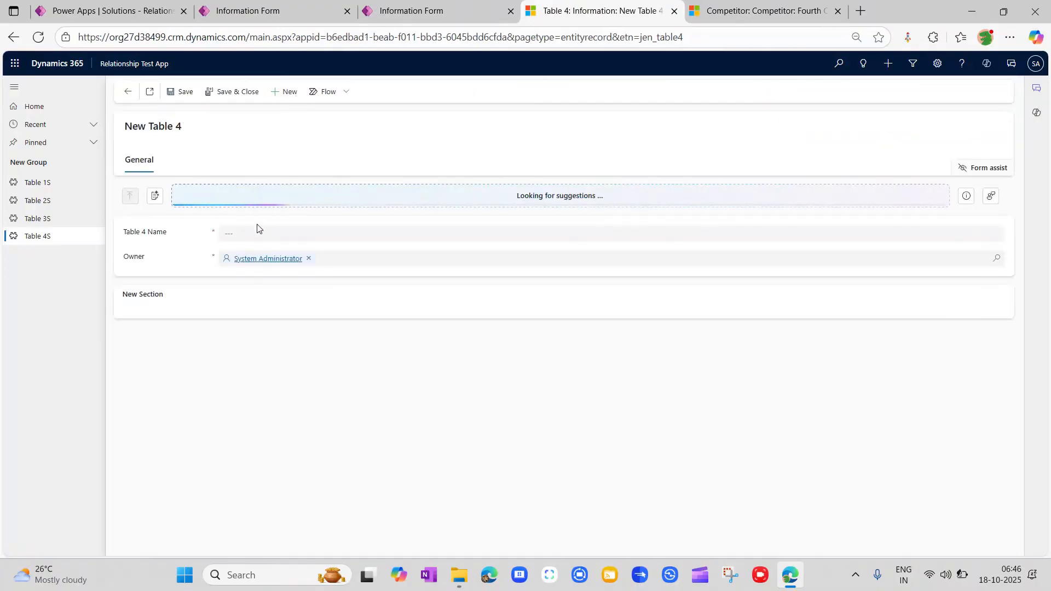
pyautogui.click(256, 232)
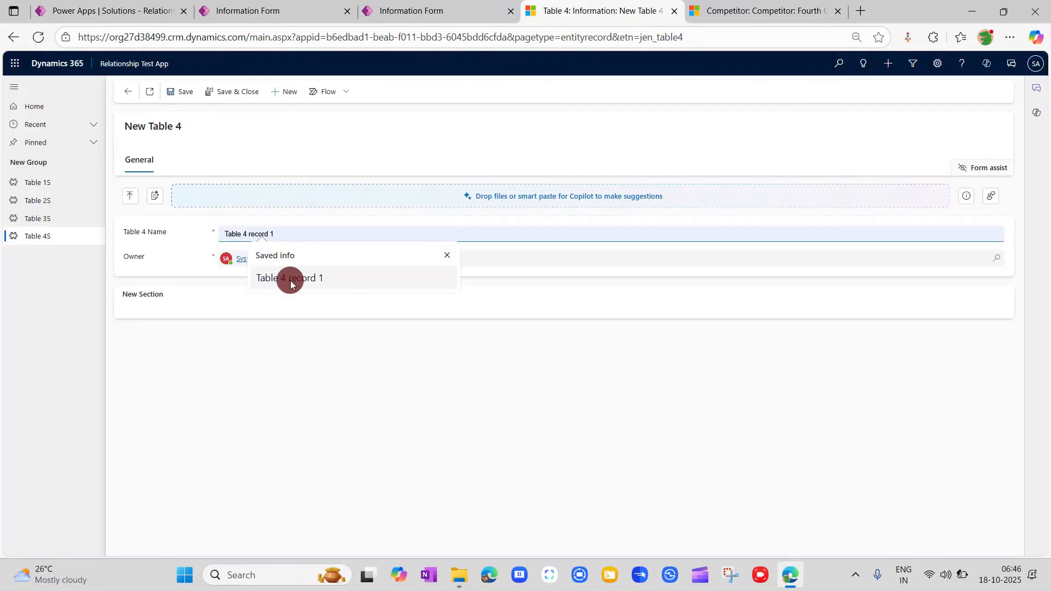
pyautogui.click(290, 278)
pyautogui.press('BackSpace')
pyautogui.write('2')
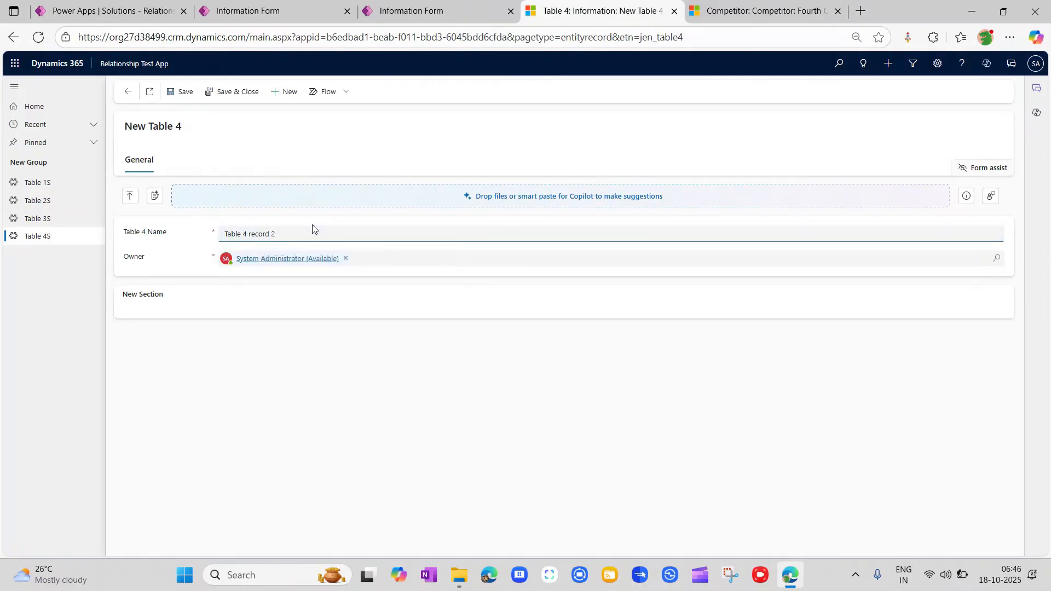
pyautogui.click(235, 91)
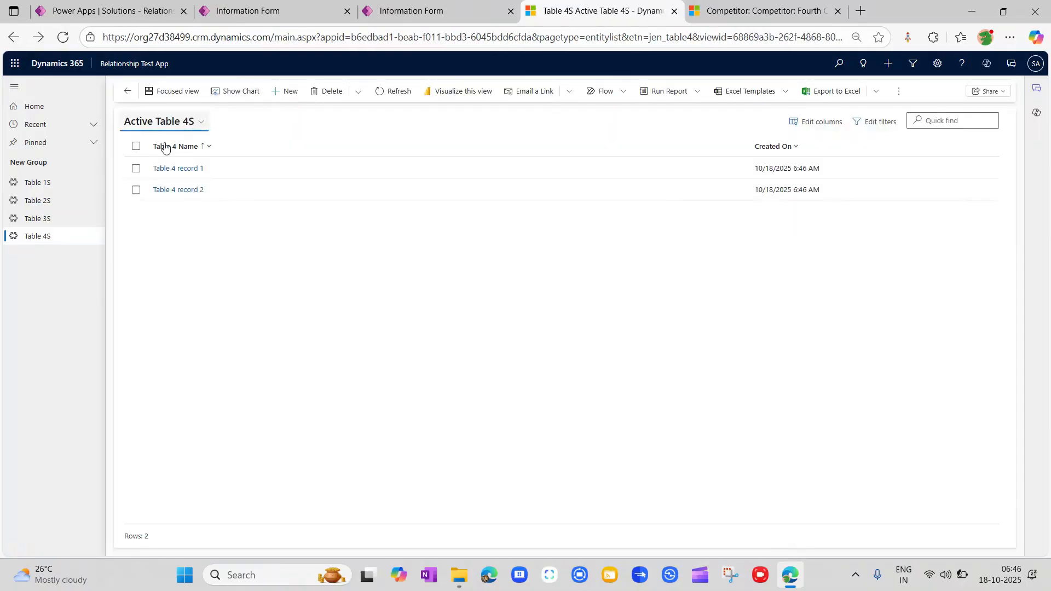
# Open Table 3 record 1 and add the existing Table 4 record 1 and Table 4 record 2 to its subgrid
pyautogui.click(70, 221)
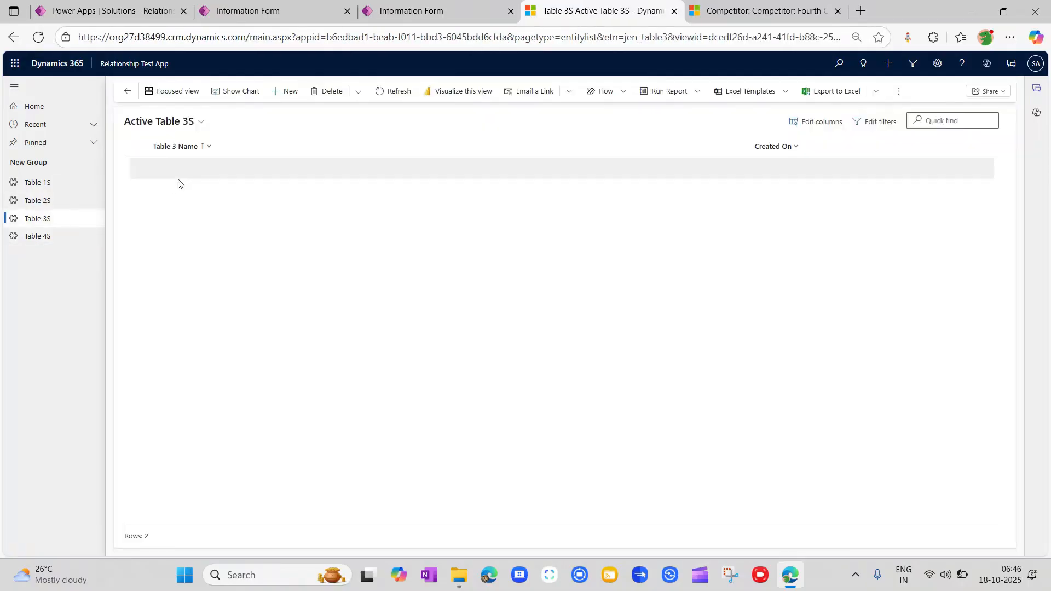
pyautogui.click(189, 168)
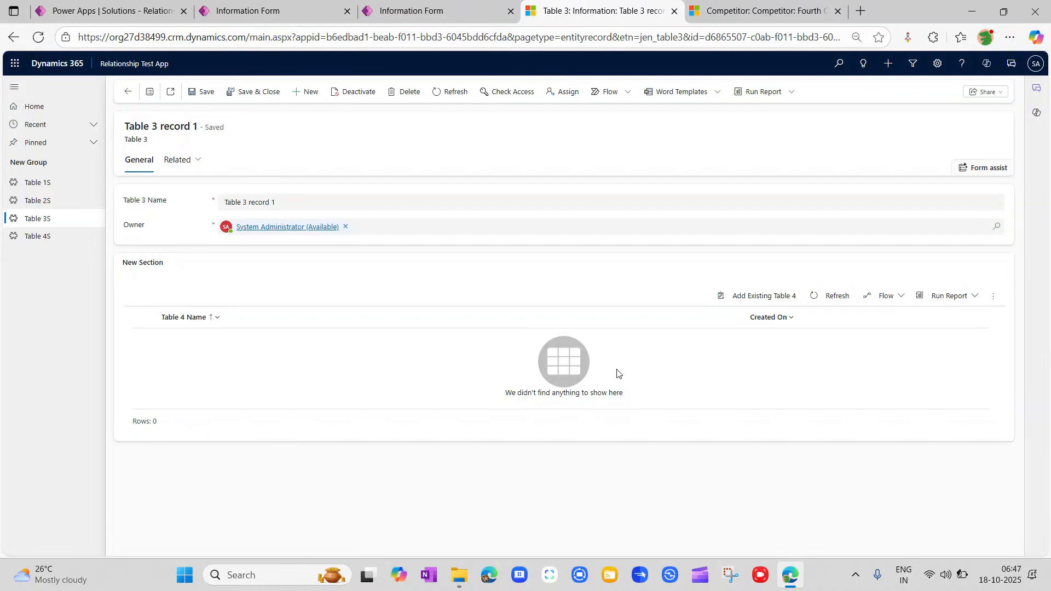
pyautogui.click(761, 294)
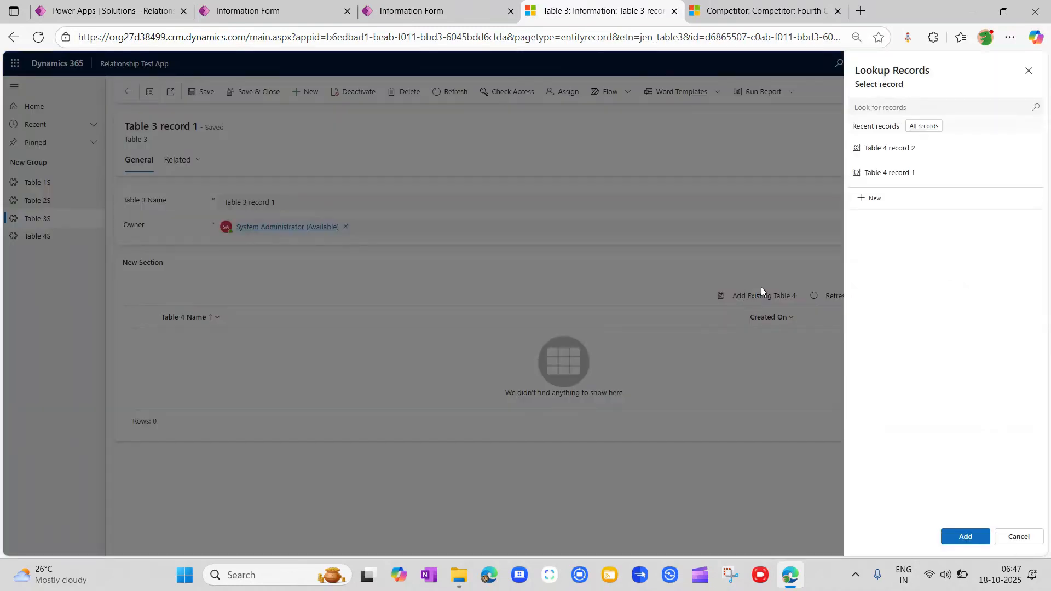
pyautogui.click(937, 175)
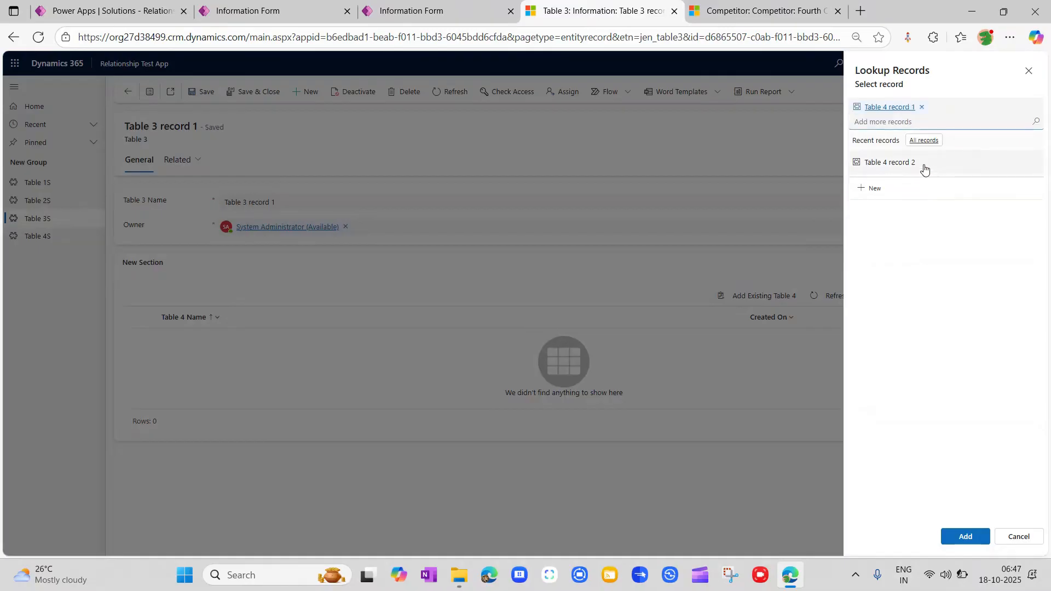
pyautogui.click(925, 167)
pyautogui.click(969, 538)
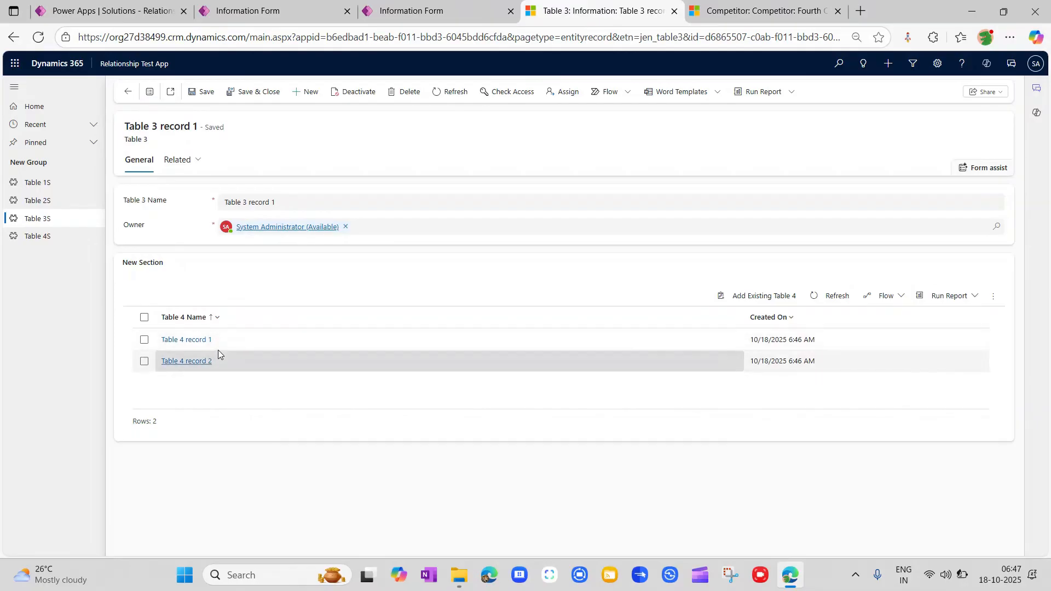
# Add the existing Table 3 record 2 to the subgrid of Table 4 record 1, and open Table 3 record 1 from that subgrid
pyautogui.click(52, 236)
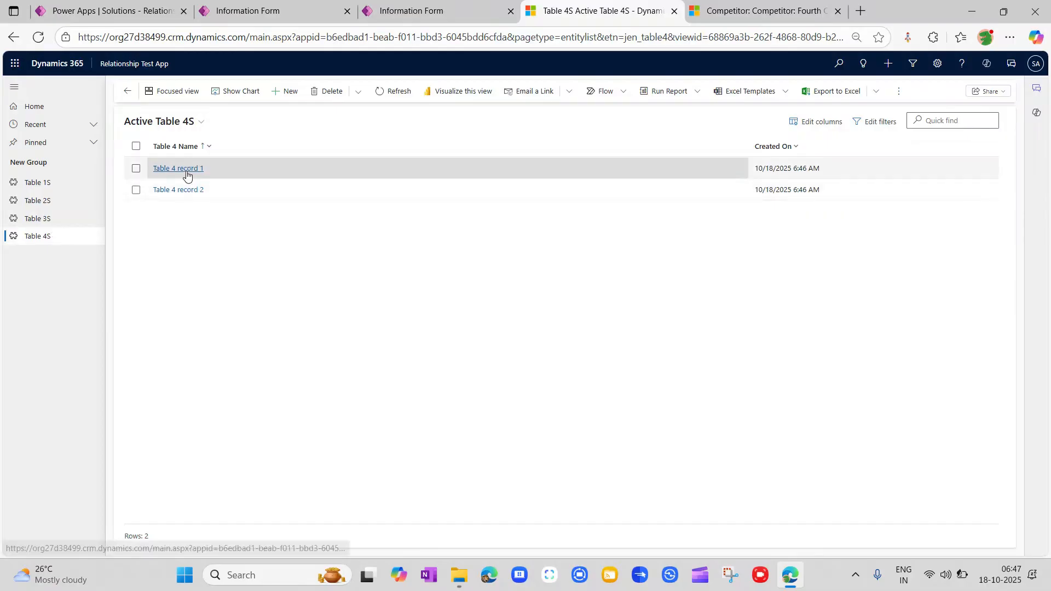
pyautogui.click(187, 173)
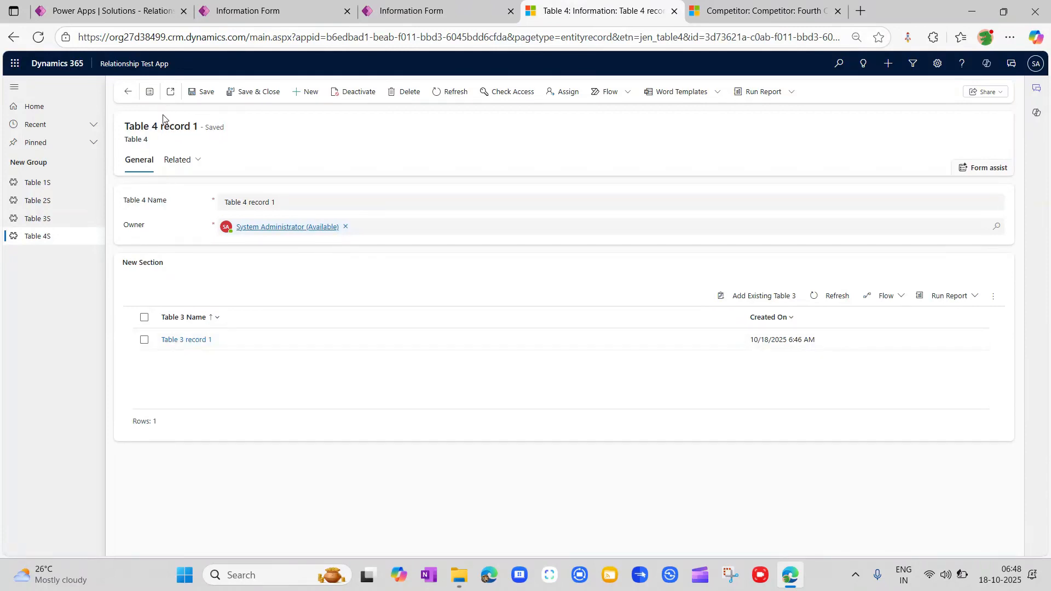
pyautogui.click(777, 295)
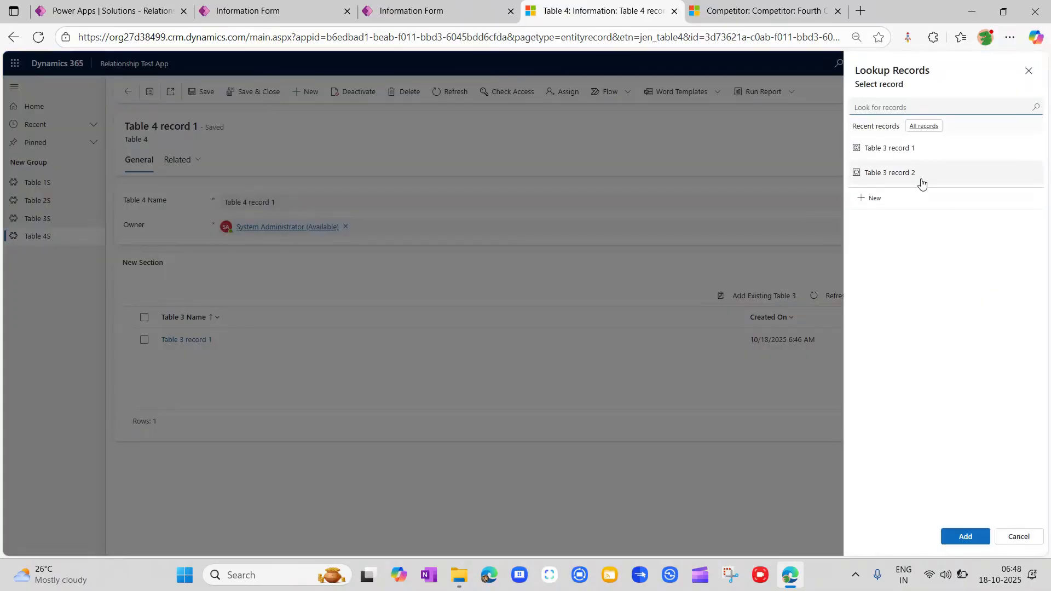
pyautogui.click(920, 178)
pyautogui.click(957, 535)
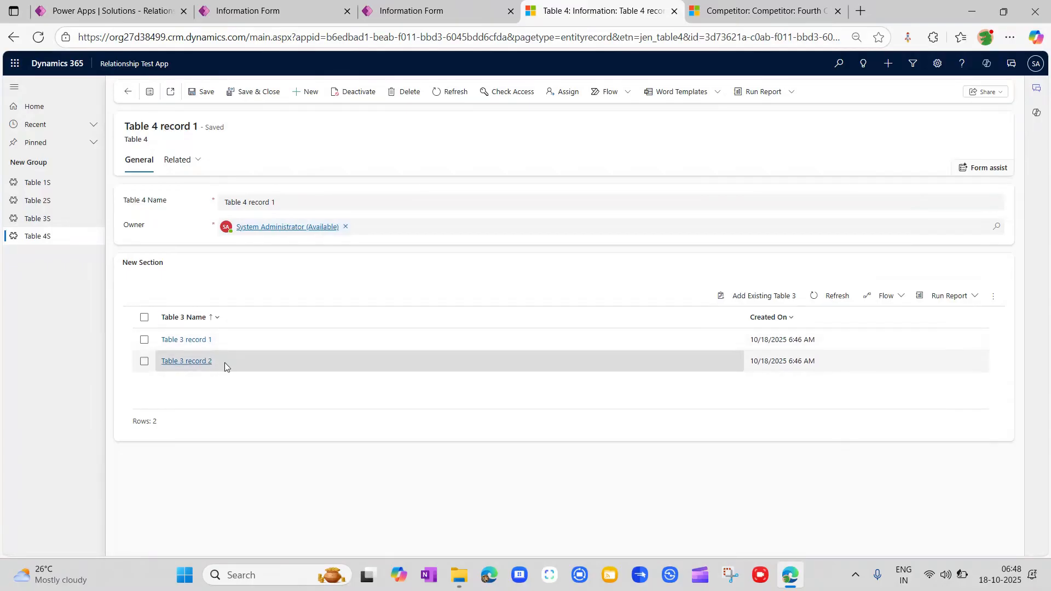
pyautogui.click(183, 341)
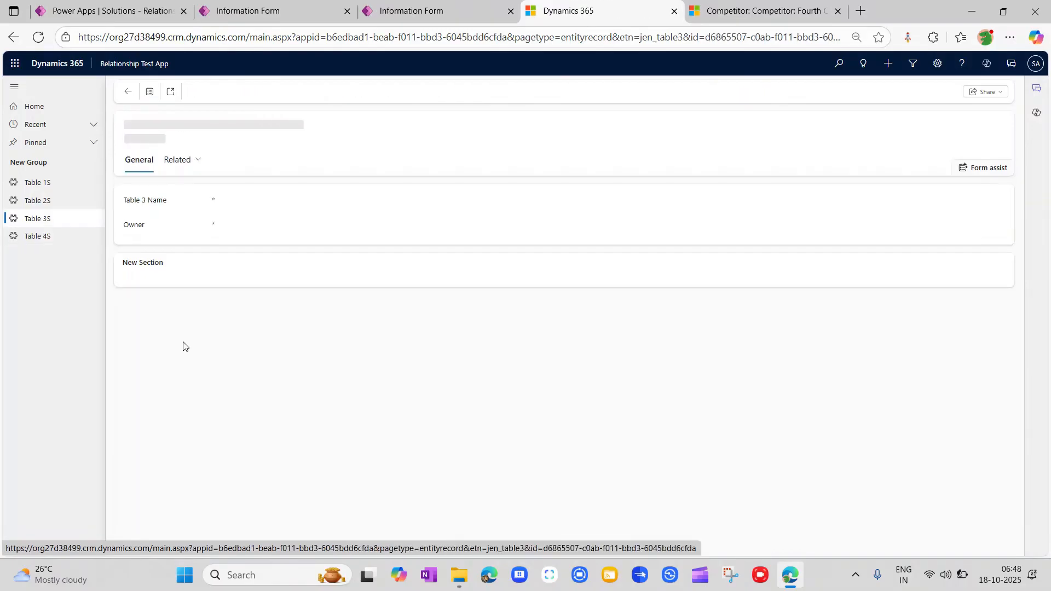